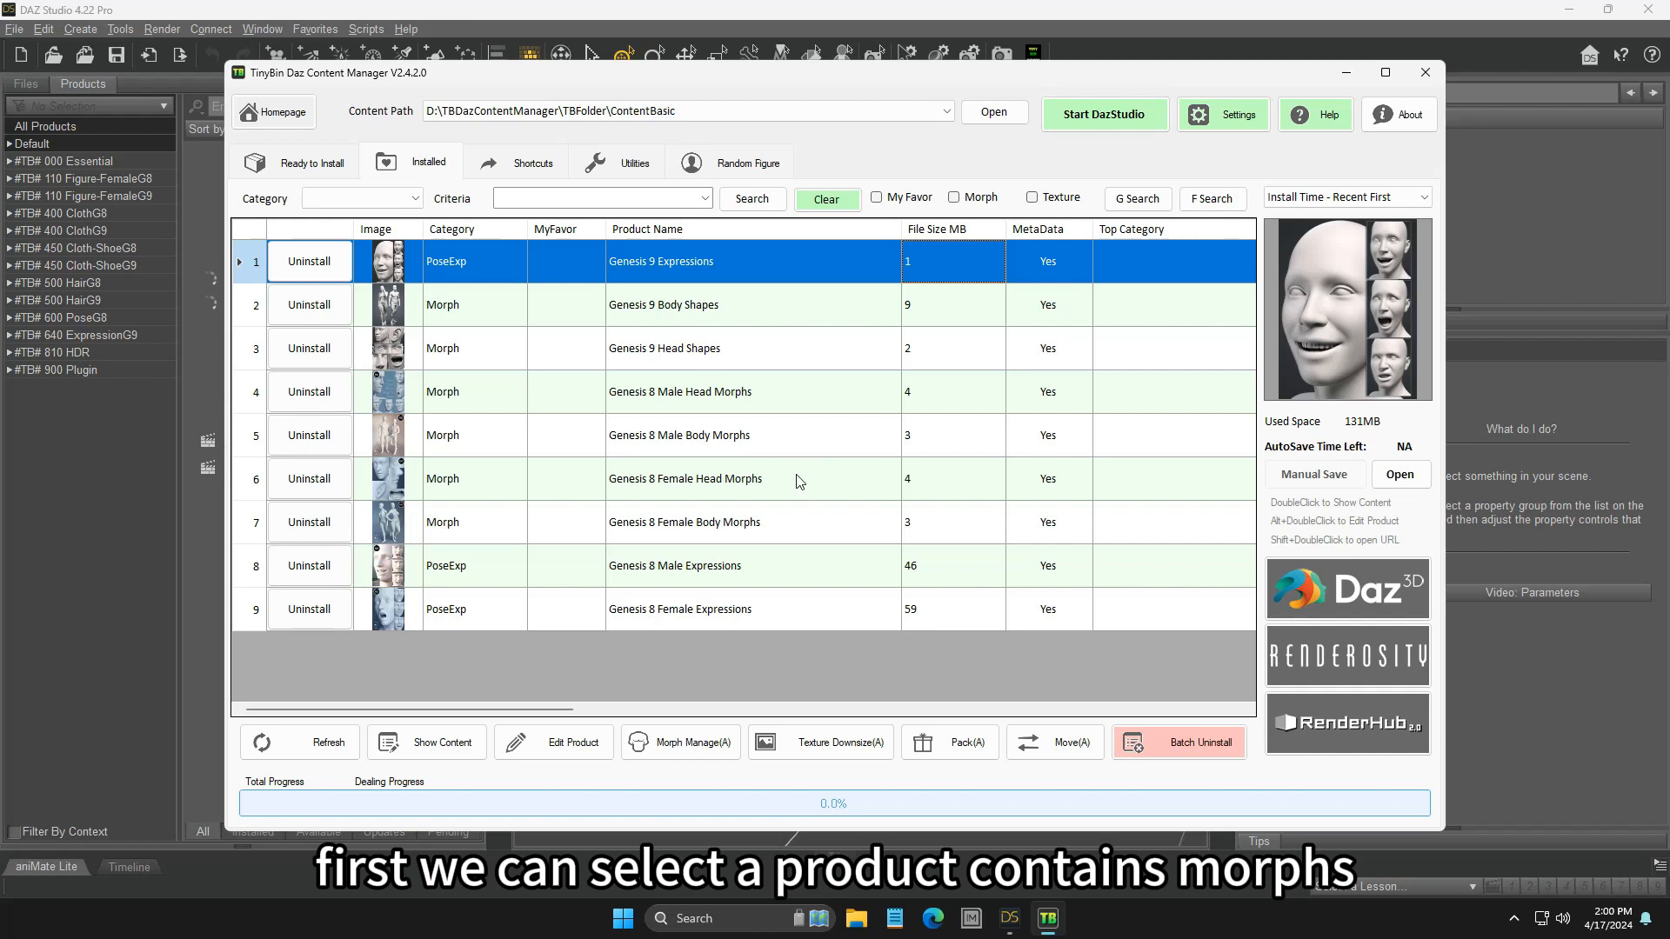
# - Open Morph Manage for the Genesis 8 Female Head Morphs product and show only its visible morphs
pyautogui.click(753, 496)
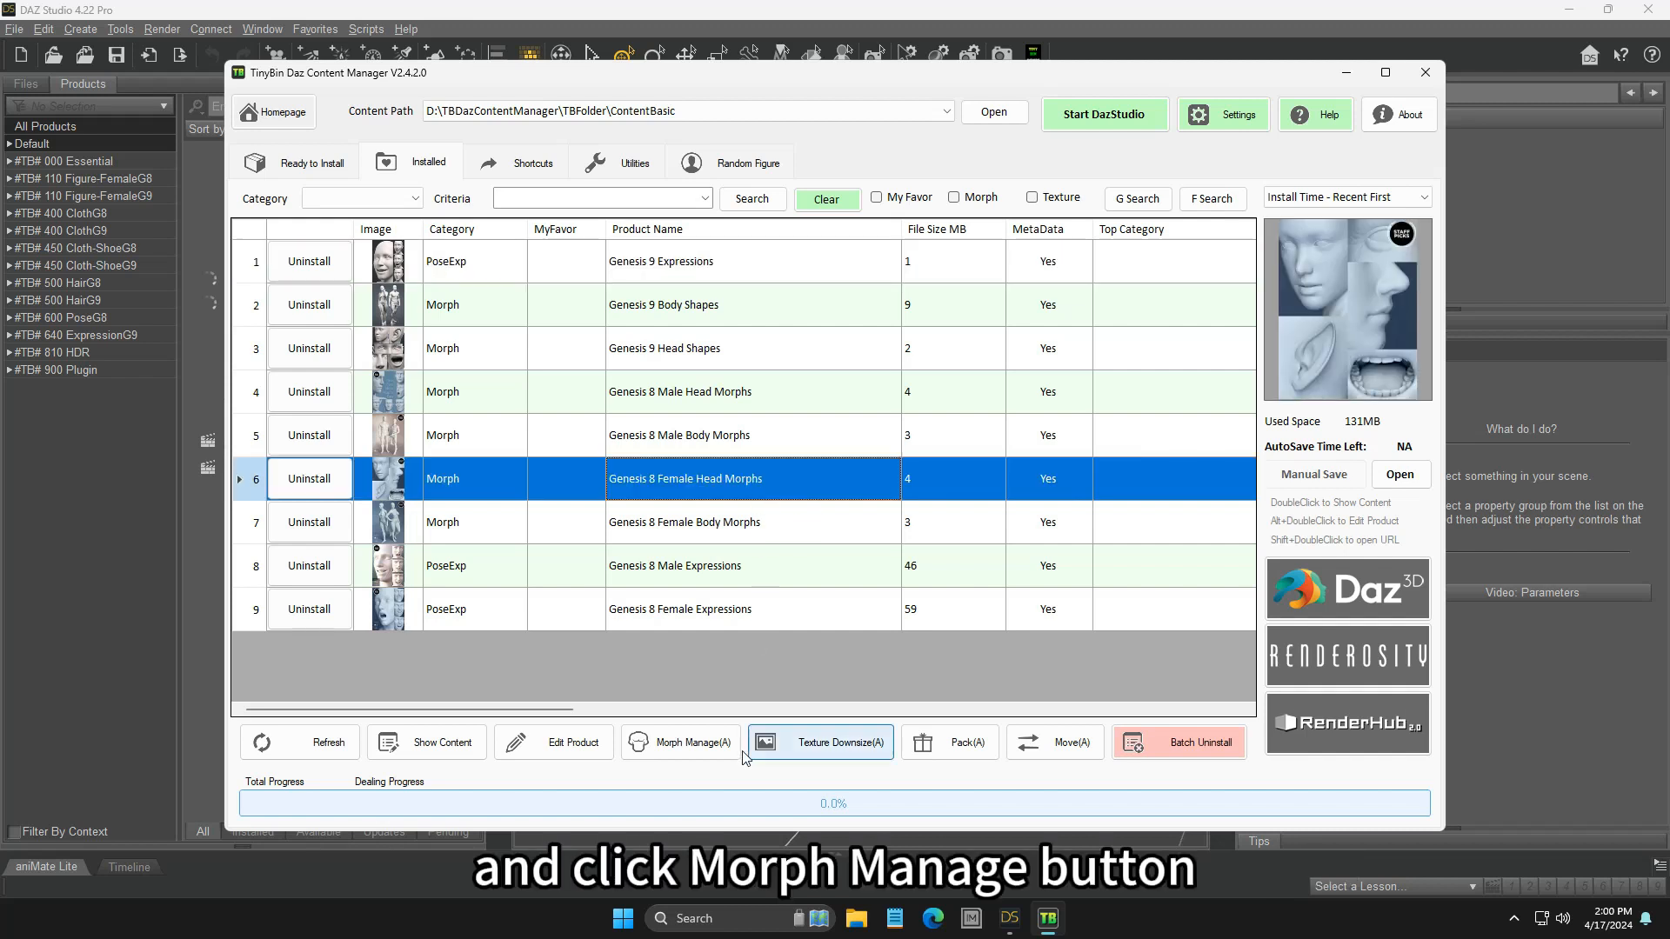
pyautogui.click(705, 748)
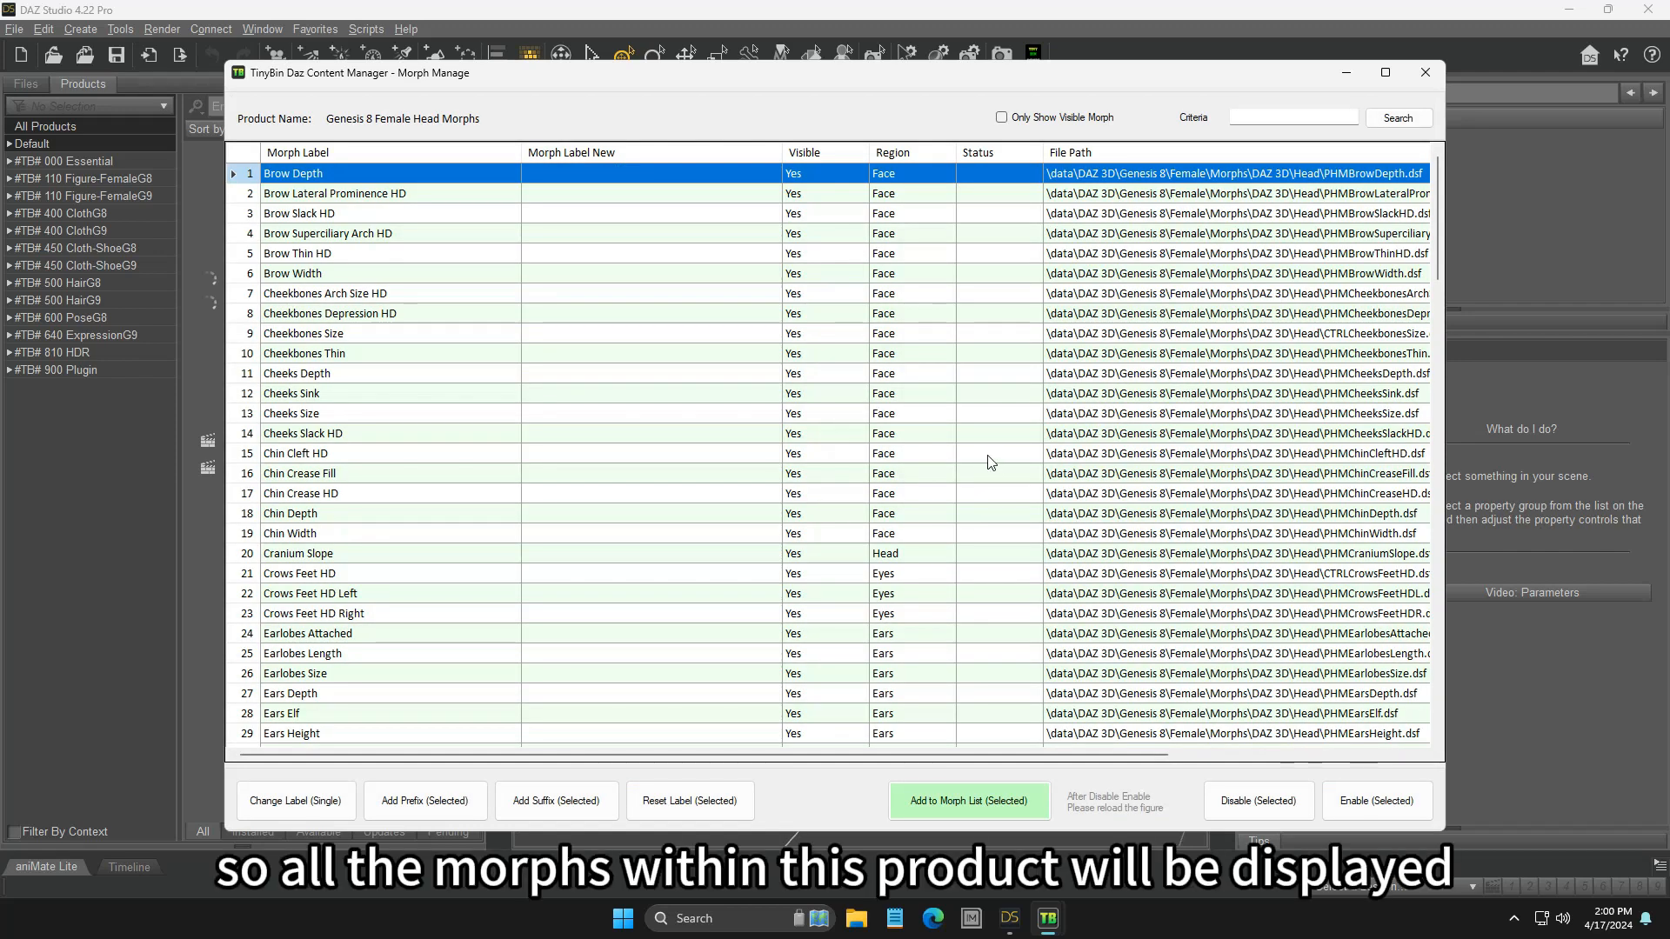
pyautogui.click(1002, 117)
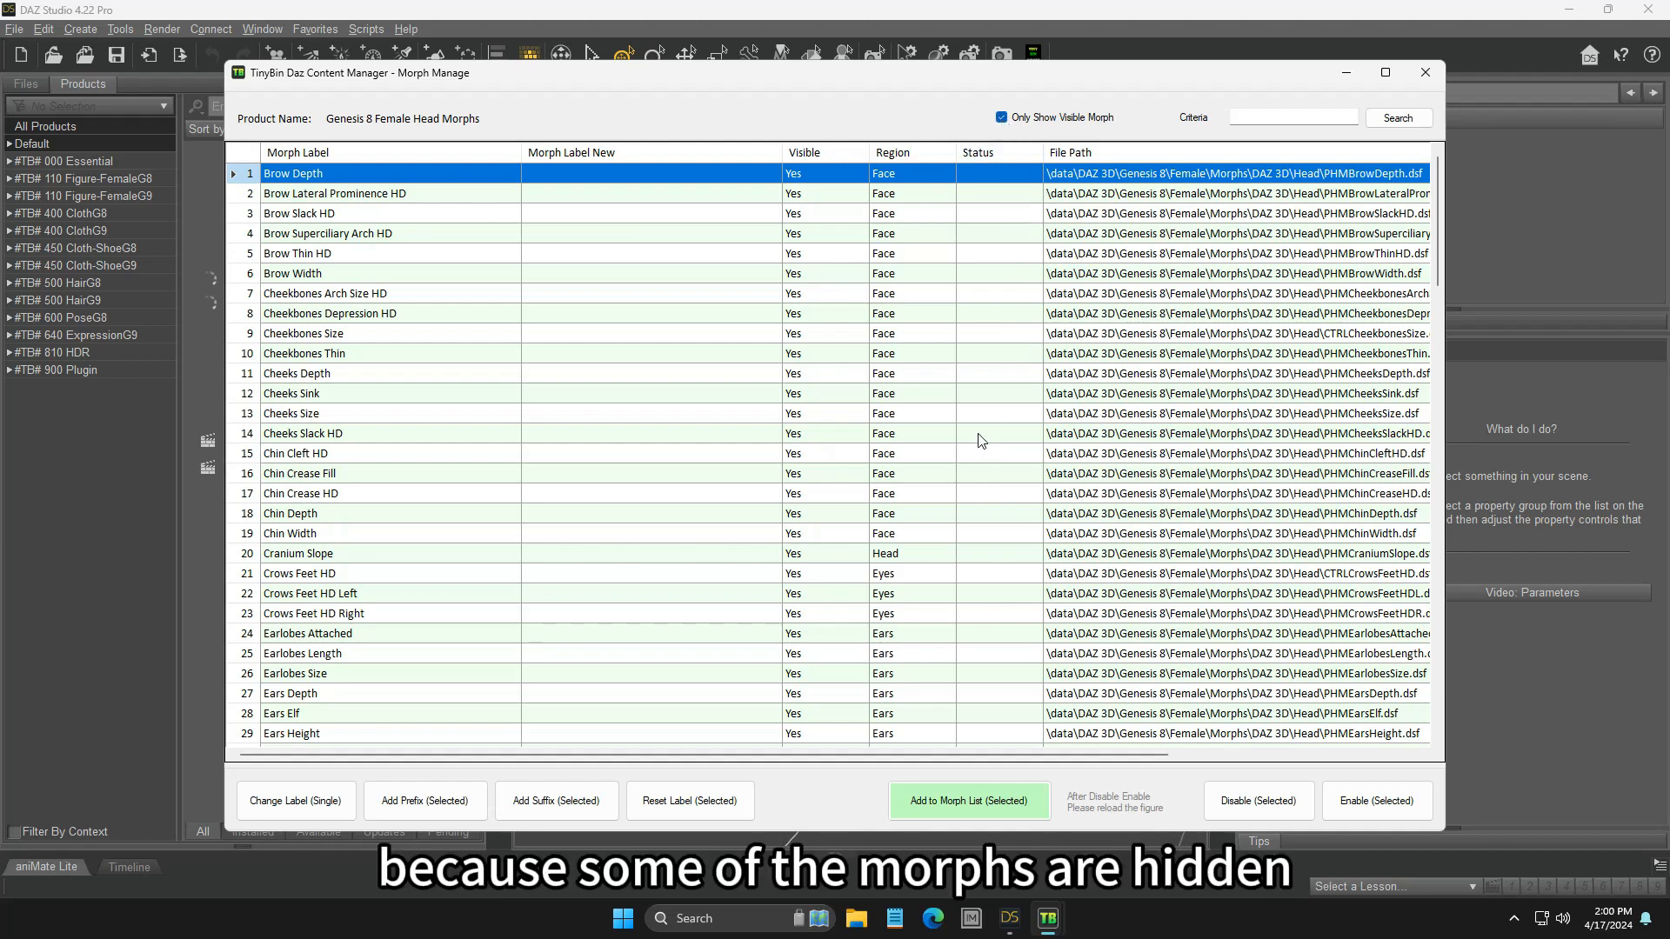
# - Search the product's morph list for "nose" and close the morph manager
pyautogui.click(1270, 117)
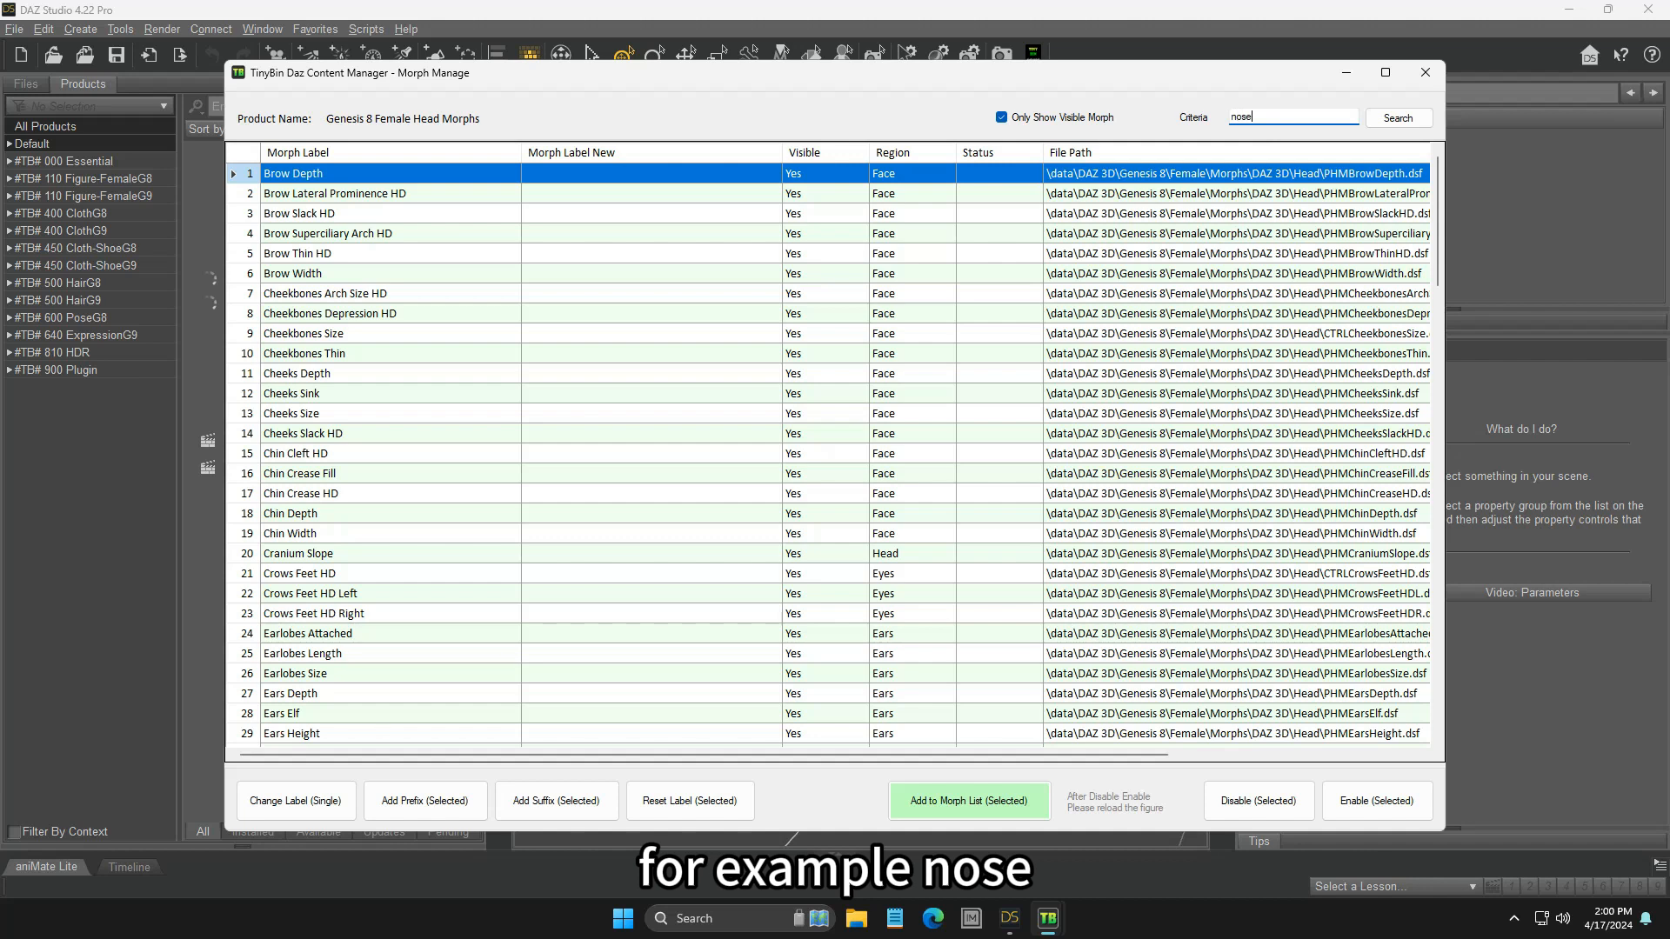
pyautogui.press('Return')
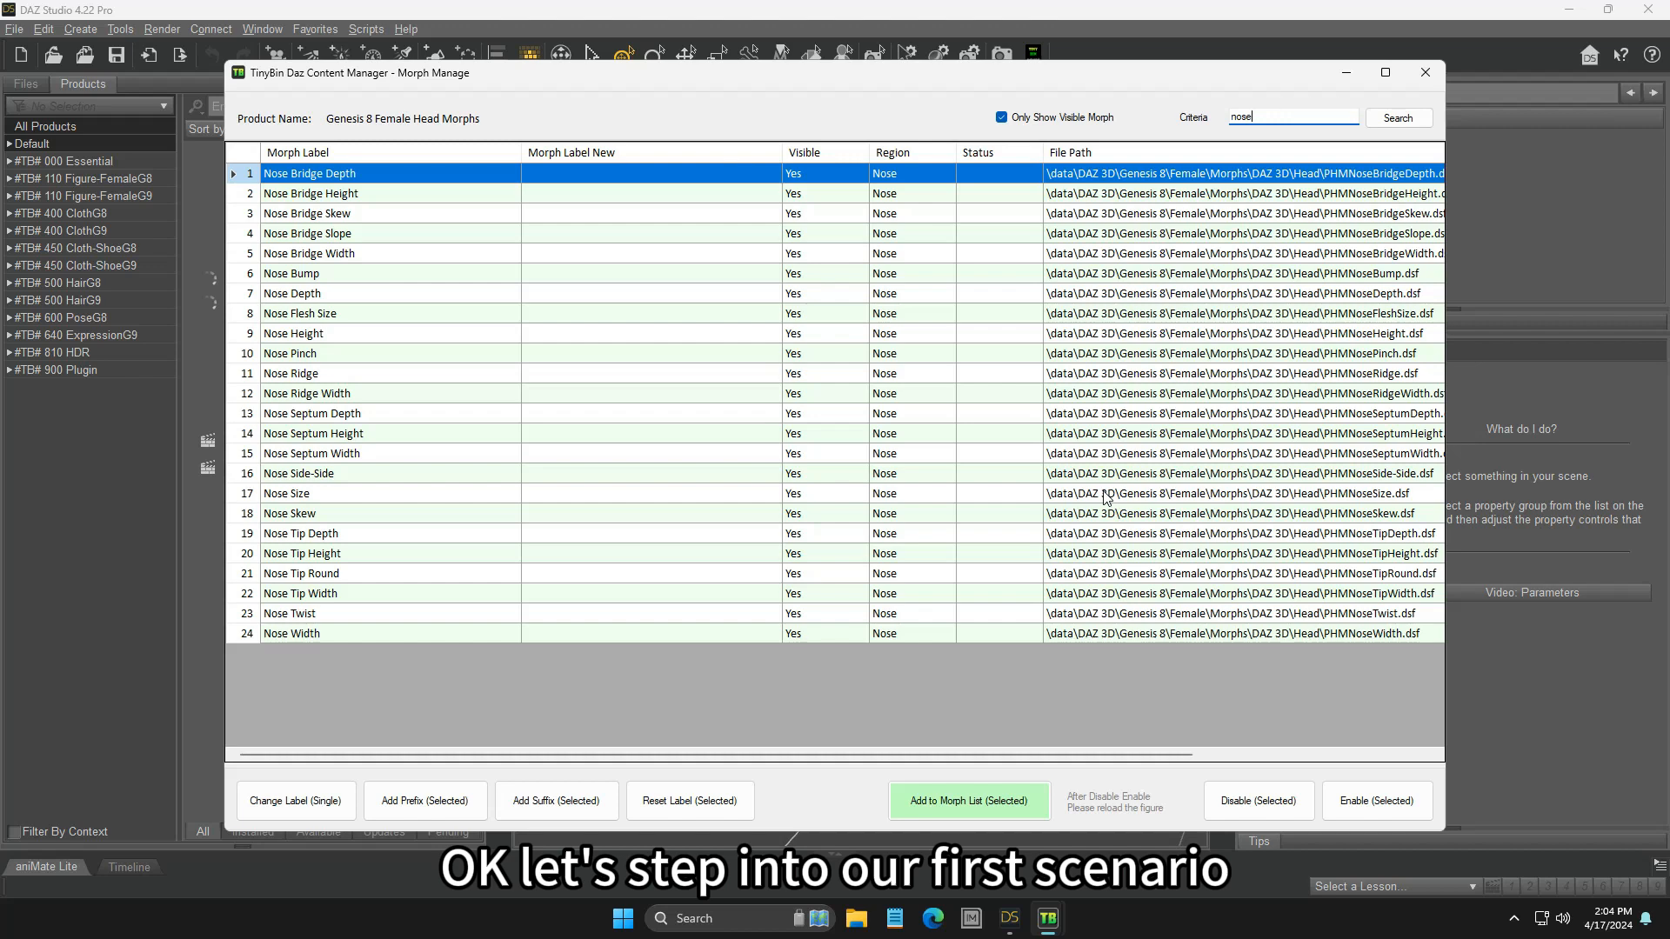
pyautogui.click(1423, 75)
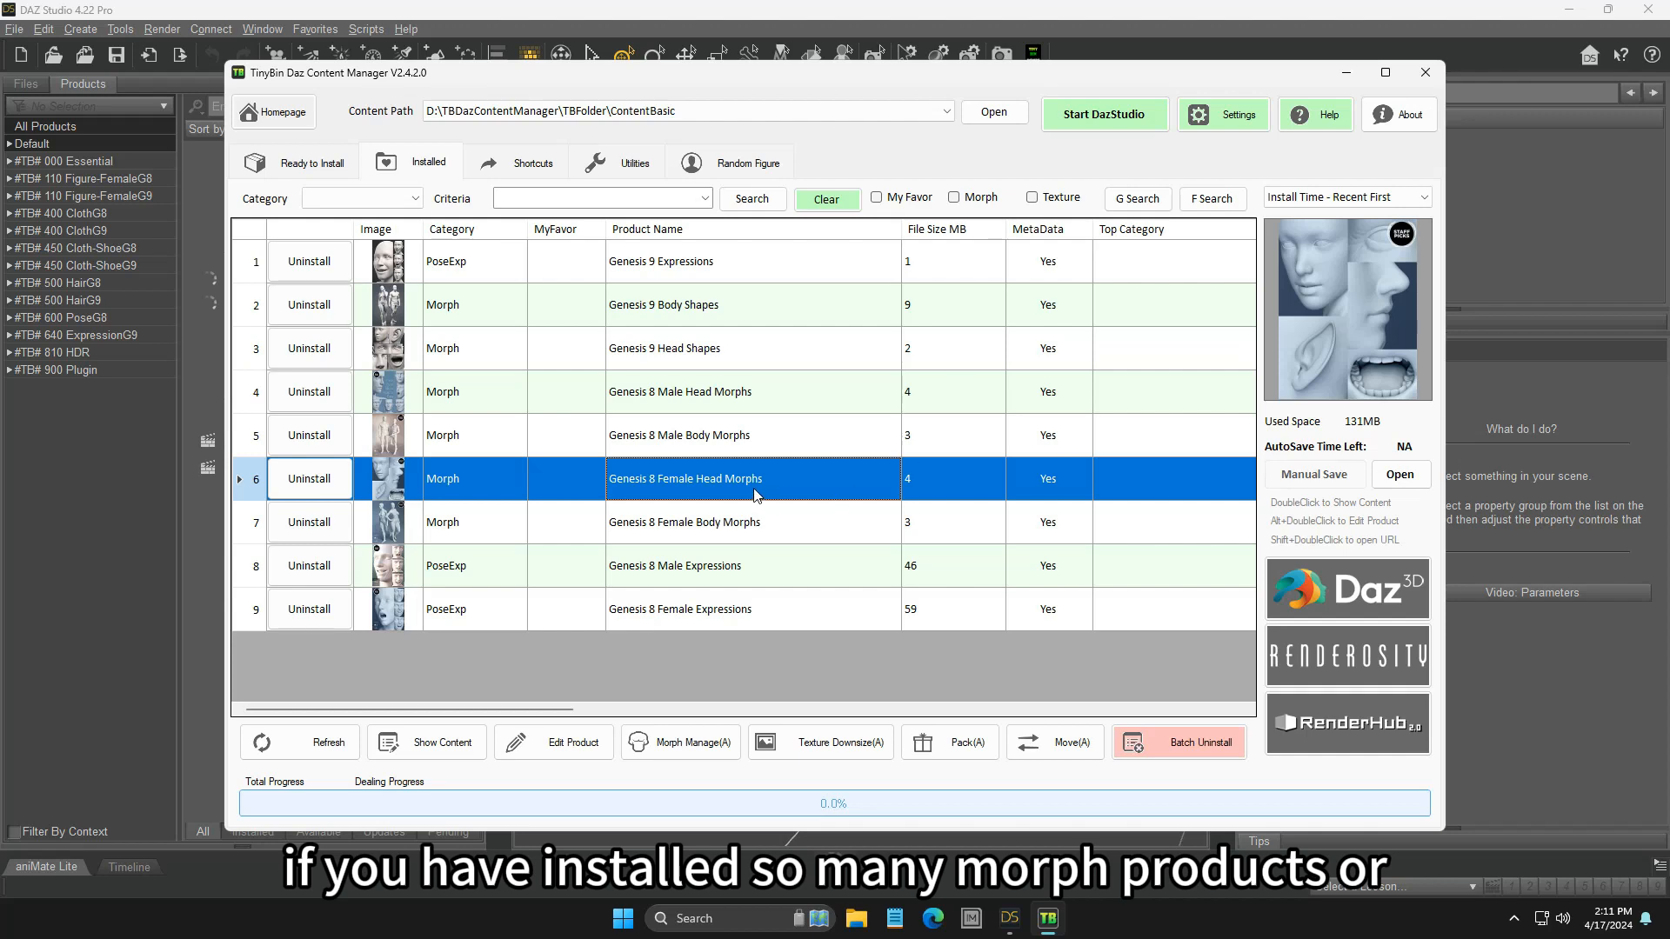
# - Switch the content path to D:\TBDazContentManager\TBFolder\TBContent
pyautogui.click(827, 117)
pyautogui.click(696, 149)
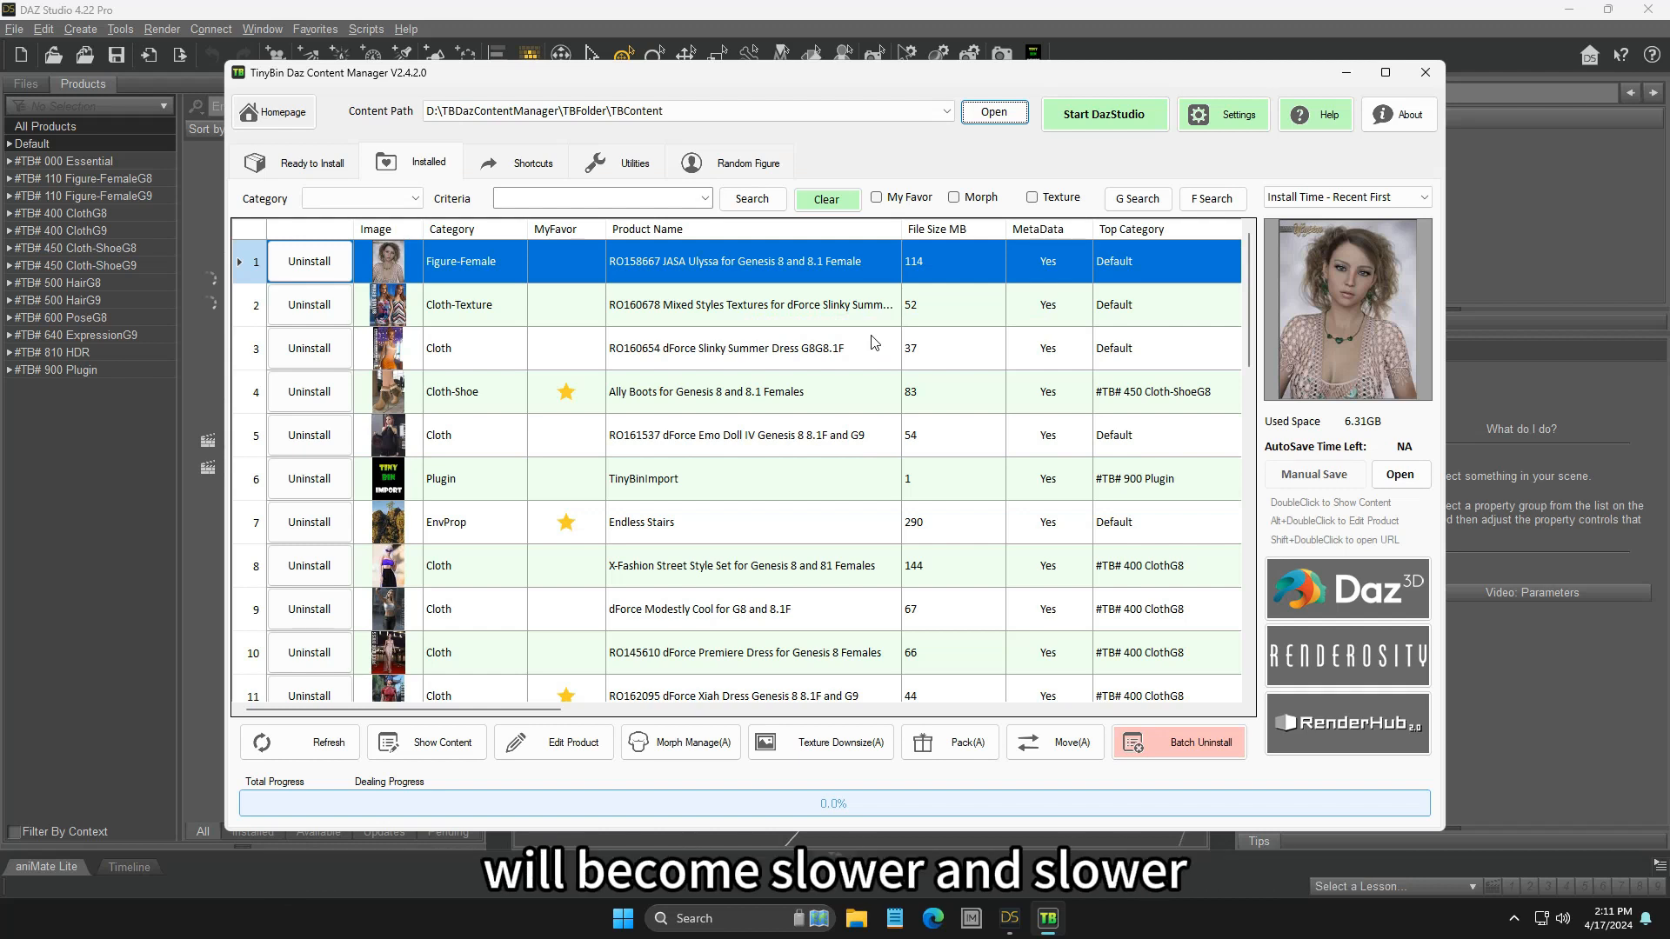
pyautogui.click(1347, 77)
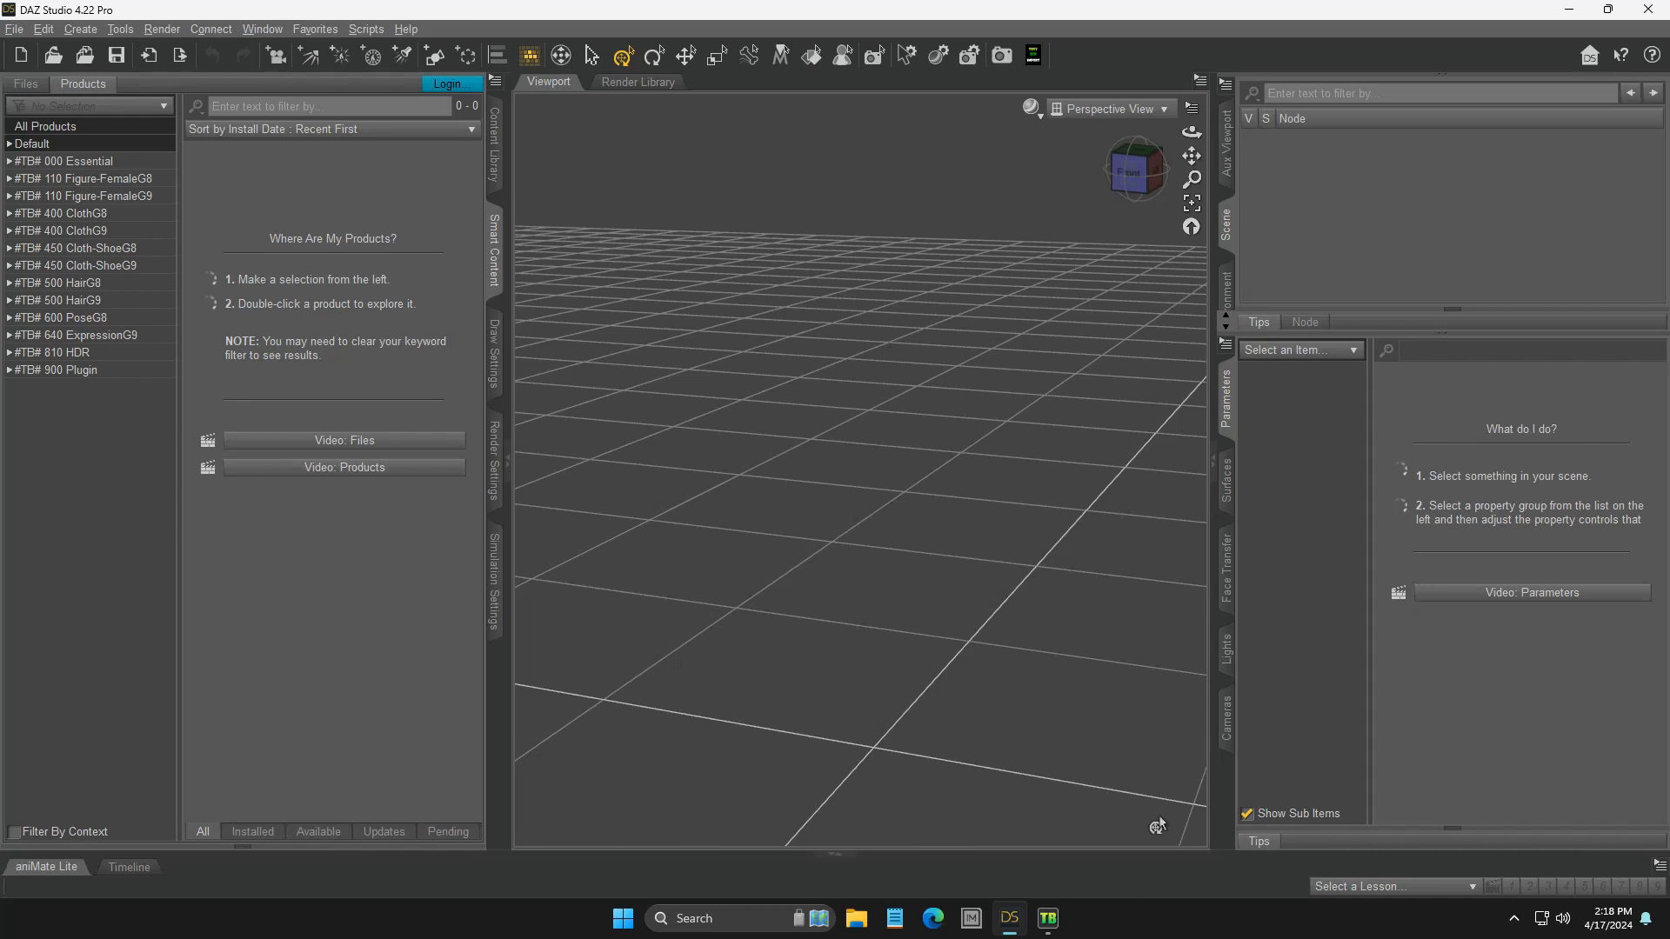
pyautogui.click(1047, 918)
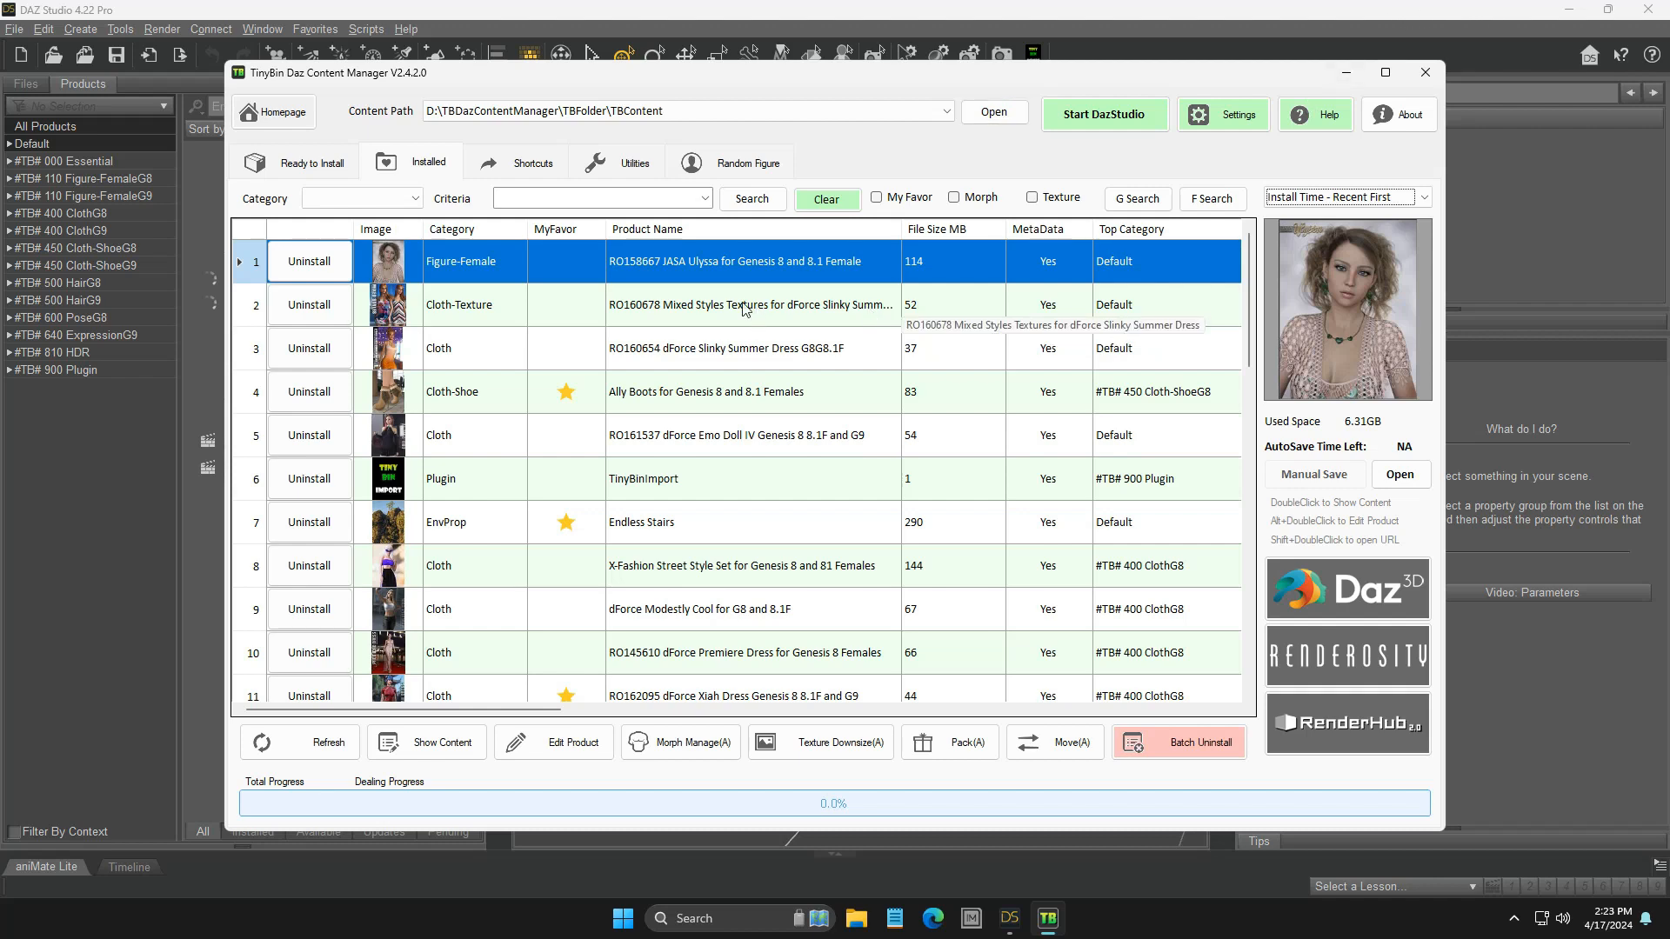
# - Filter the installed products to the Figure-Female category and sort them by Top Category - Sequence
pyautogui.click(414, 198)
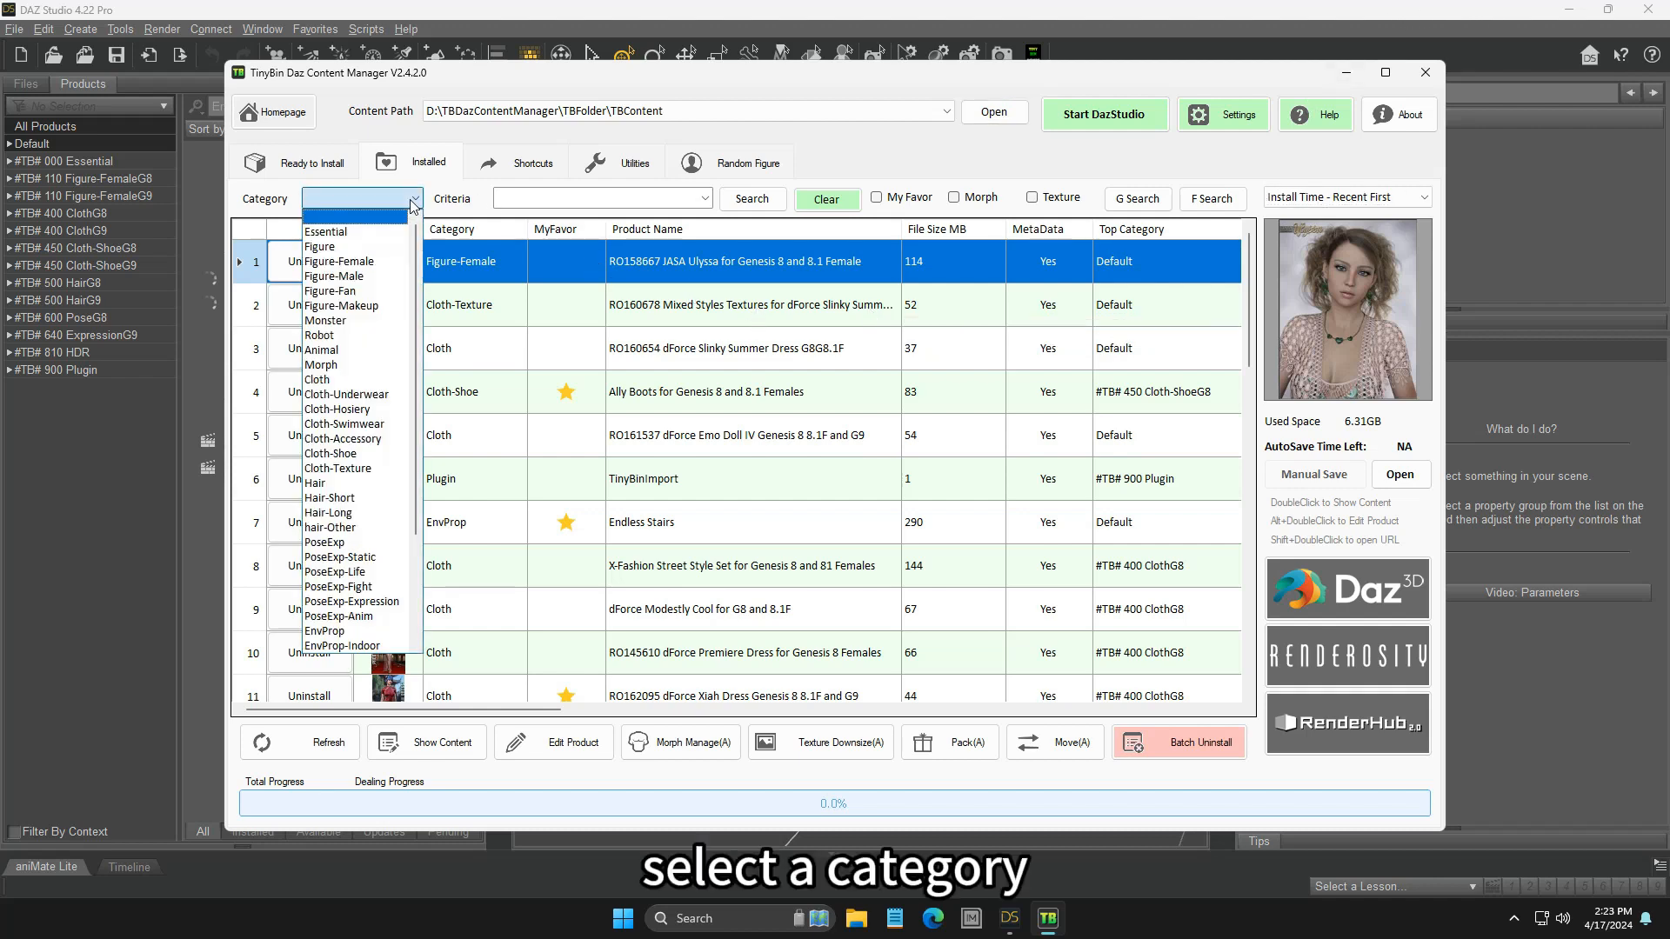
pyautogui.click(343, 261)
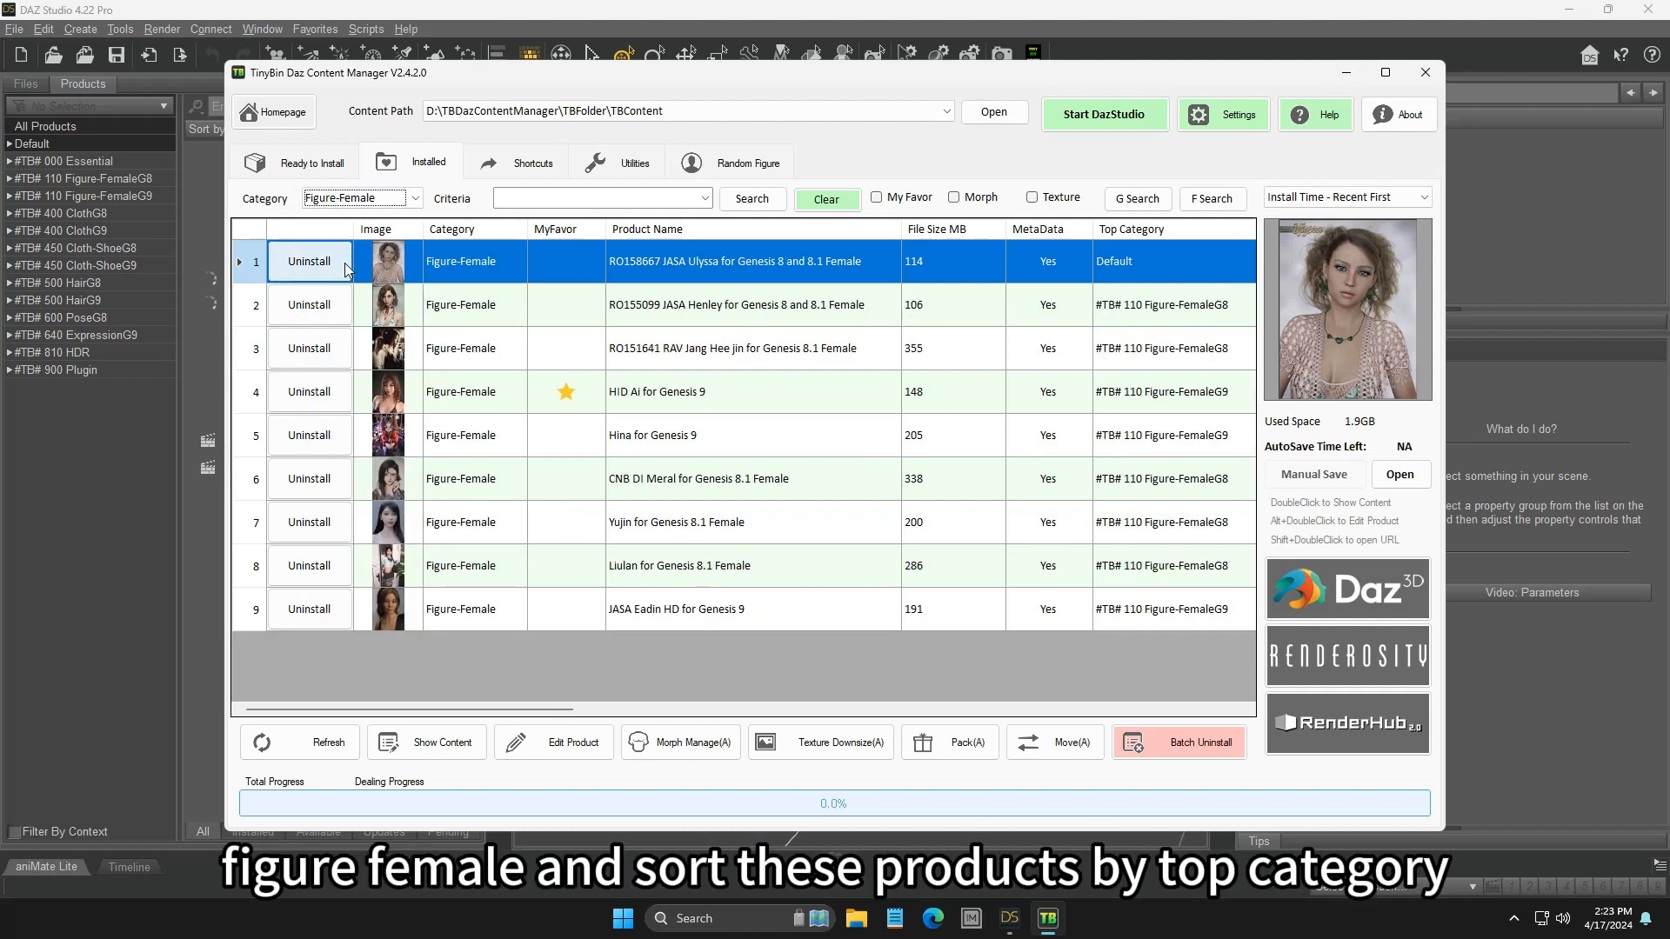
pyautogui.click(1311, 198)
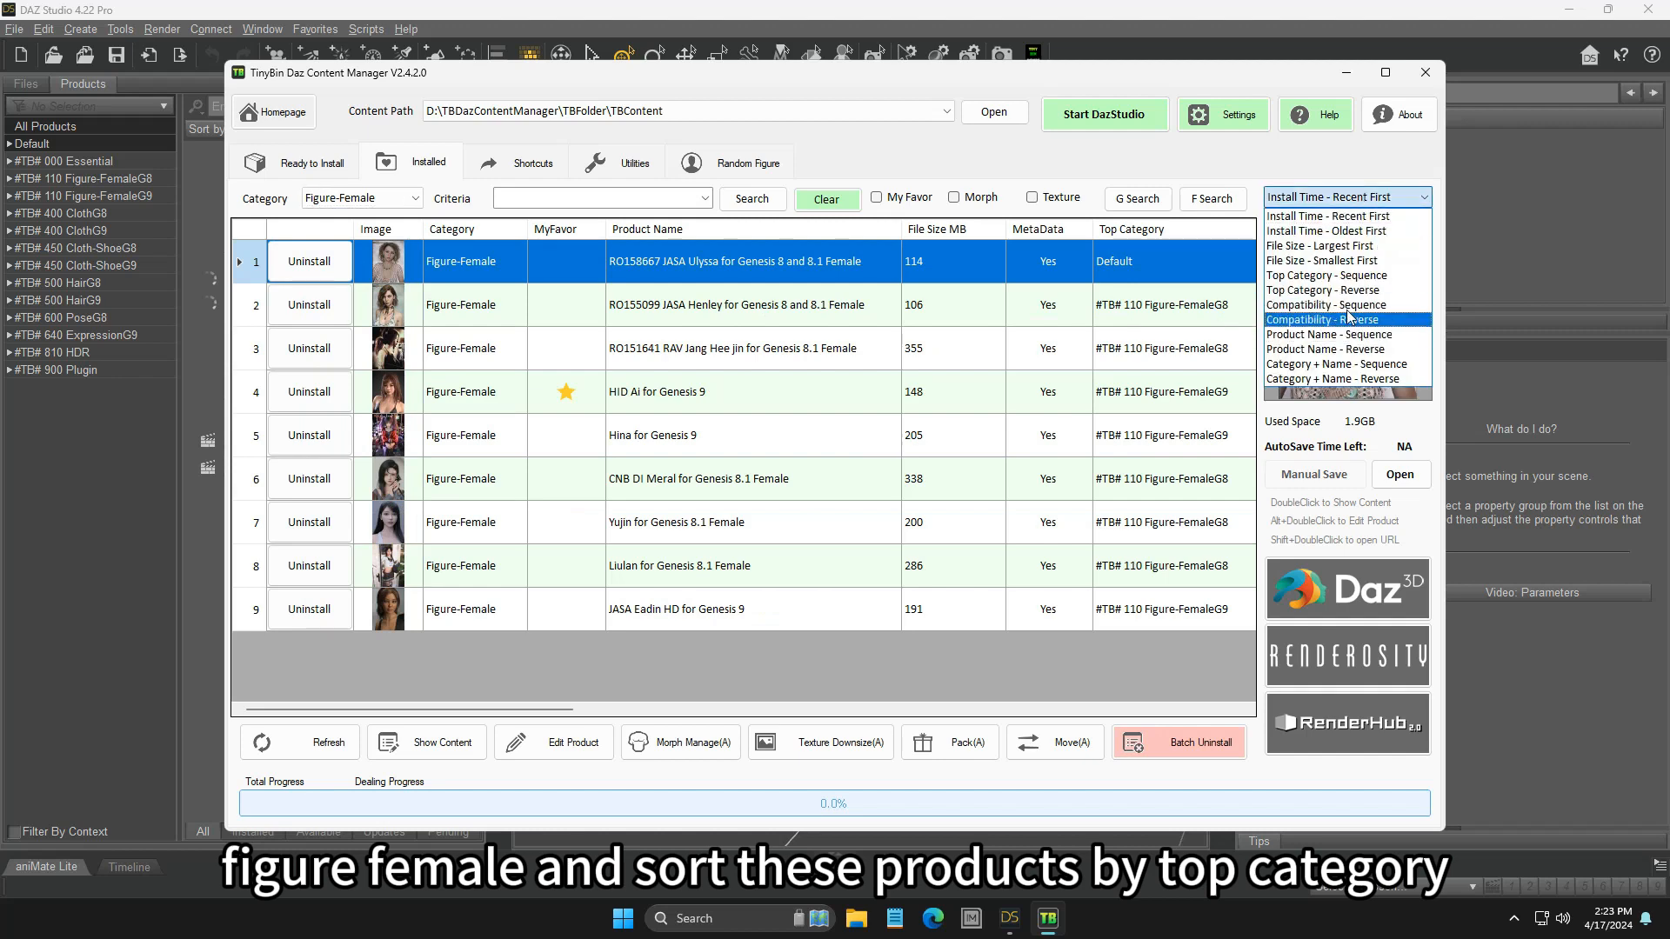
pyautogui.click(1340, 277)
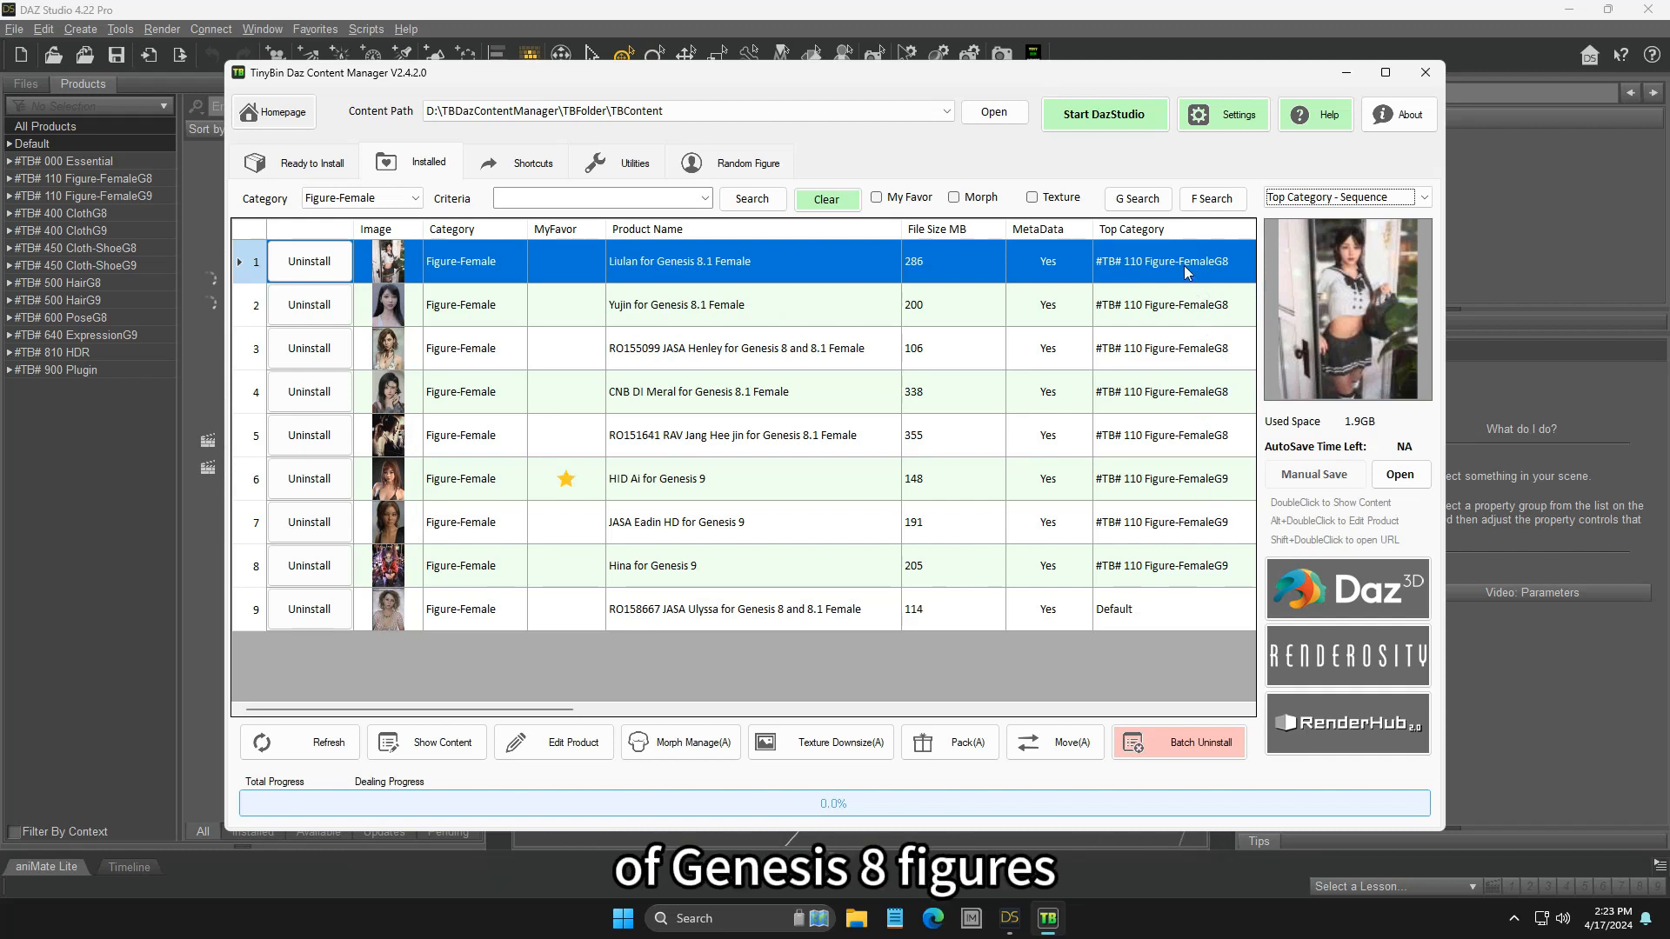
# - Batch-disable the morphs of the five #TB# 110 Figure-FemaleG8 products and reselect those products with the Morph Change column in view
pyautogui.moveTo(1183, 264); pyautogui.dragTo(1193, 440)
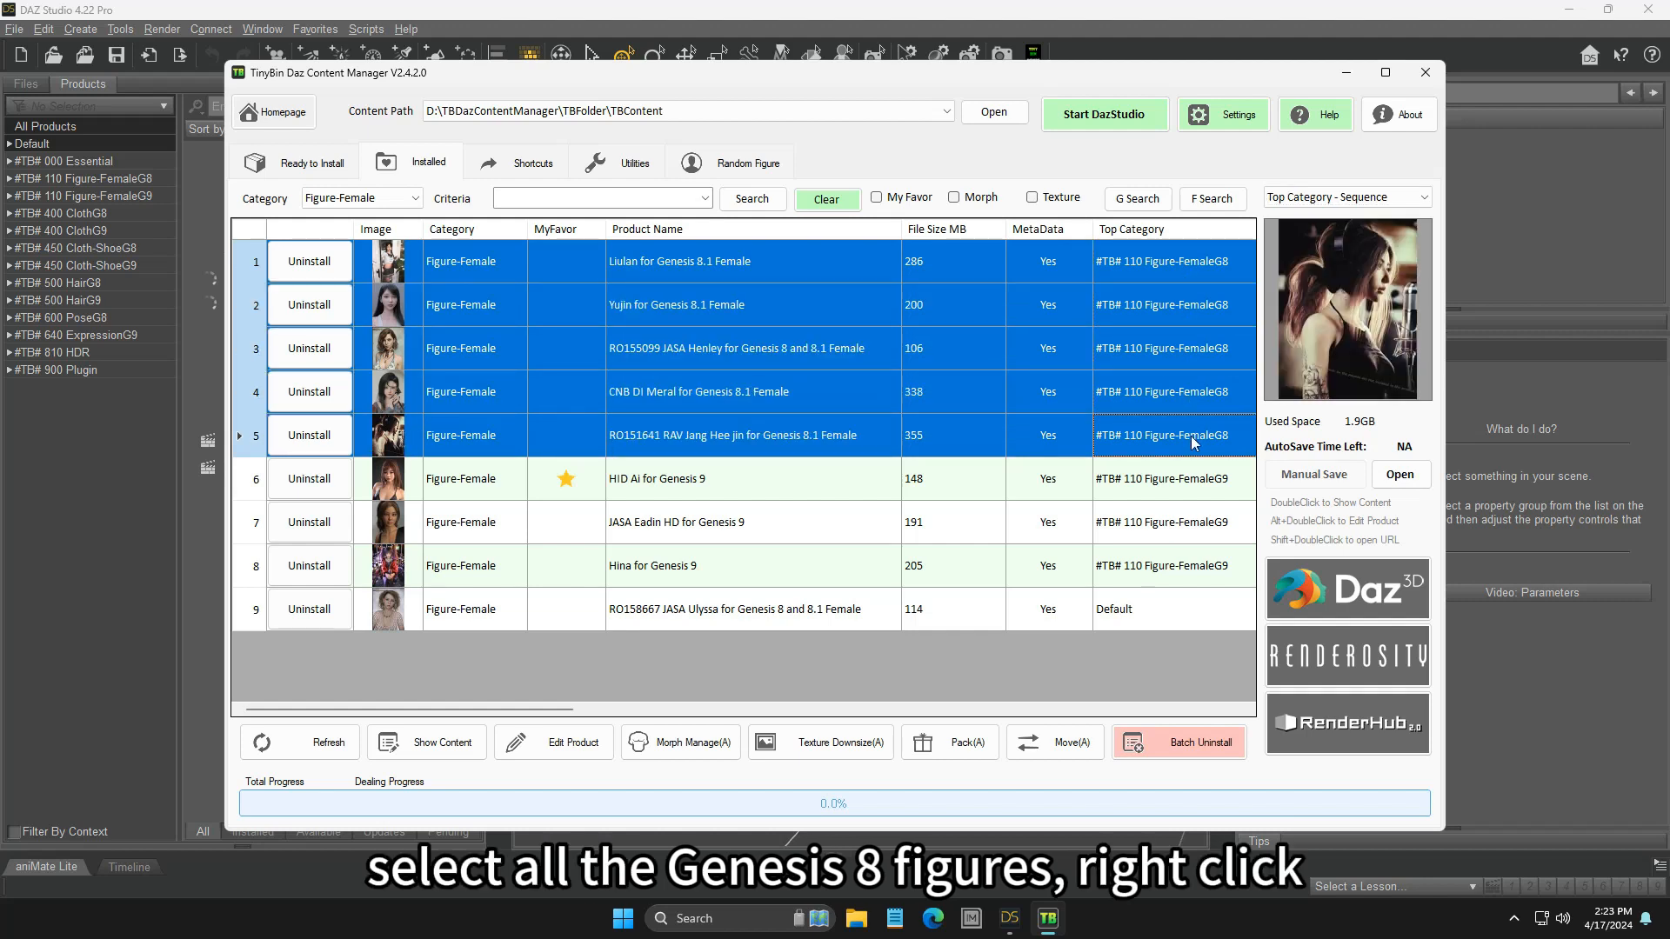
pyautogui.rightClick(1193, 442)
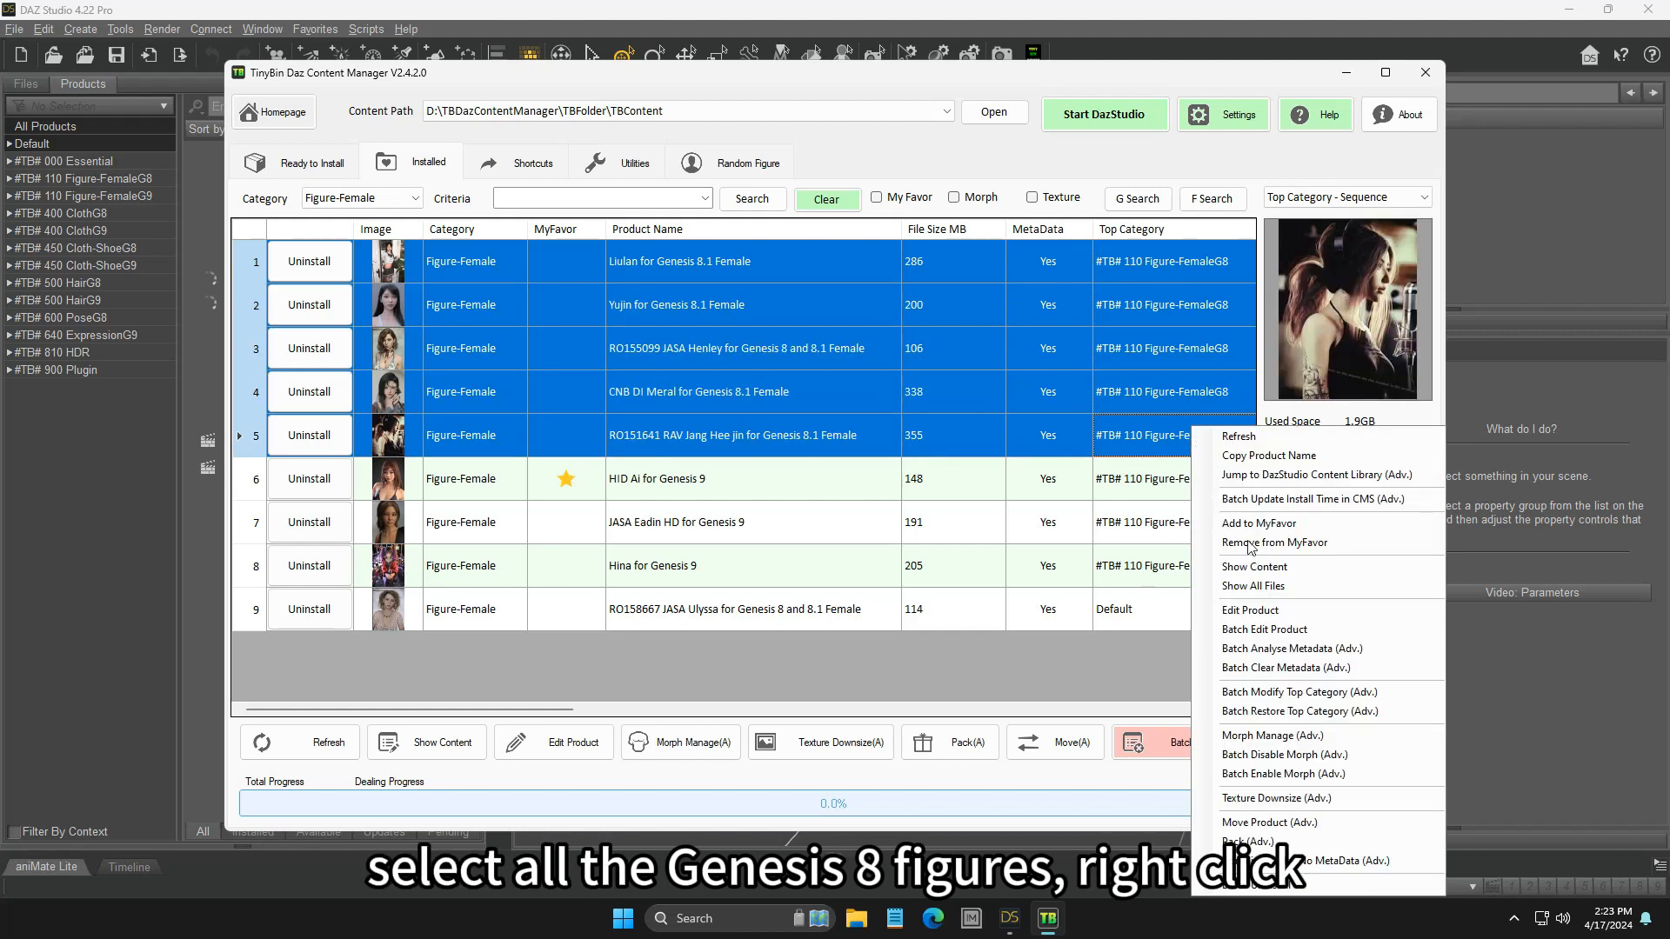
pyautogui.click(1299, 755)
pyautogui.click(909, 532)
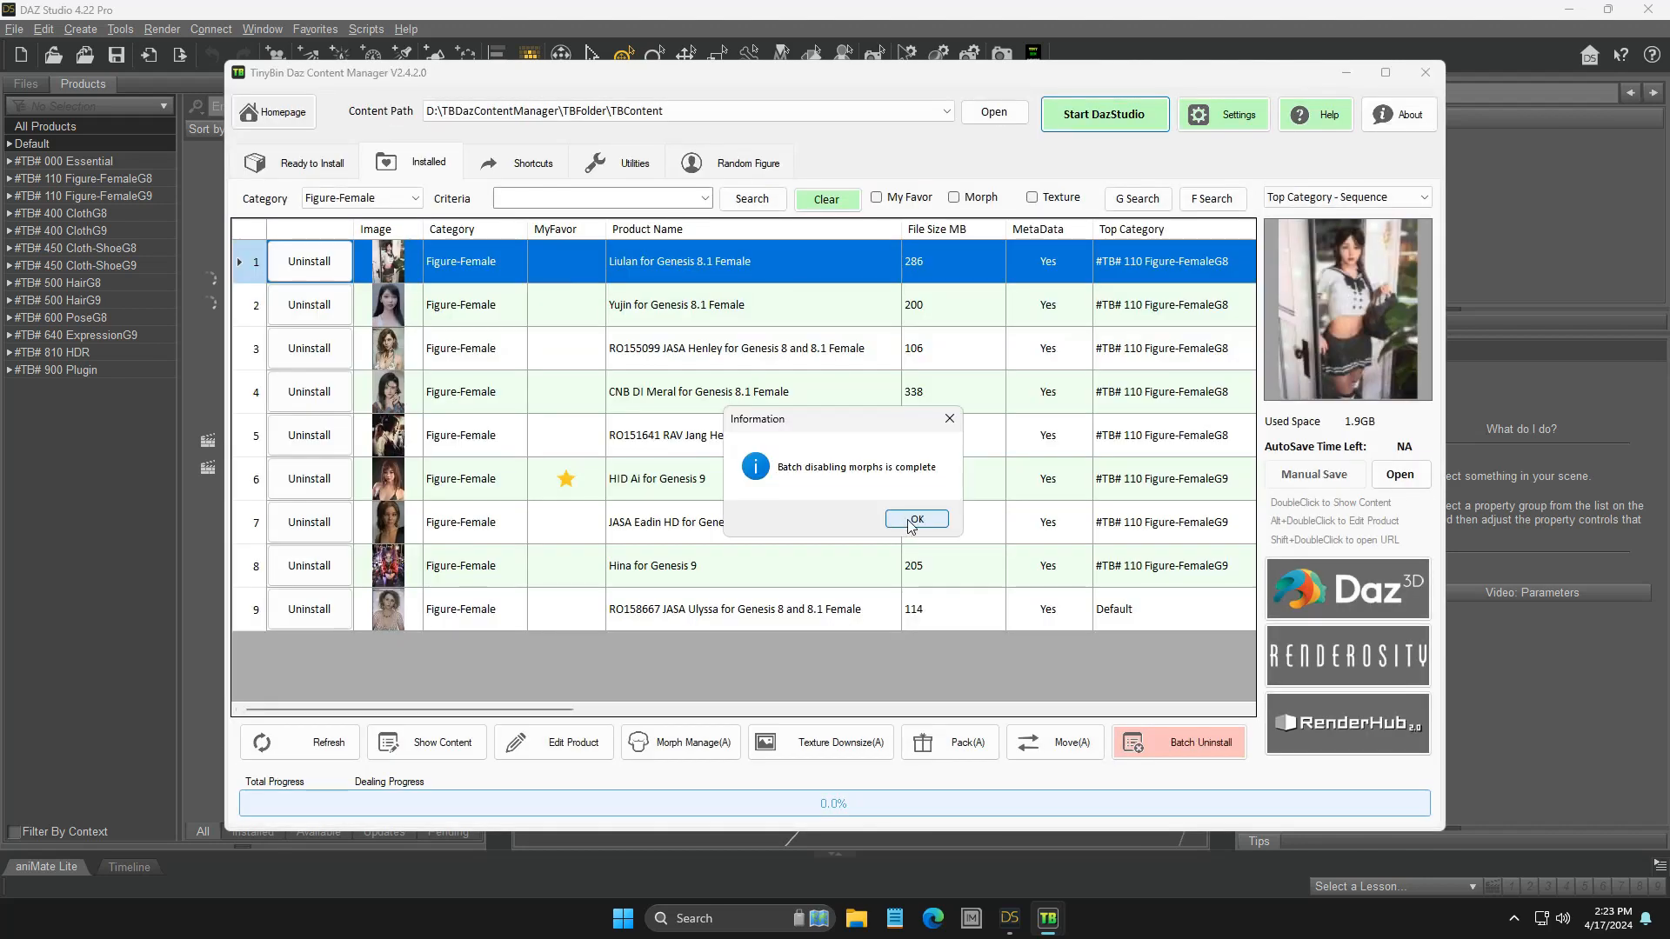
pyautogui.click(911, 522)
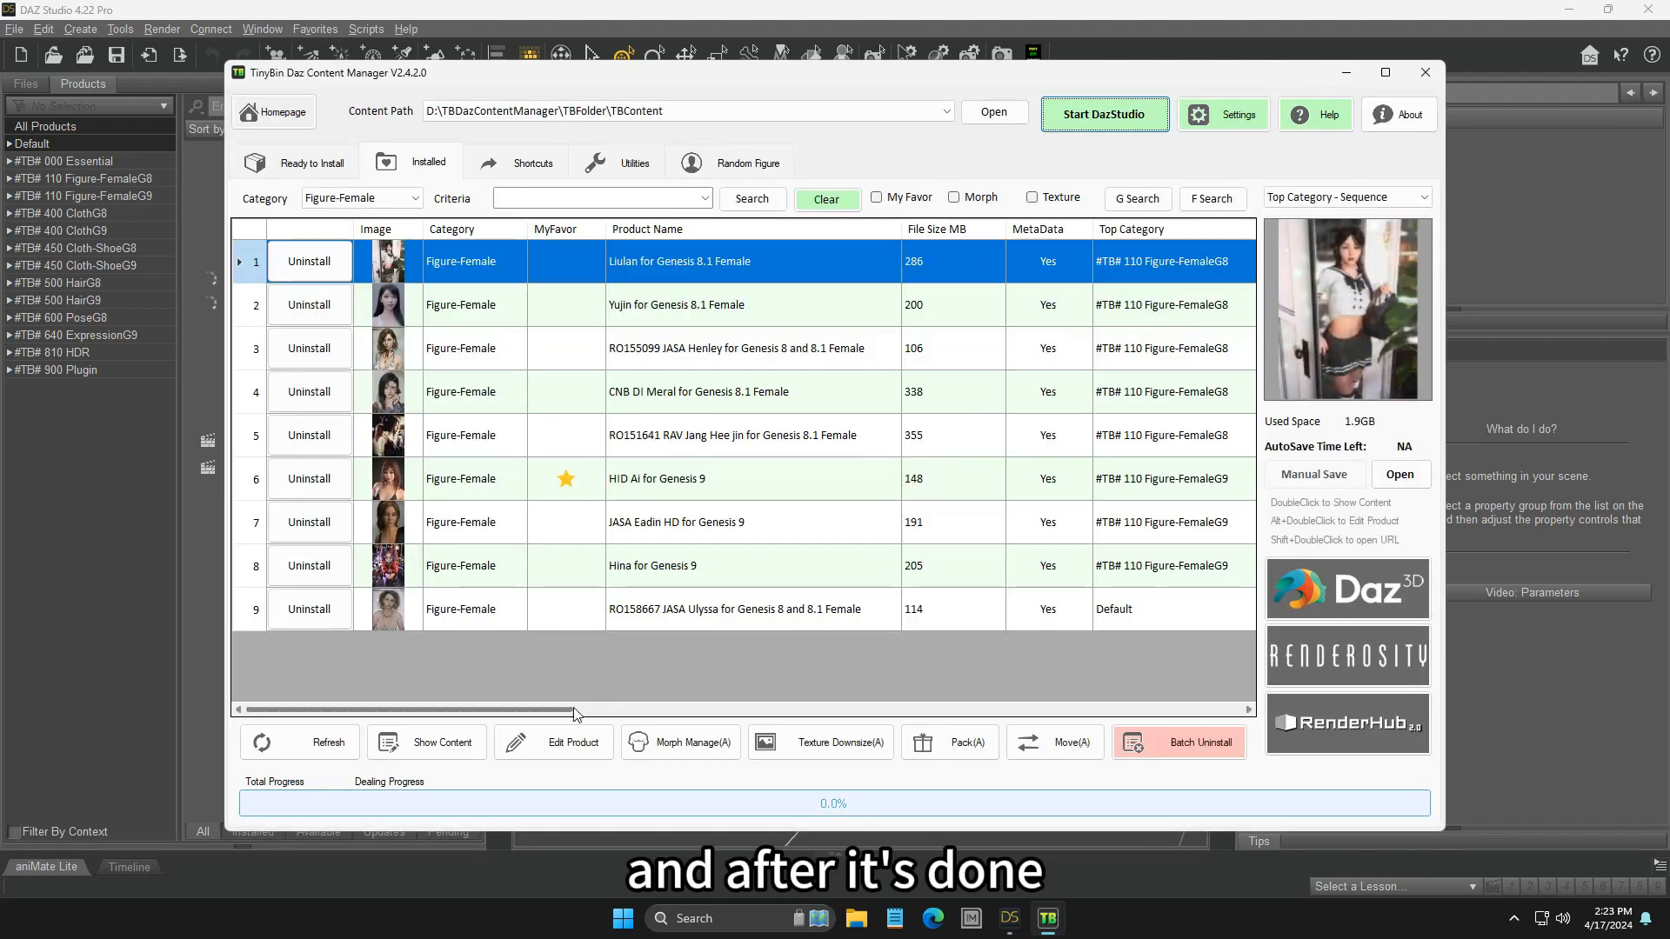
pyautogui.moveTo(563, 711); pyautogui.dragTo(856, 737)
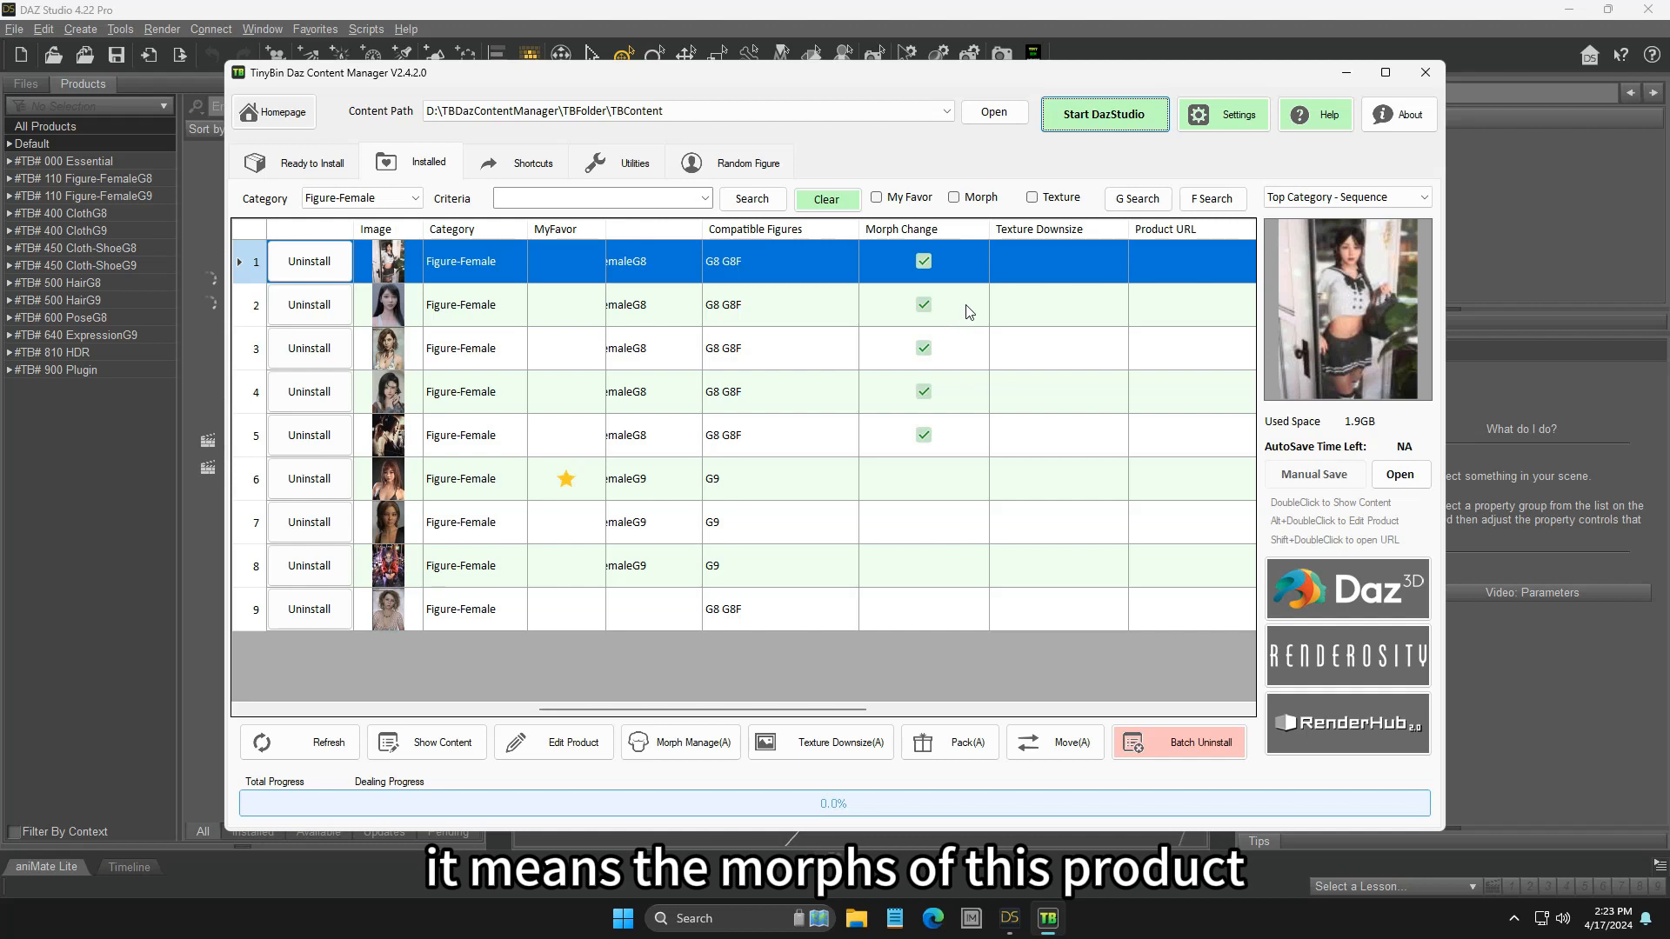
pyautogui.keyDown('shift'); pyautogui.click(950, 434); pyautogui.keyUp('shift')
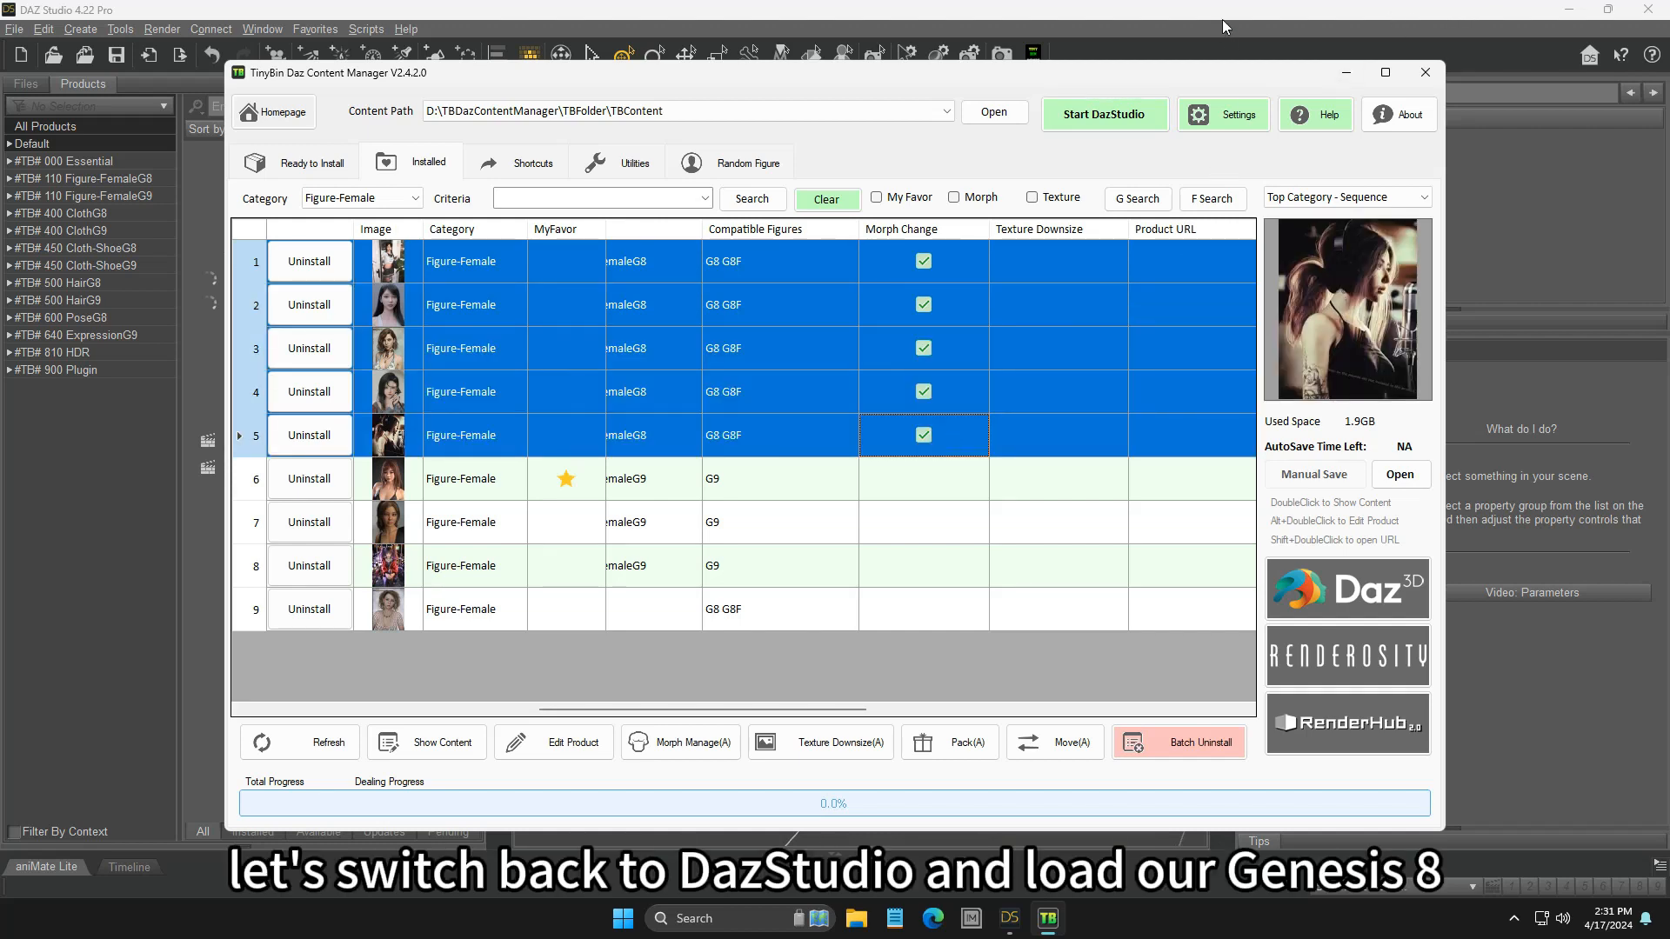
# - Switch to DAZ Studio and open the Figures in Genesis 8 Starter Essentials from the #TB# 000 Essential category
pyautogui.click(1223, 19)
pyautogui.click(117, 163)
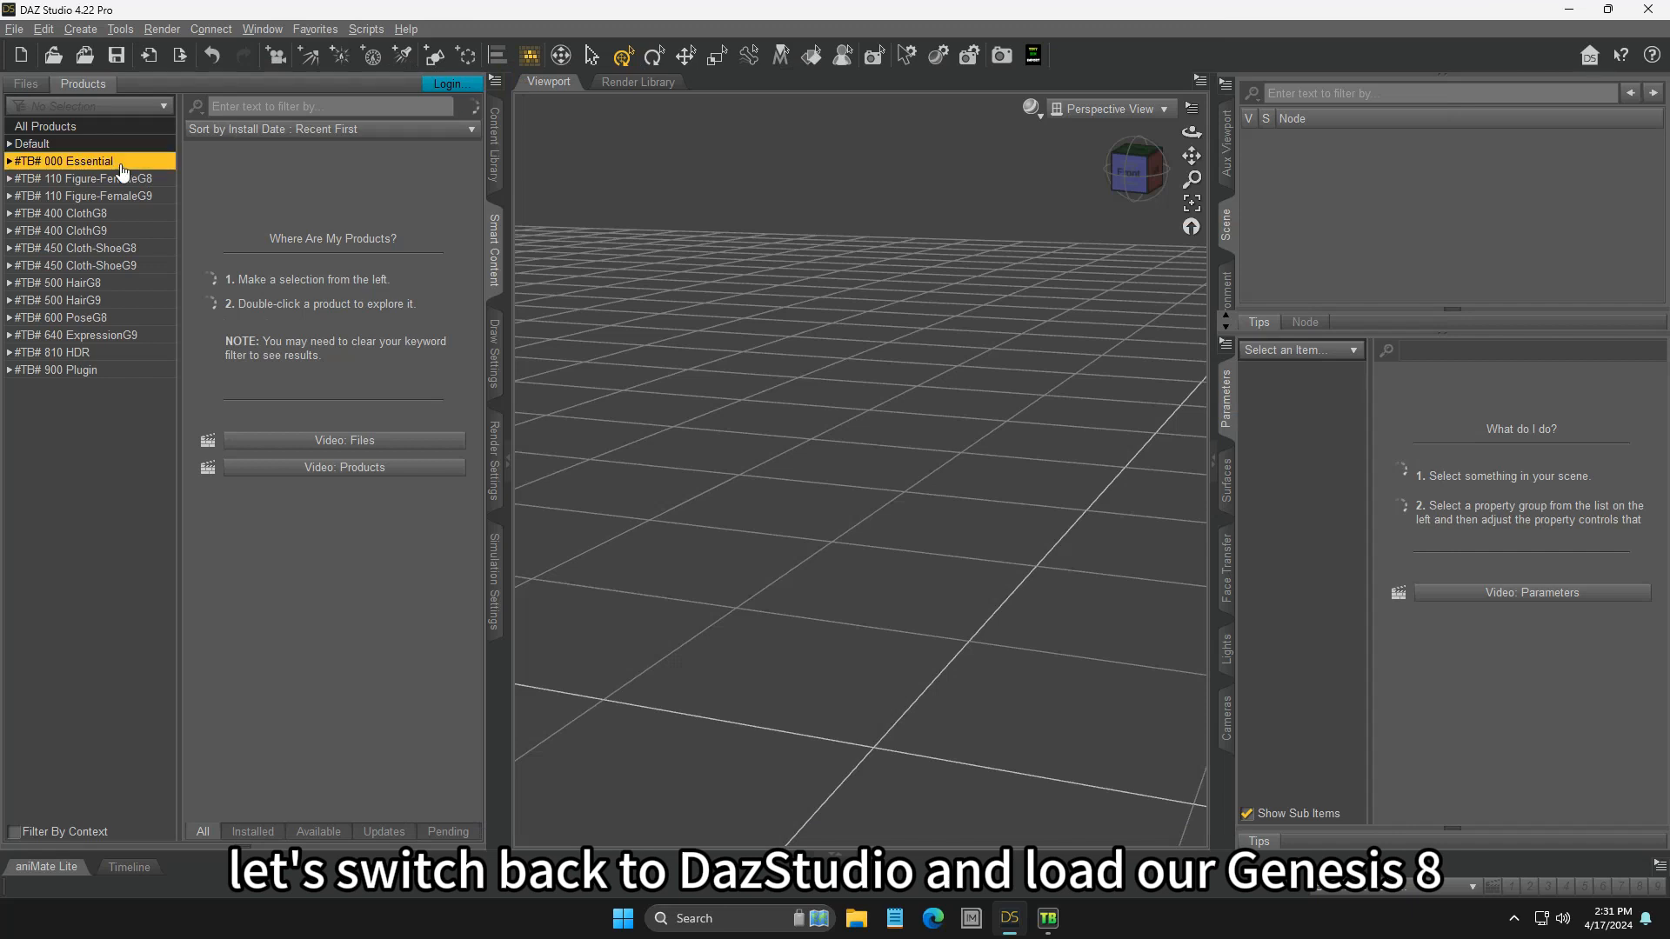
pyautogui.doubleClick(327, 343)
pyautogui.click(35, 279)
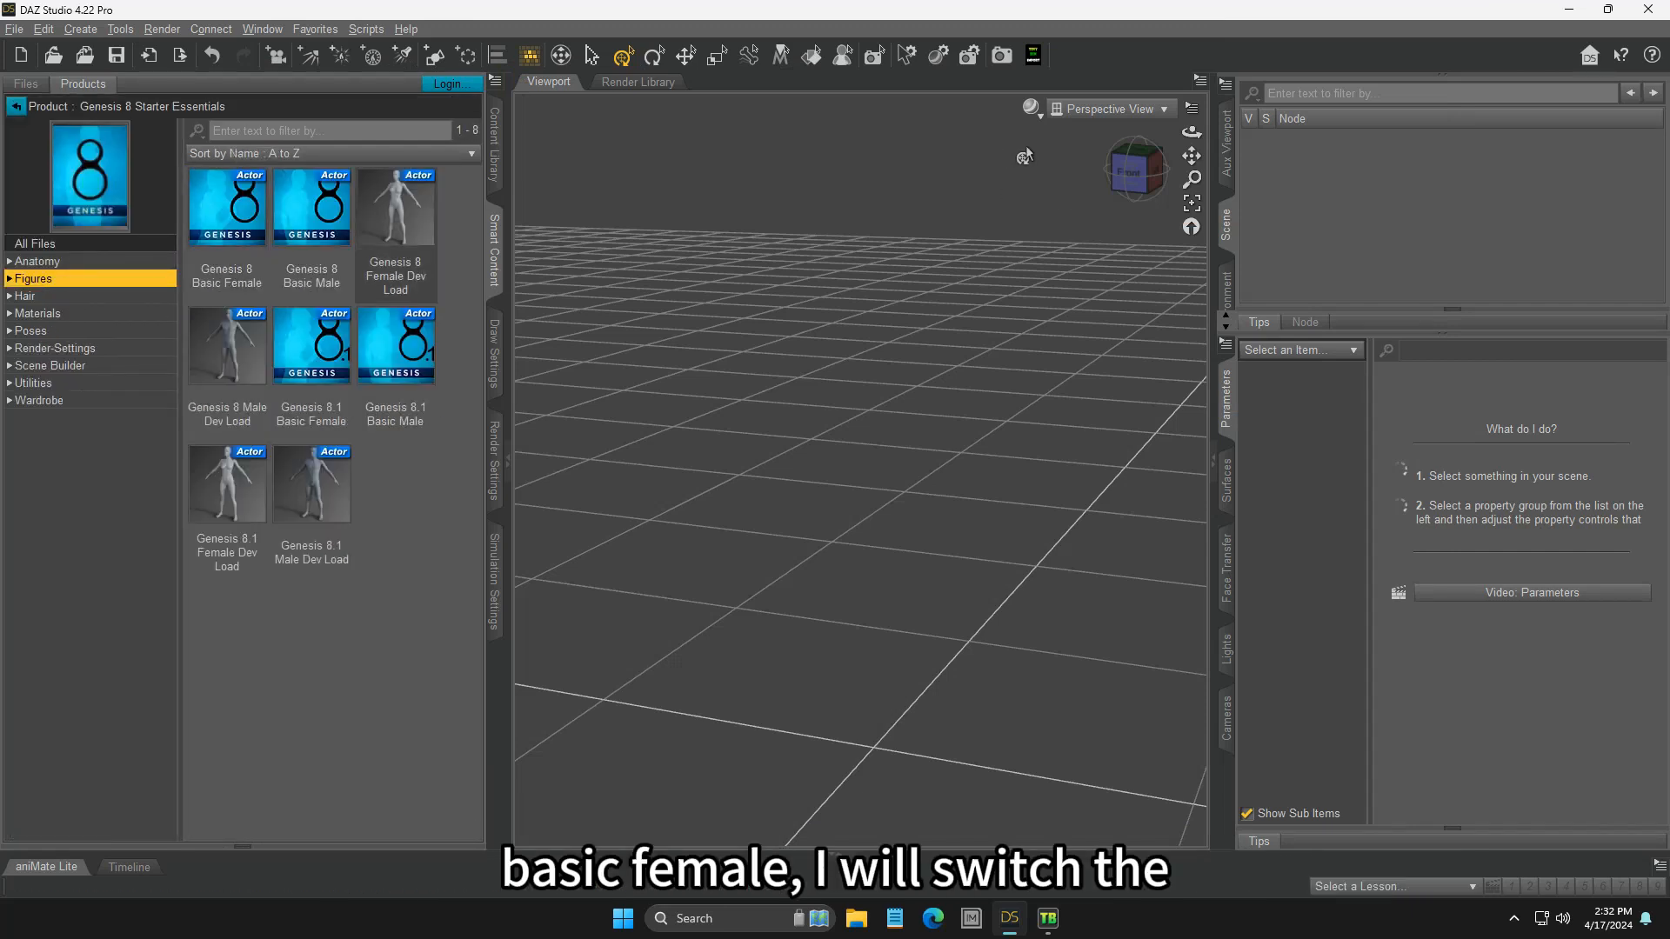
# - Set the viewport draw style to Solid Bounding Box and load Genesis 8 Basic Female into the scene
pyautogui.click(1032, 108)
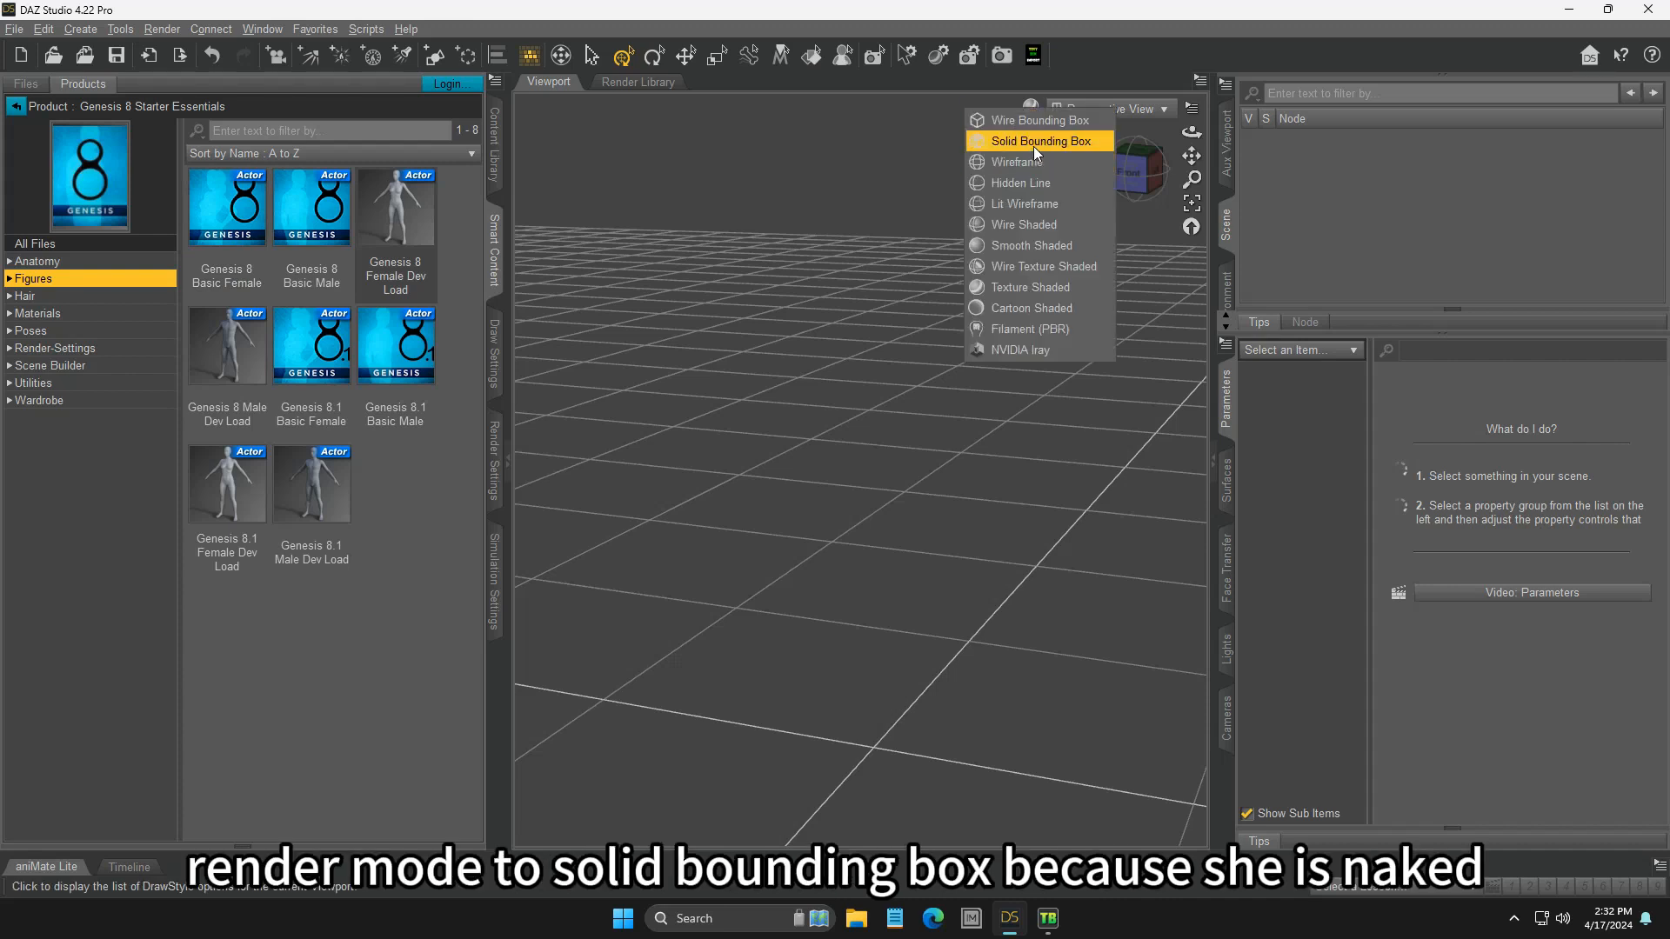
pyautogui.click(1033, 143)
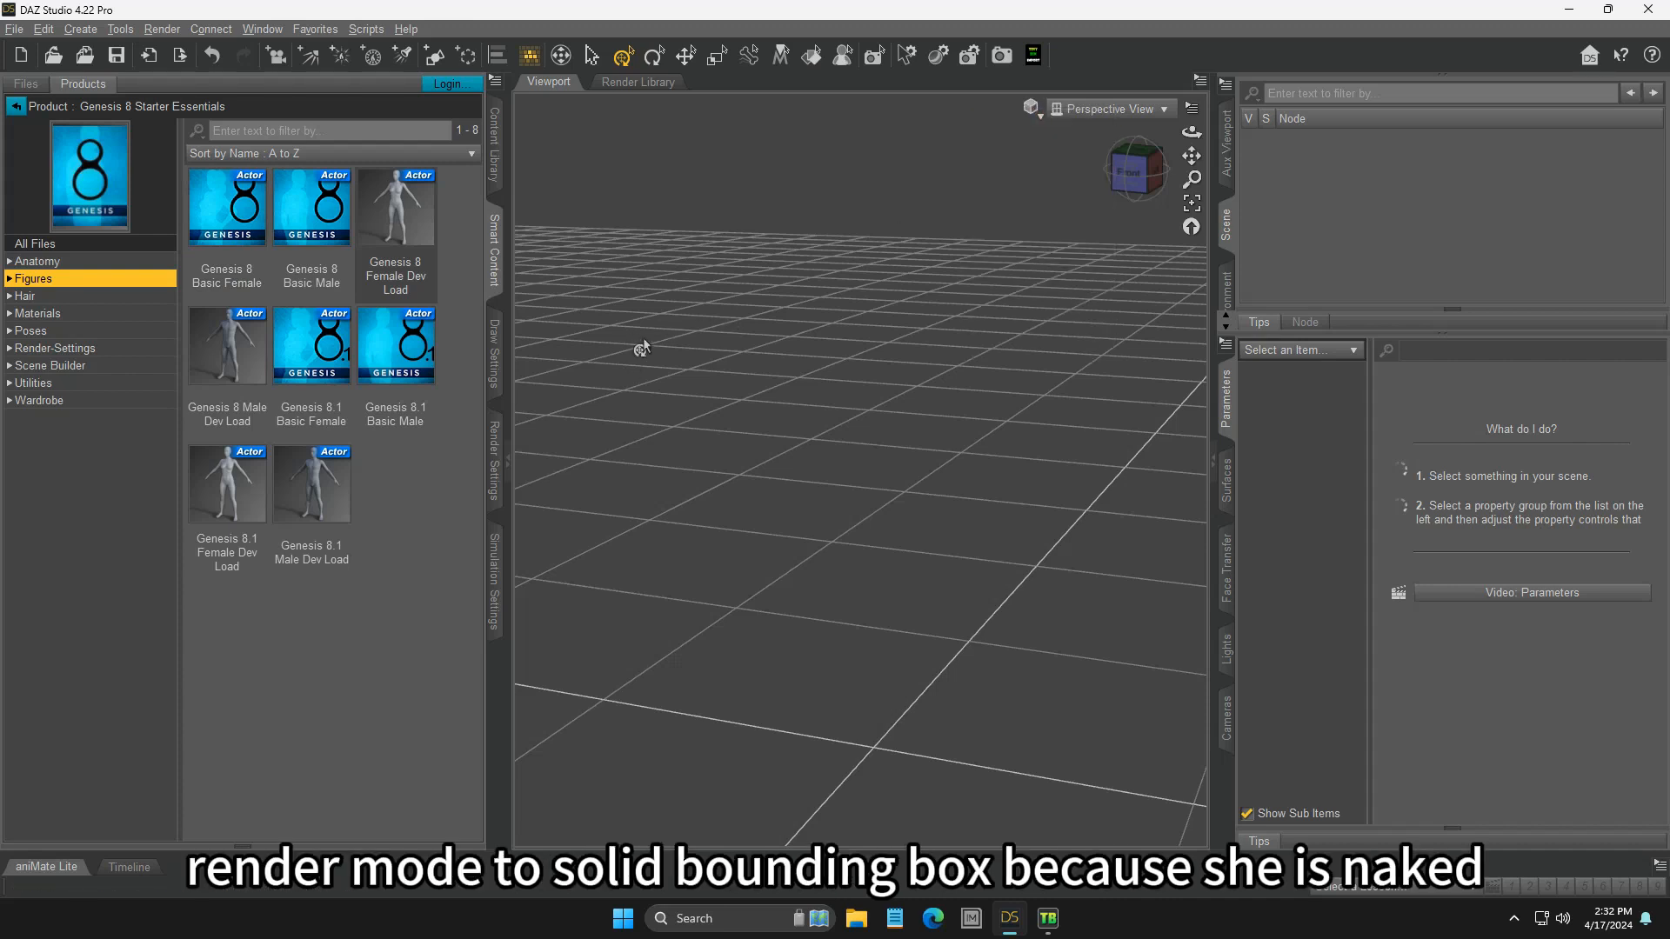
pyautogui.doubleClick(228, 213)
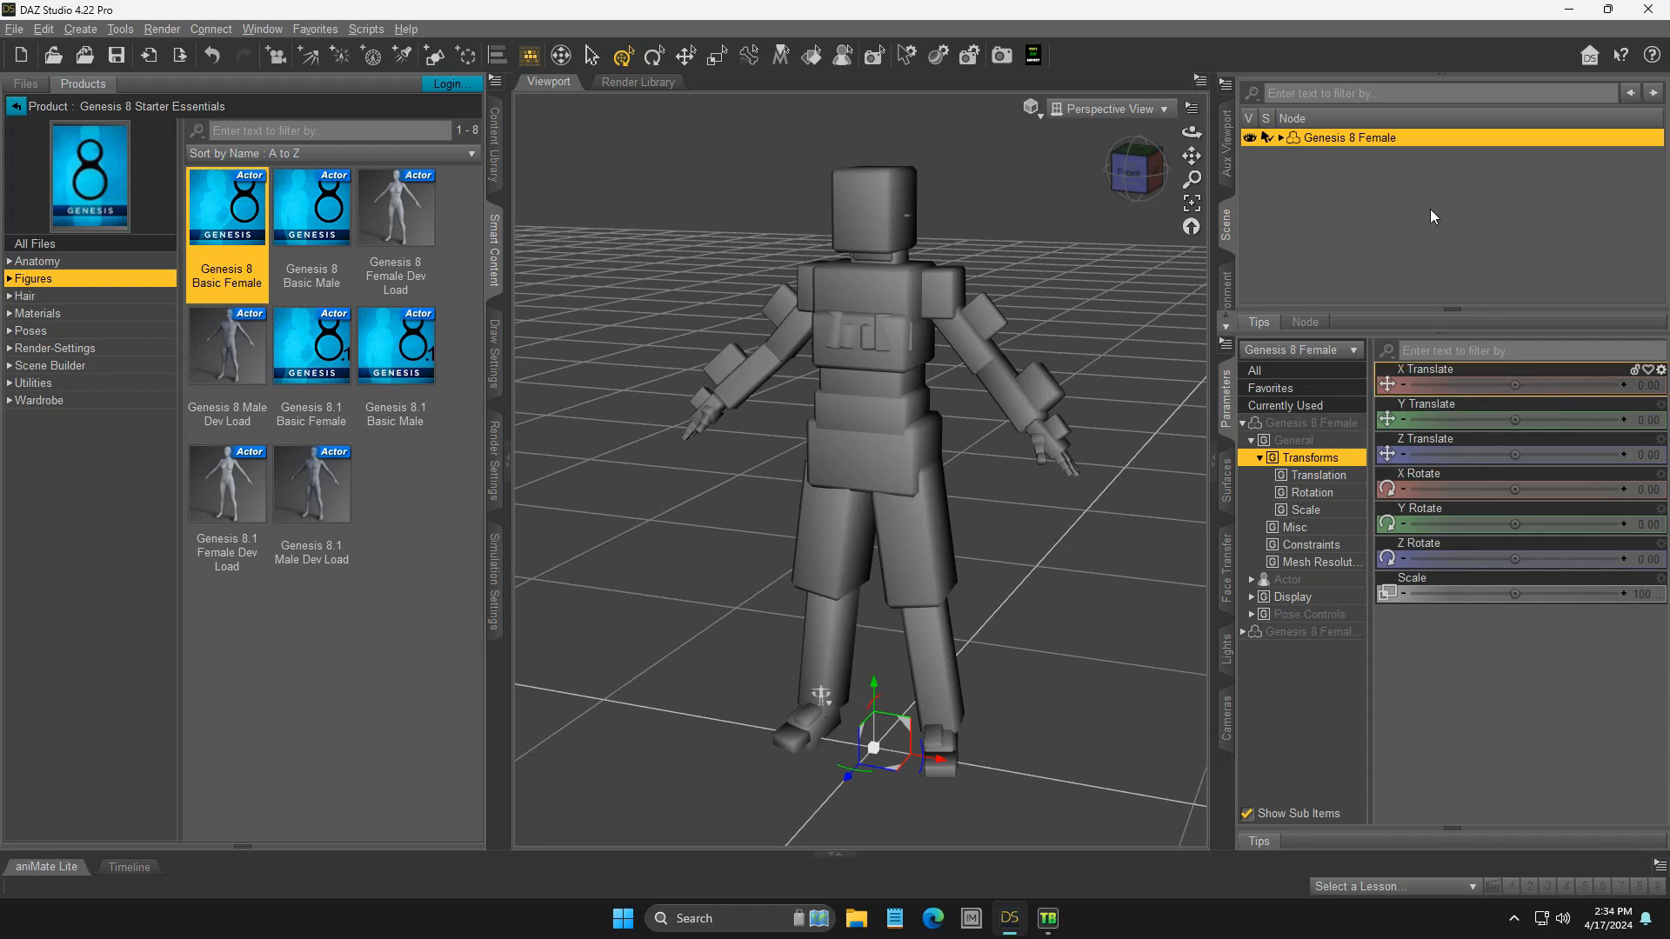
# - Delete the Genesis 8 Female figure from the scene
pyautogui.click(1353, 206)
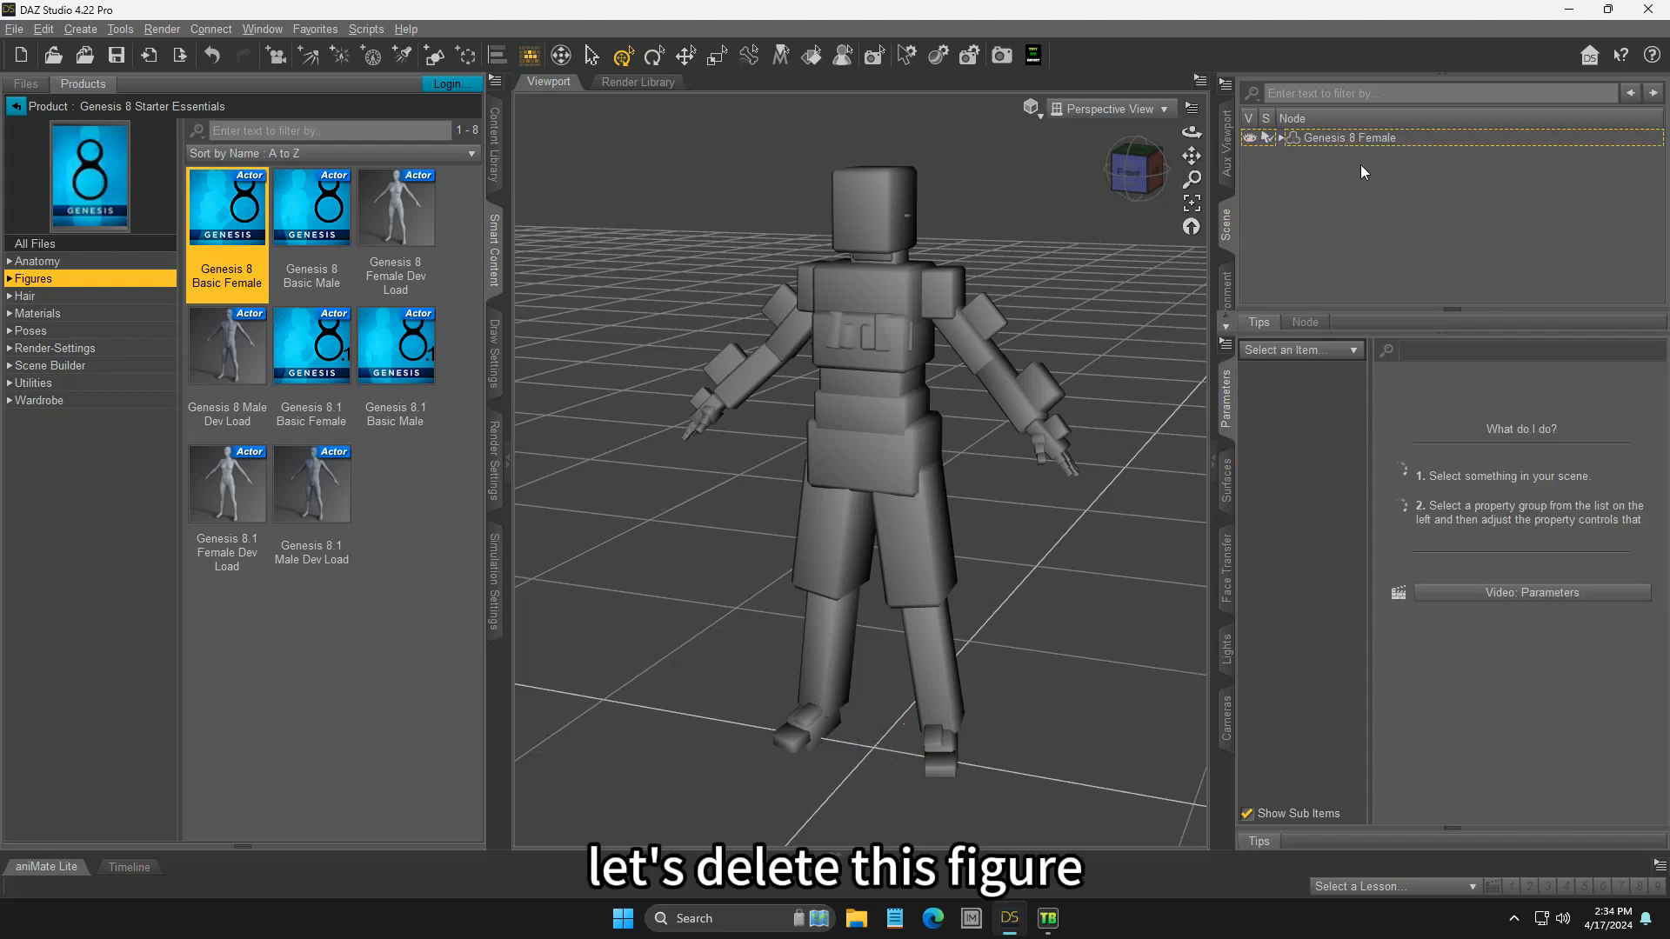
pyautogui.click(1355, 137)
pyautogui.press('Delete')
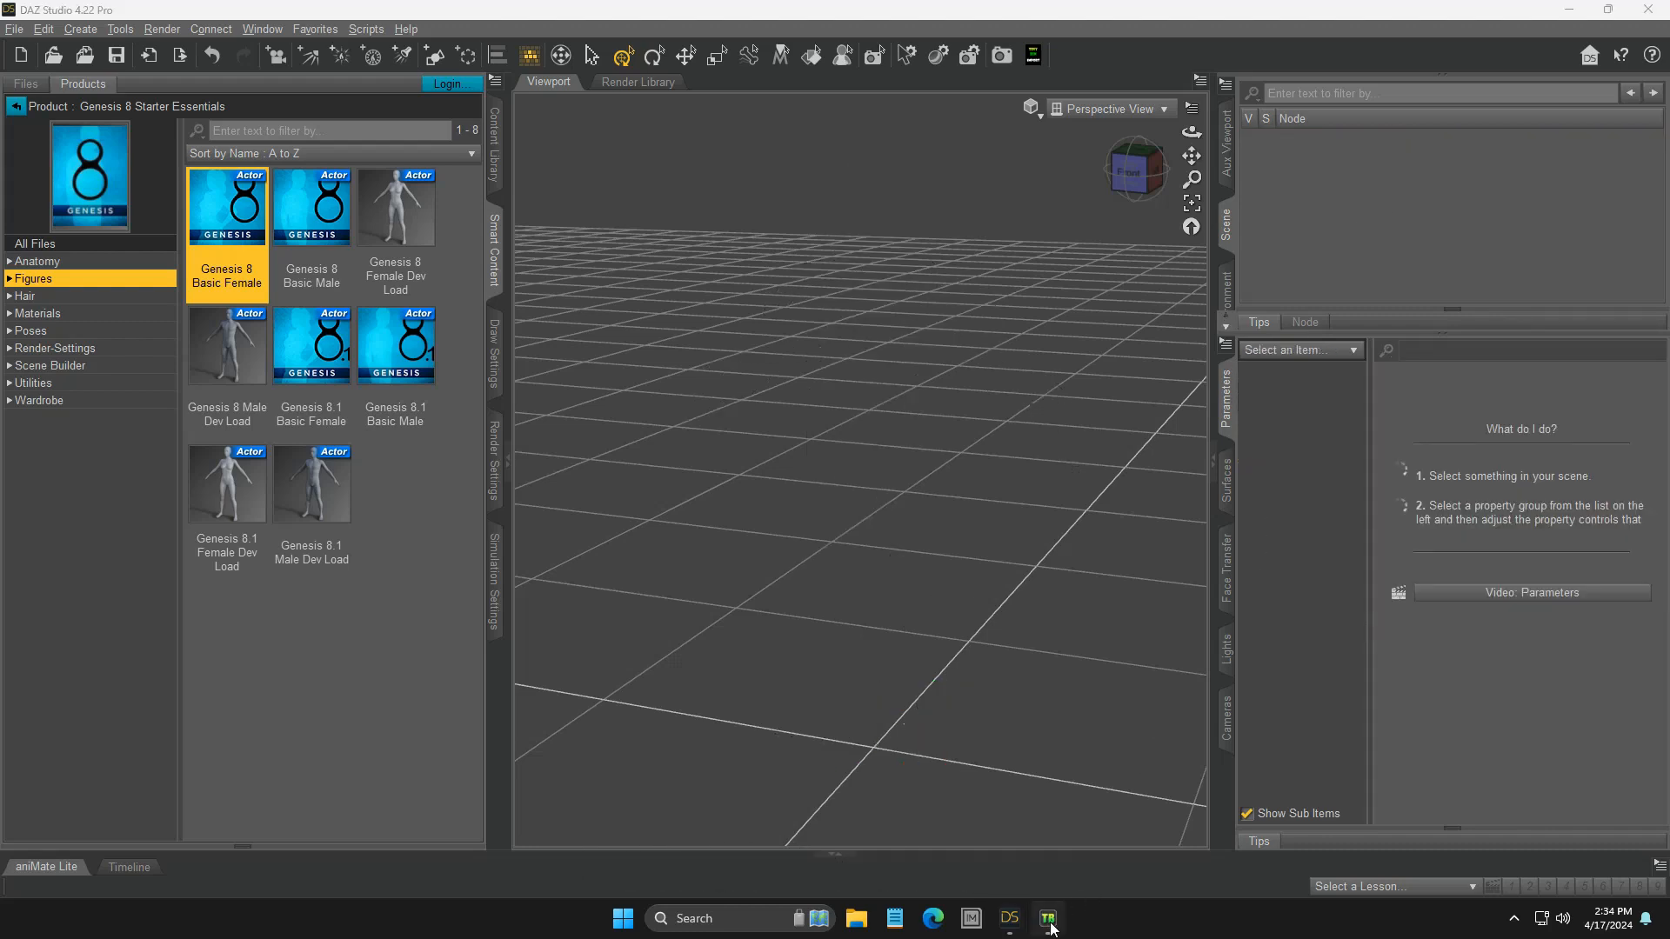
# - Switch to TinyBin Daz Content Manager and batch-enable the morphs of the five selected Genesis 8 female products
pyautogui.click(1048, 919)
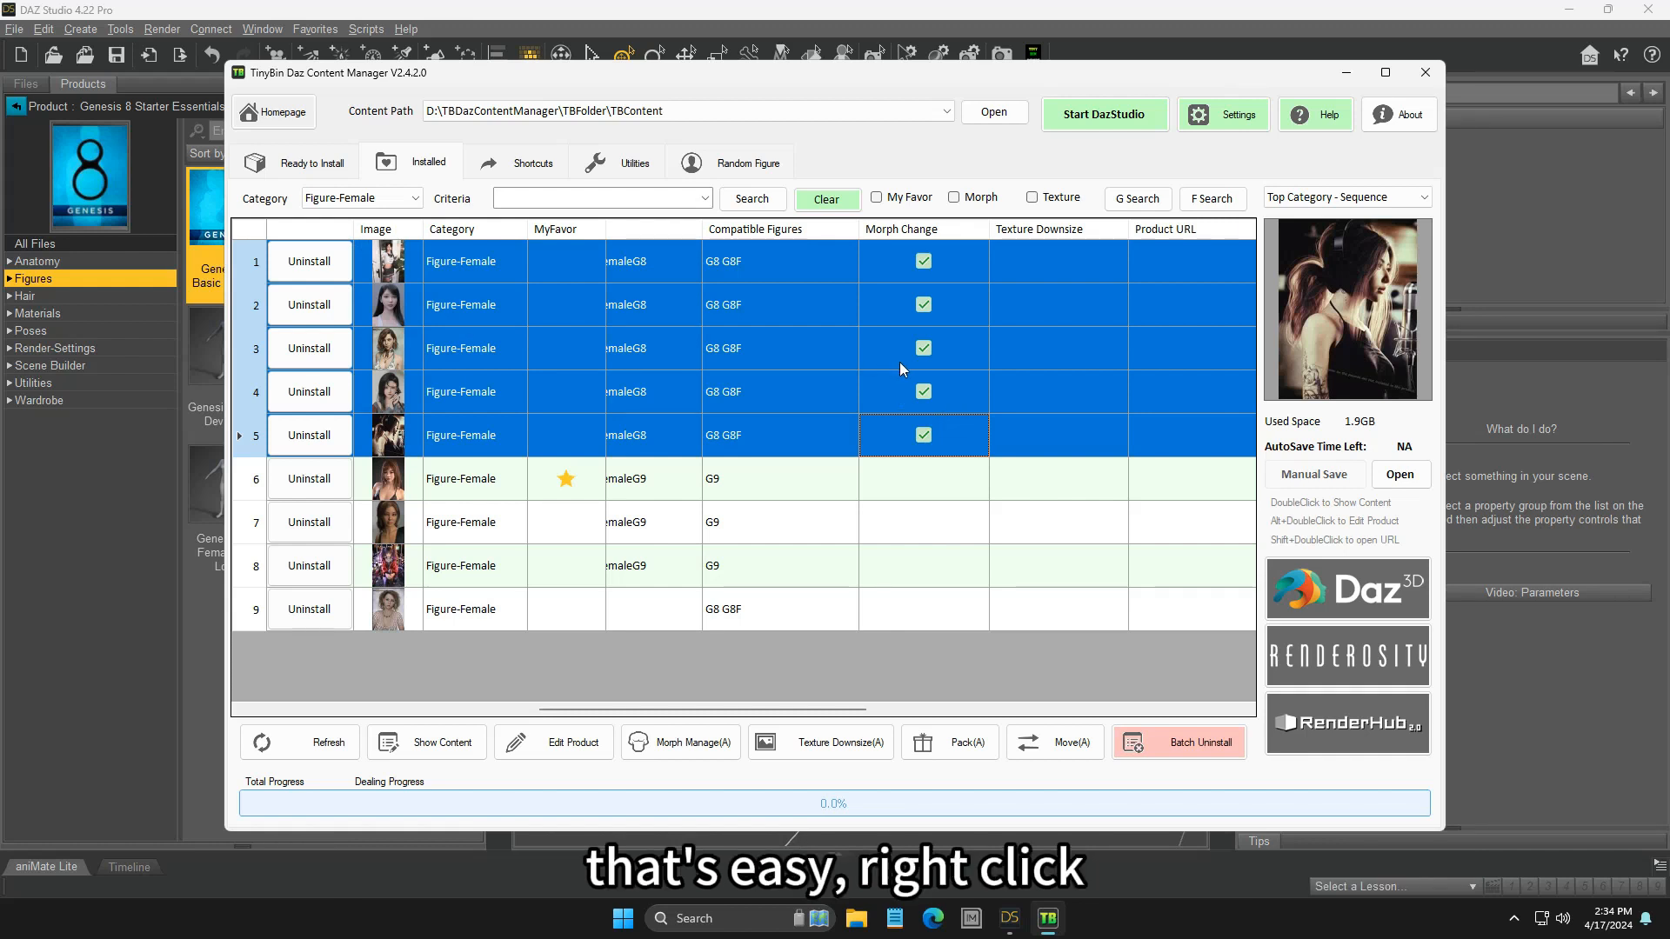
pyautogui.rightClick(966, 261)
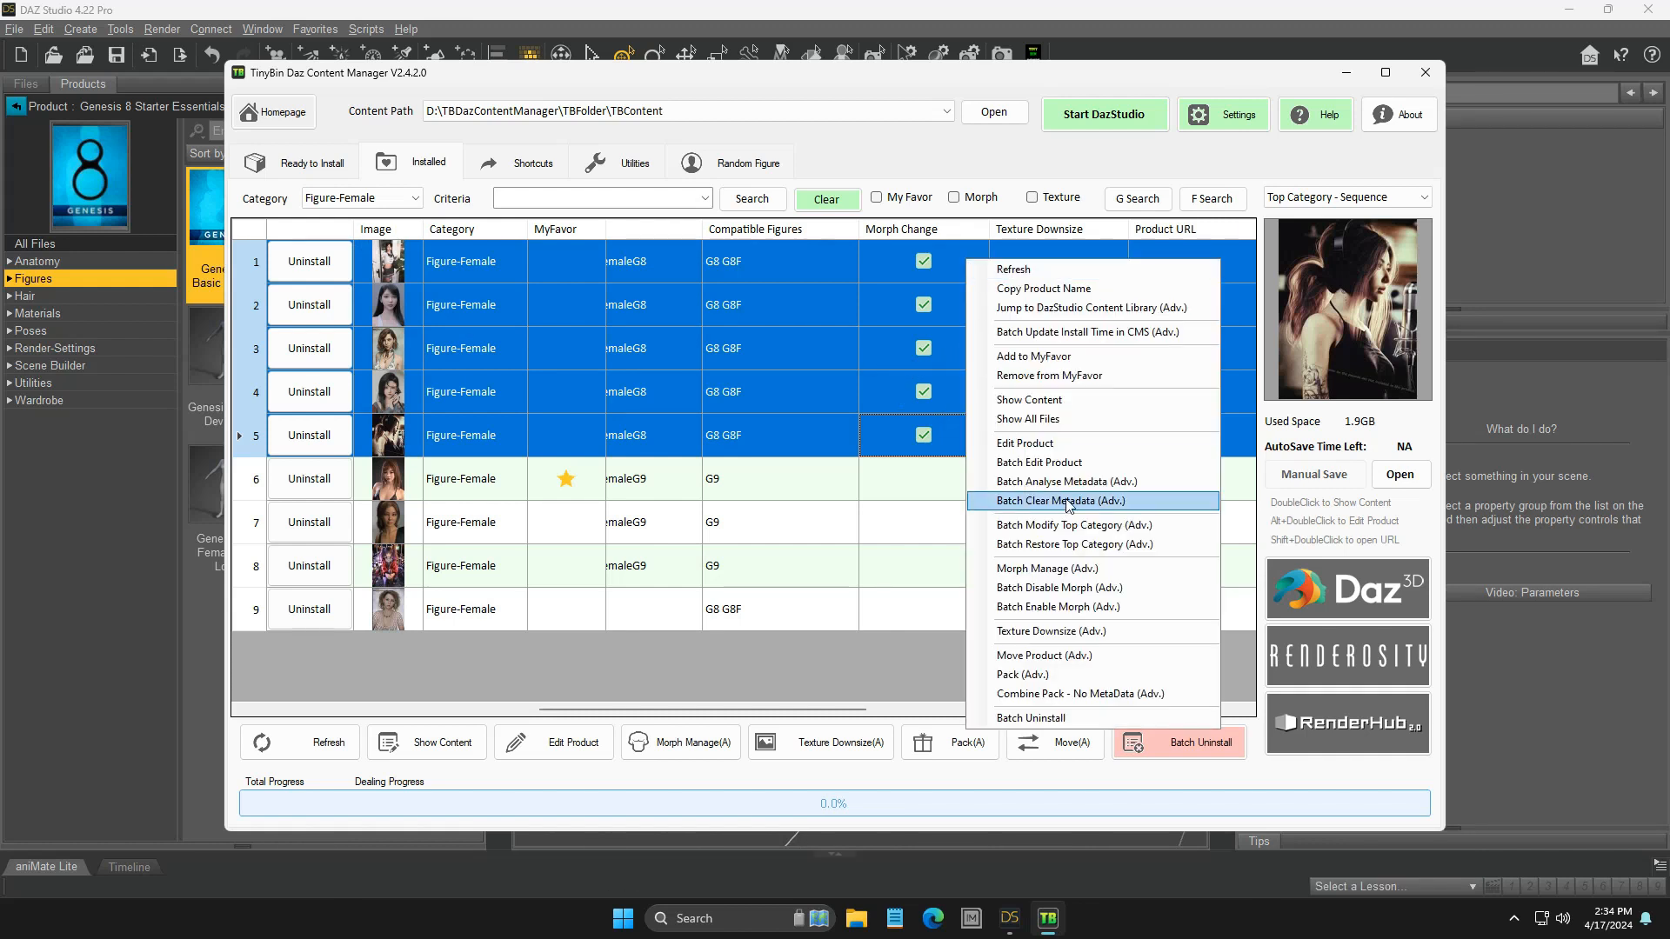
pyautogui.click(1038, 607)
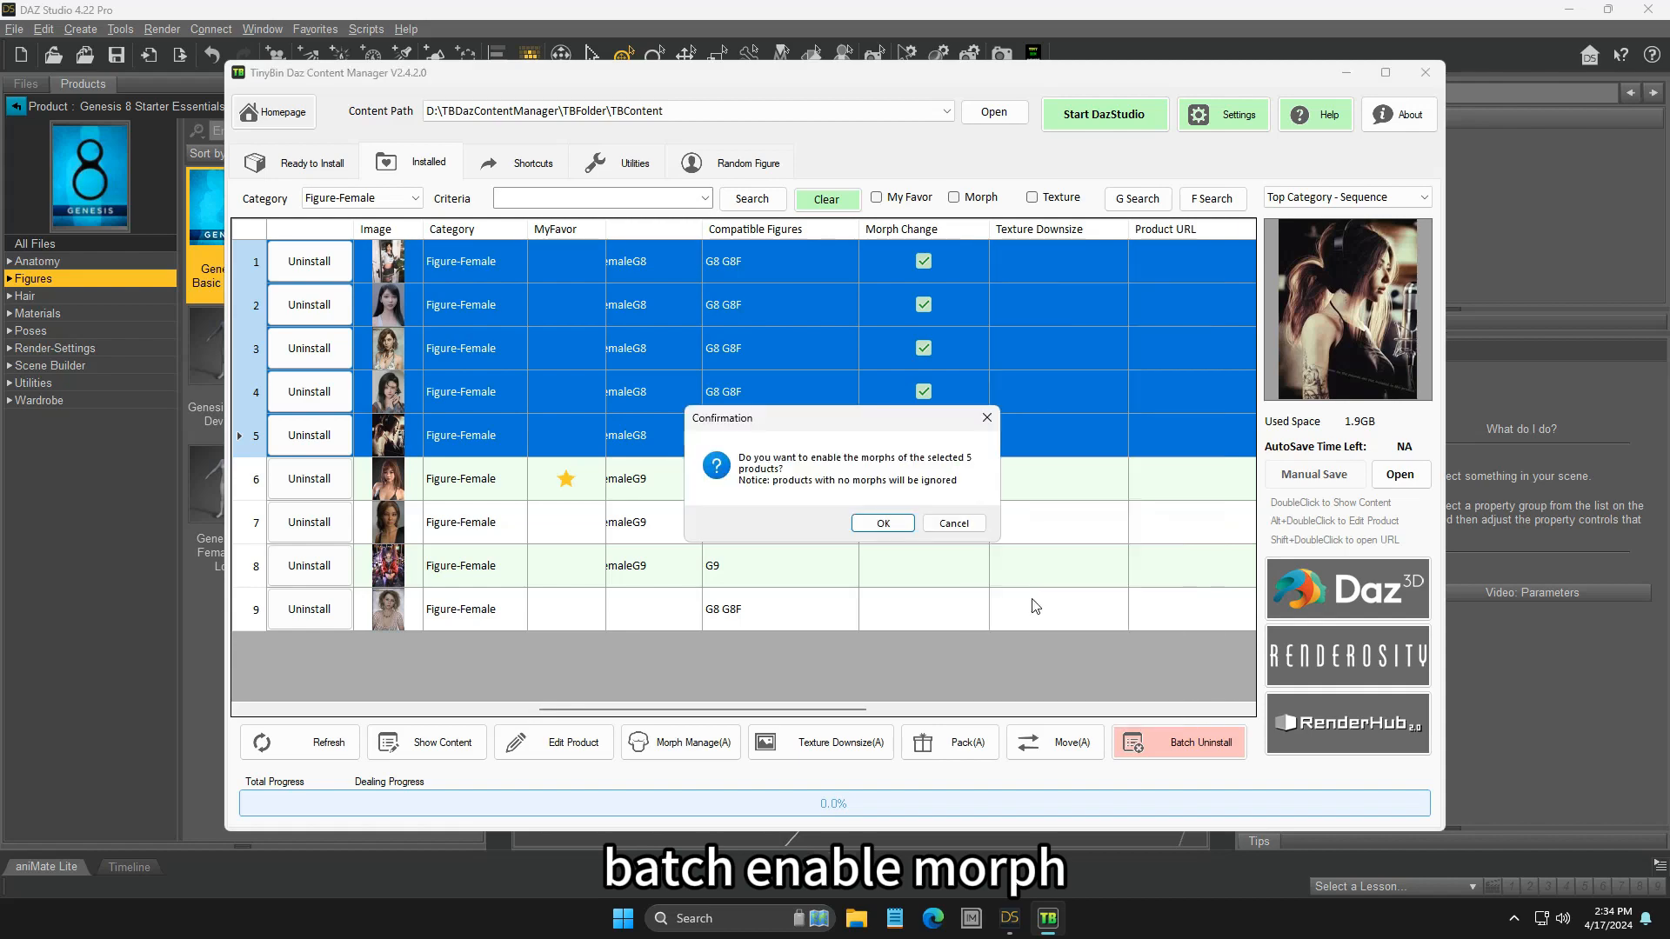
pyautogui.click(882, 525)
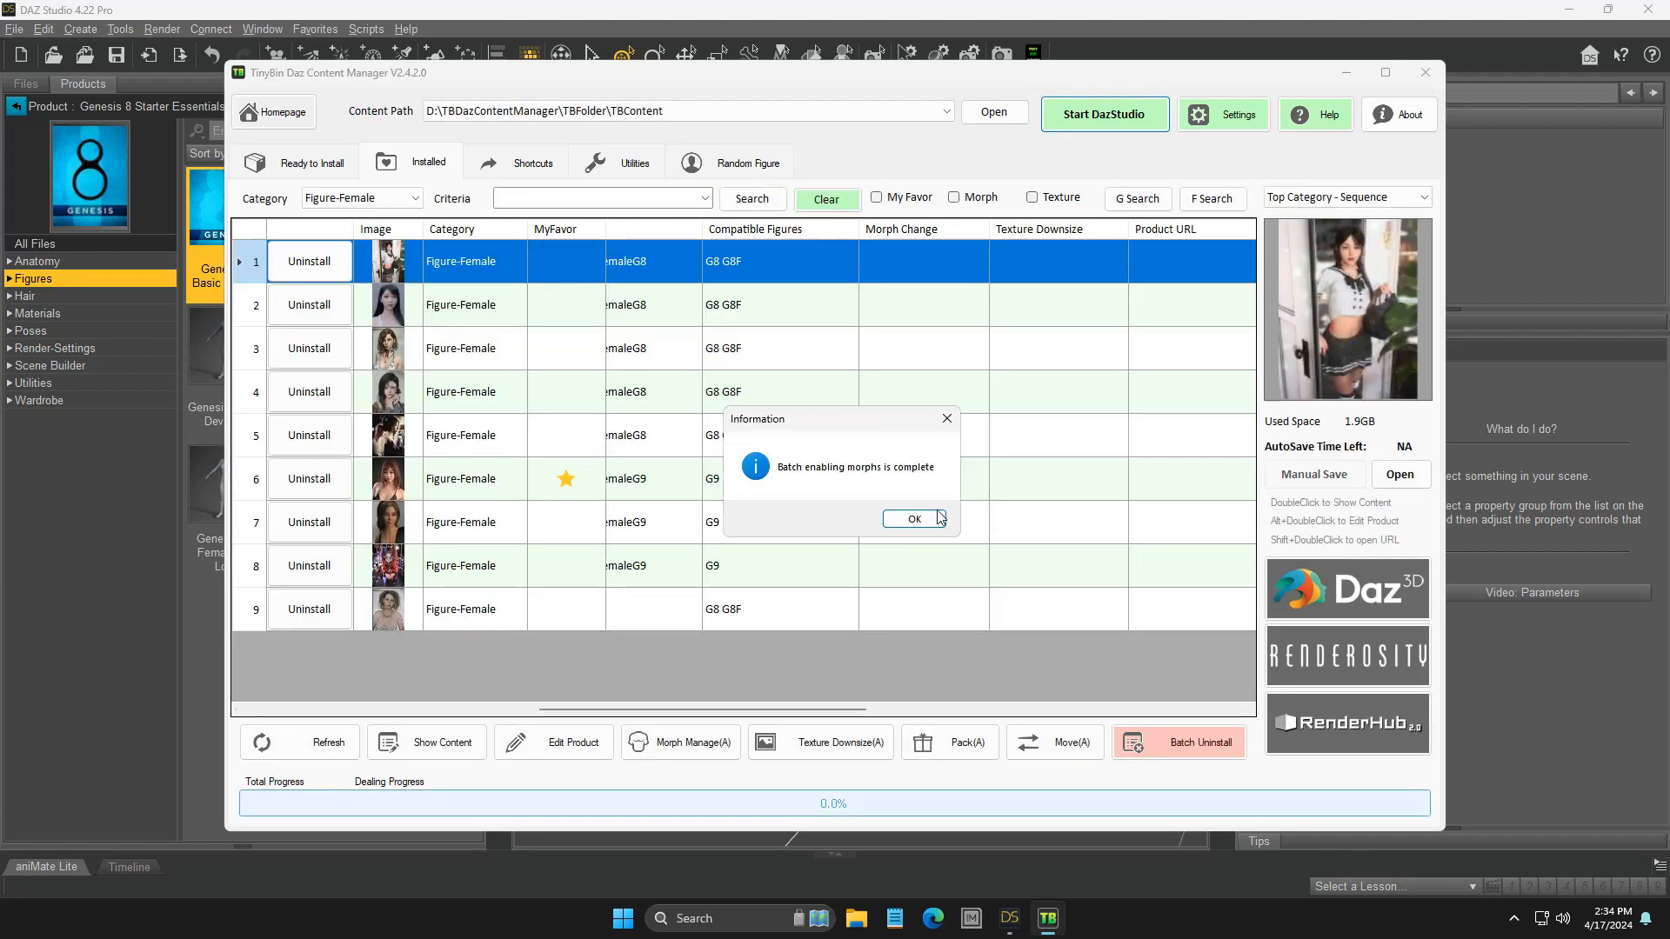
pyautogui.click(913, 519)
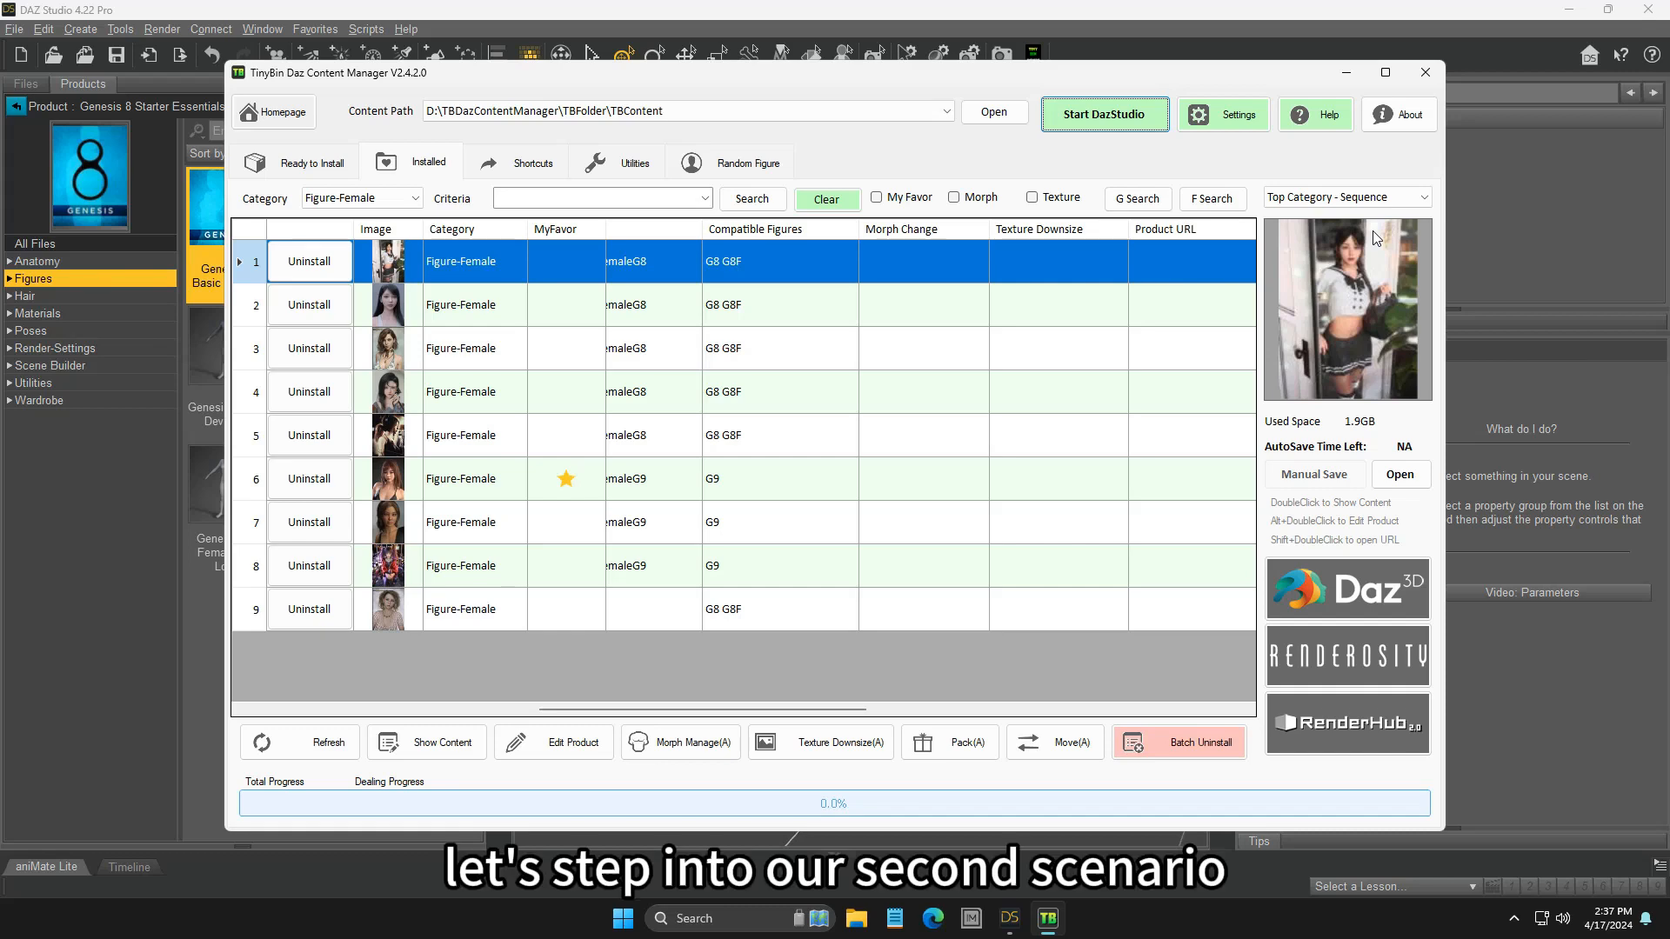
# - Switch to DAZ Studio, load Genesis 8 Basic Female again and look through all its morph parameters
pyautogui.click(1543, 221)
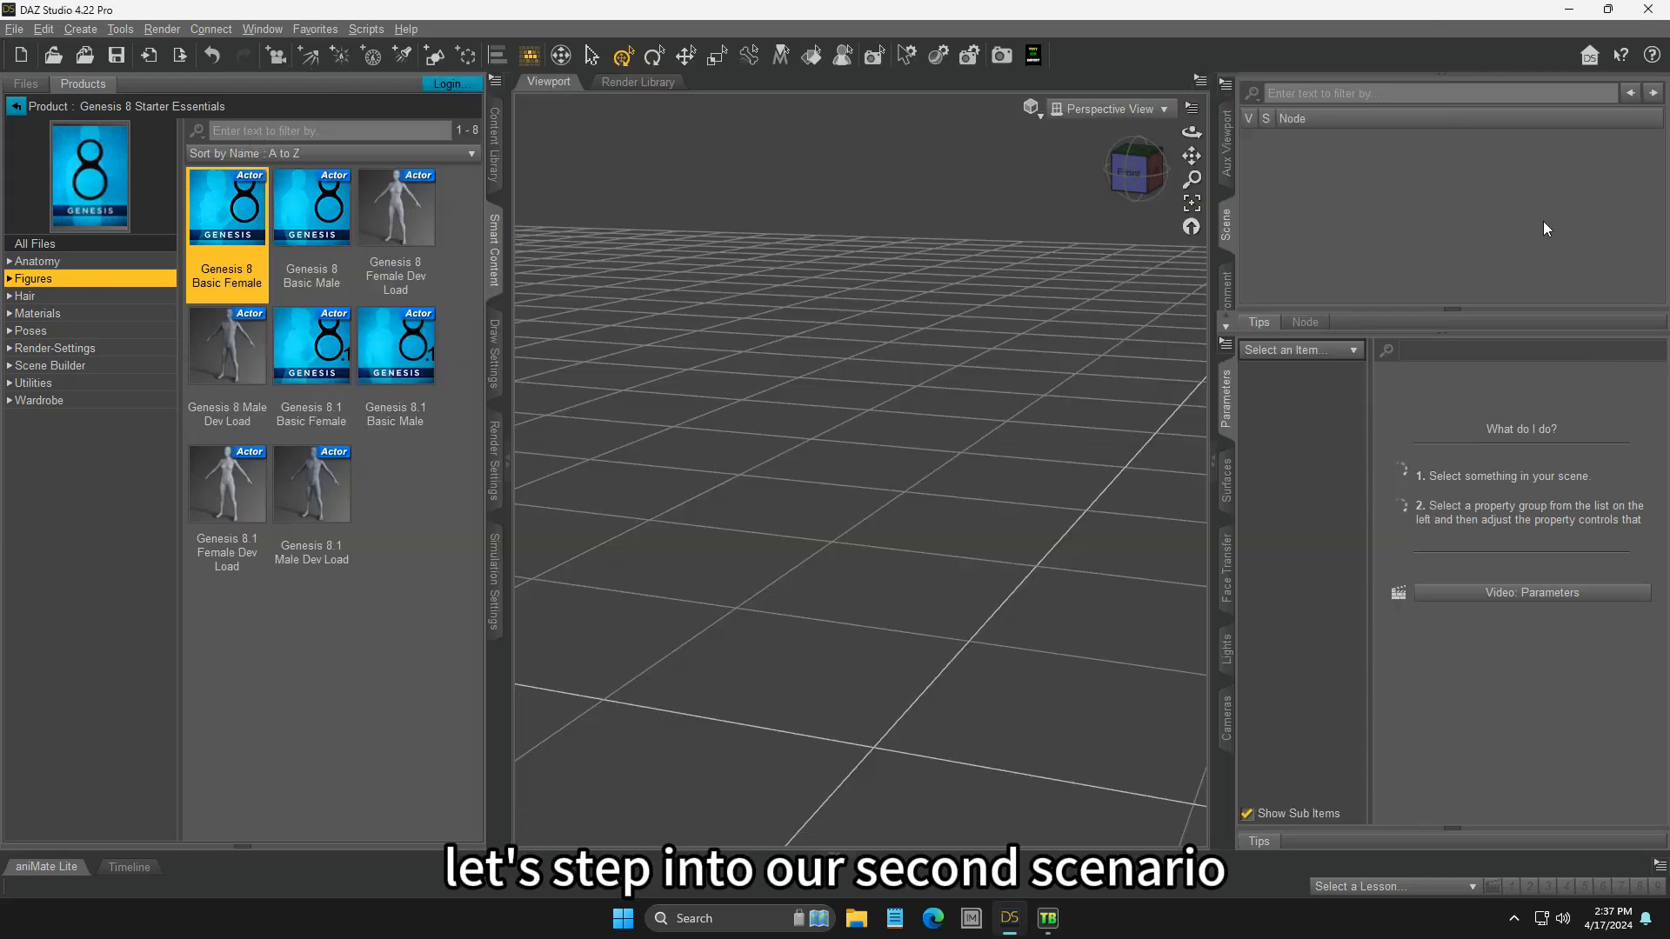
pyautogui.doubleClick(251, 237)
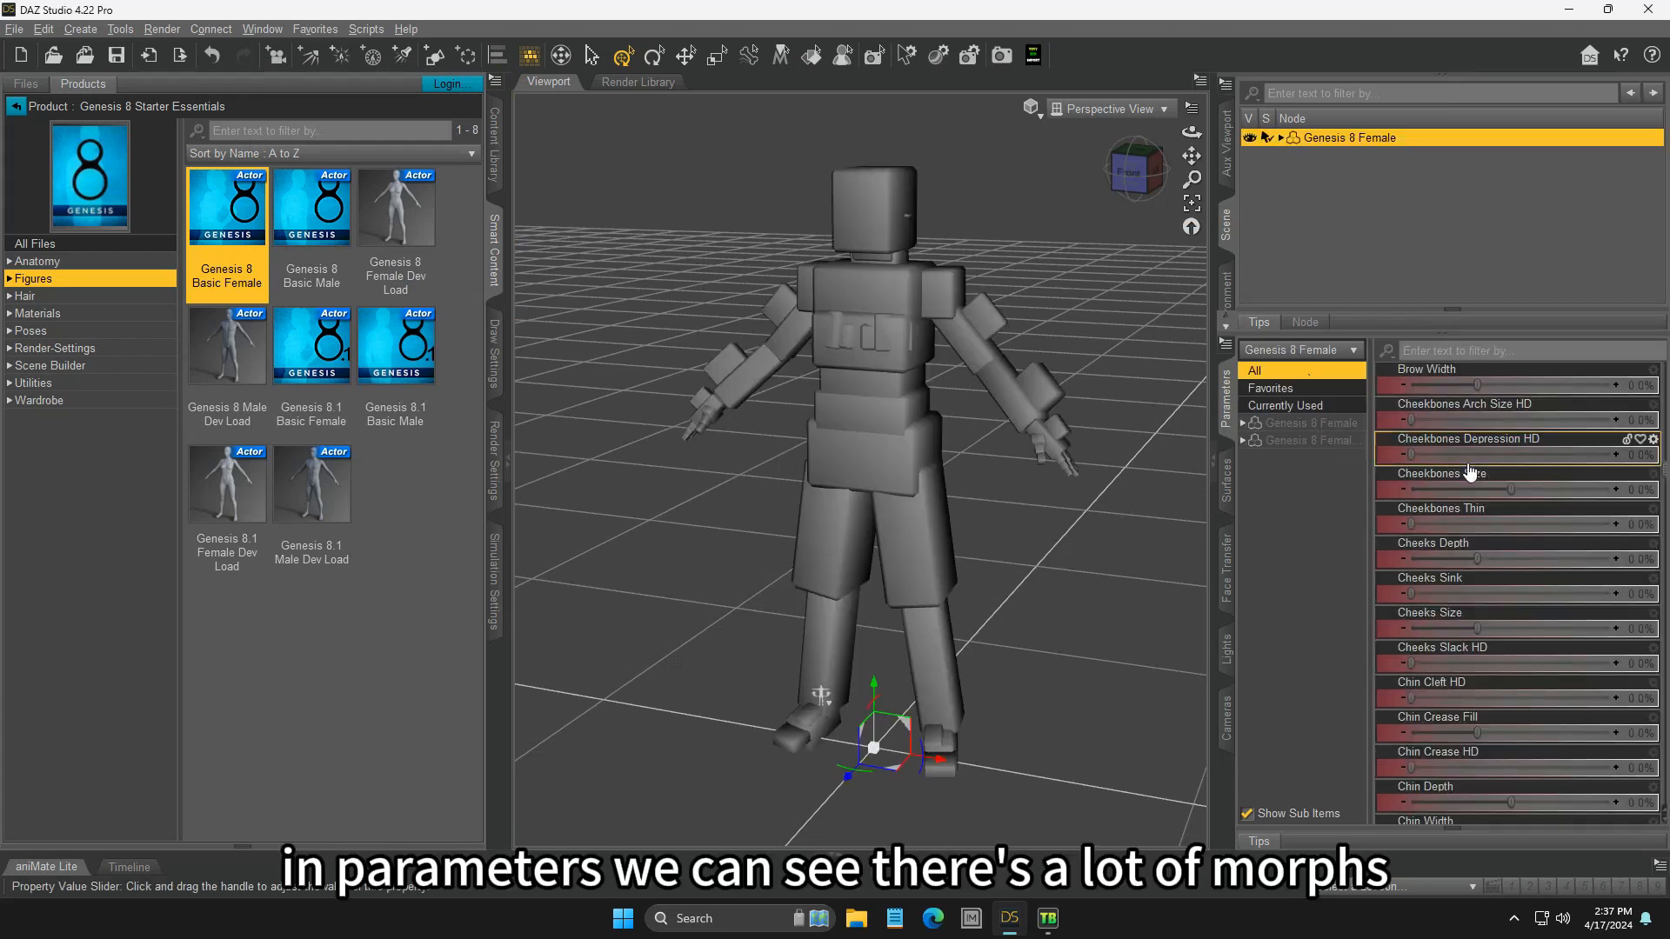
pyautogui.scroll(-10, 1547, 498)
pyautogui.scroll(10, 1549, 498)
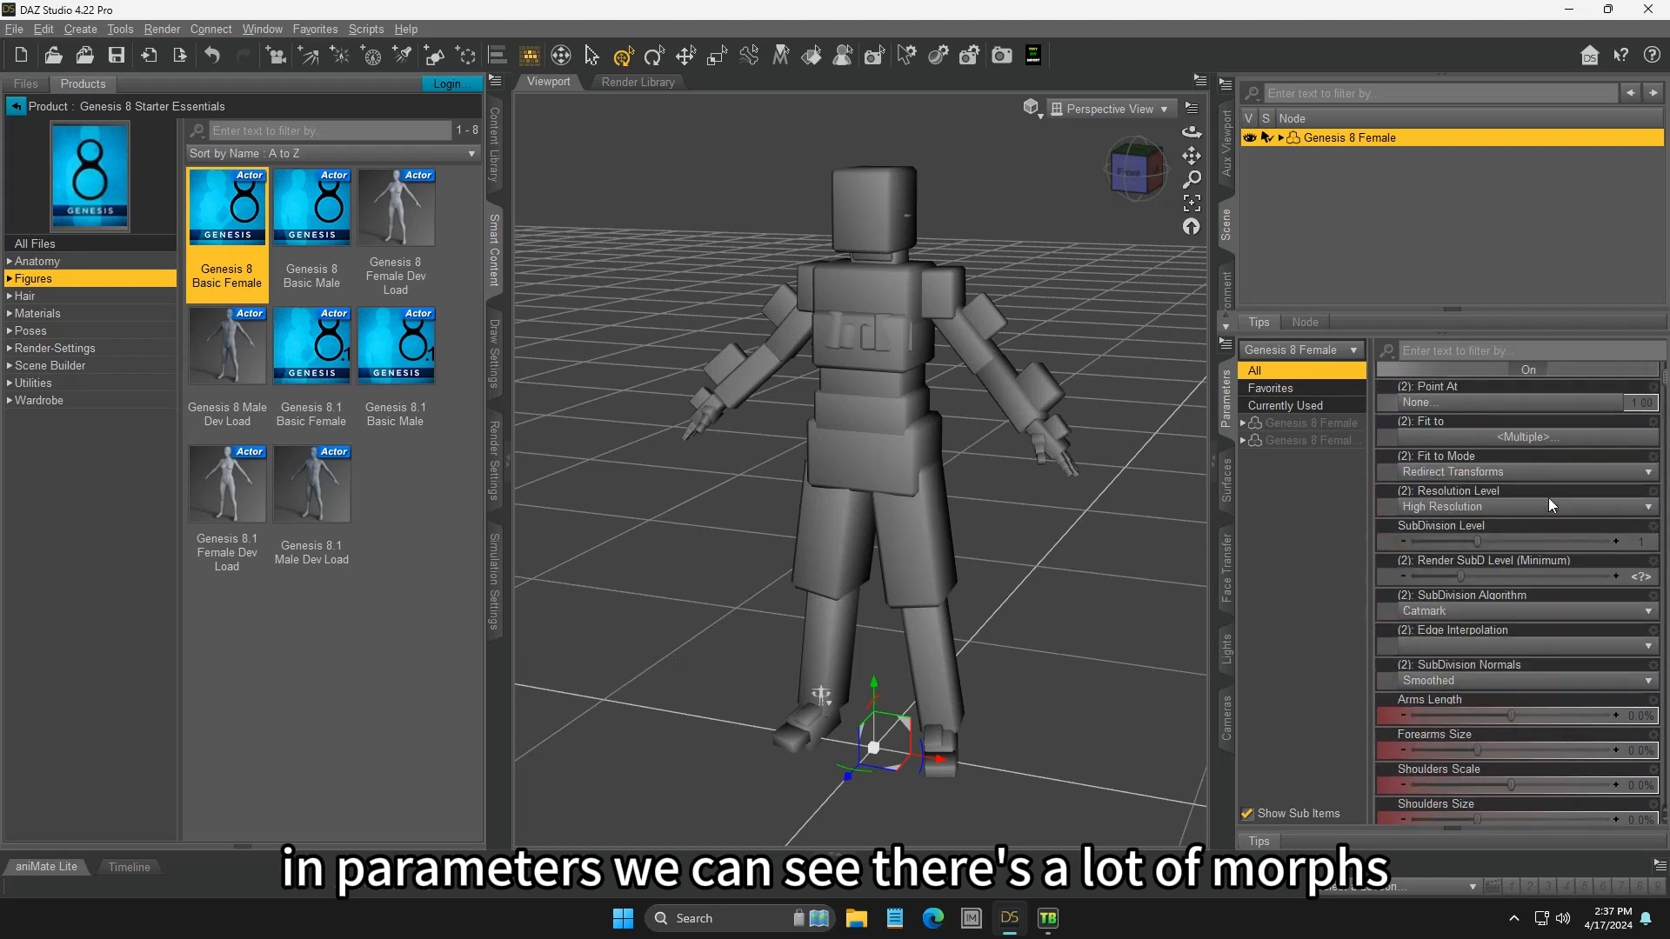
pyautogui.scroll(8, 1550, 497)
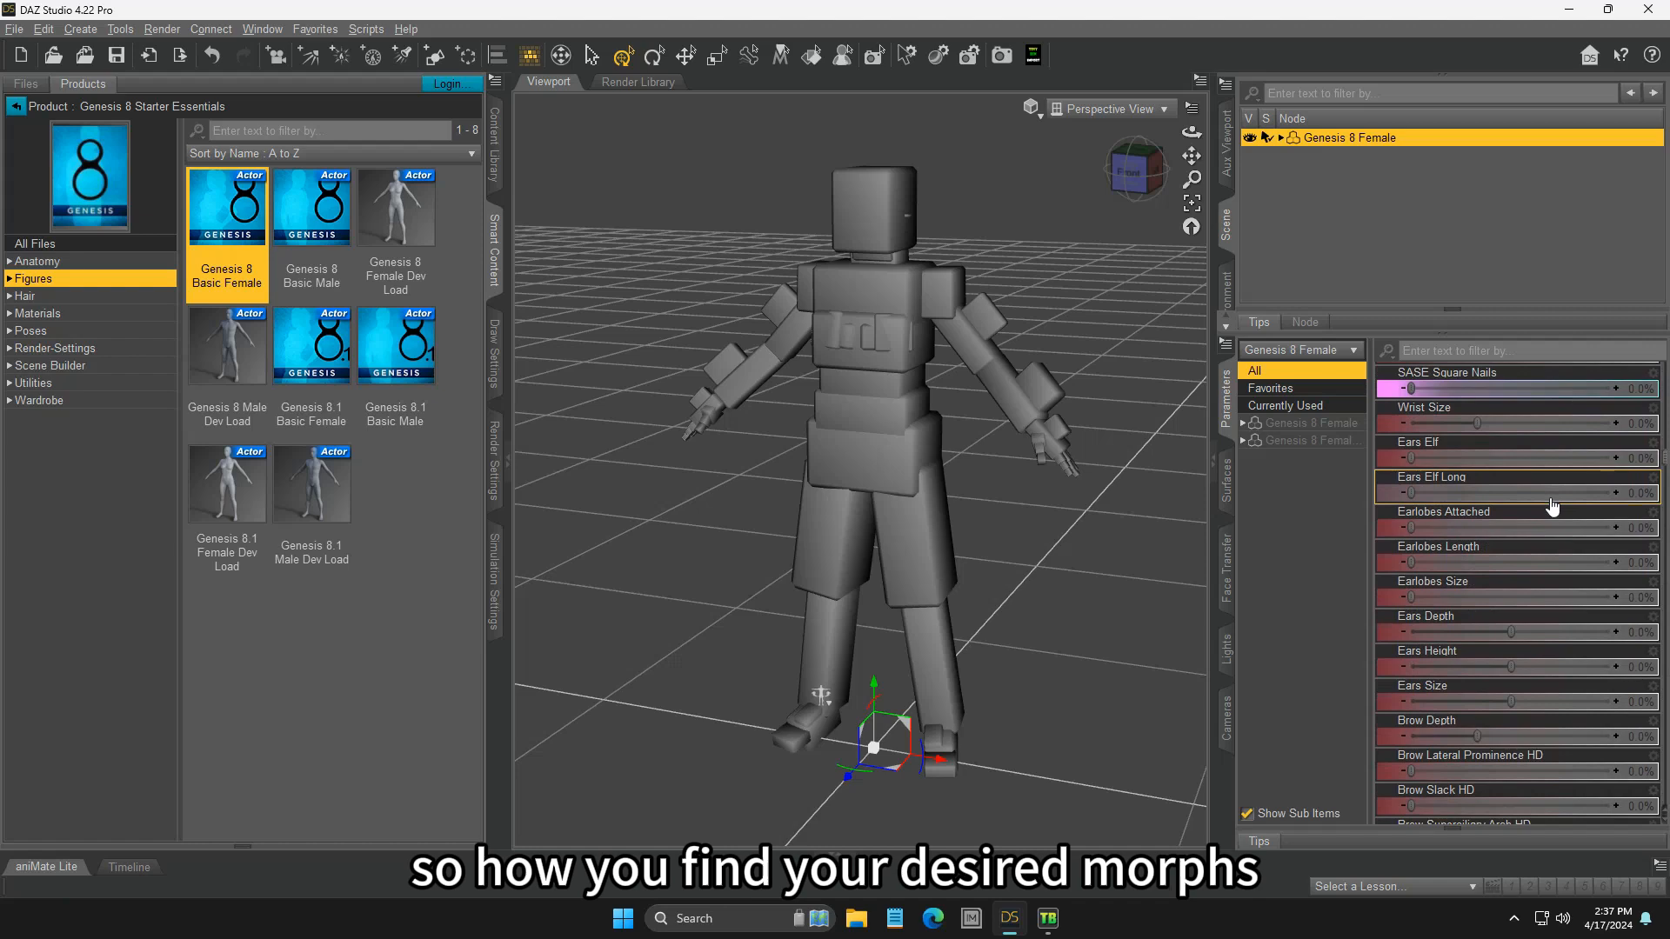
# - Switch to TinyBin Daz Content Manager, clear the product category filter and set the content path to D:\TBDazContentManager\TBFolder\ContentBasic
pyautogui.scroll(-8, 1553, 506)
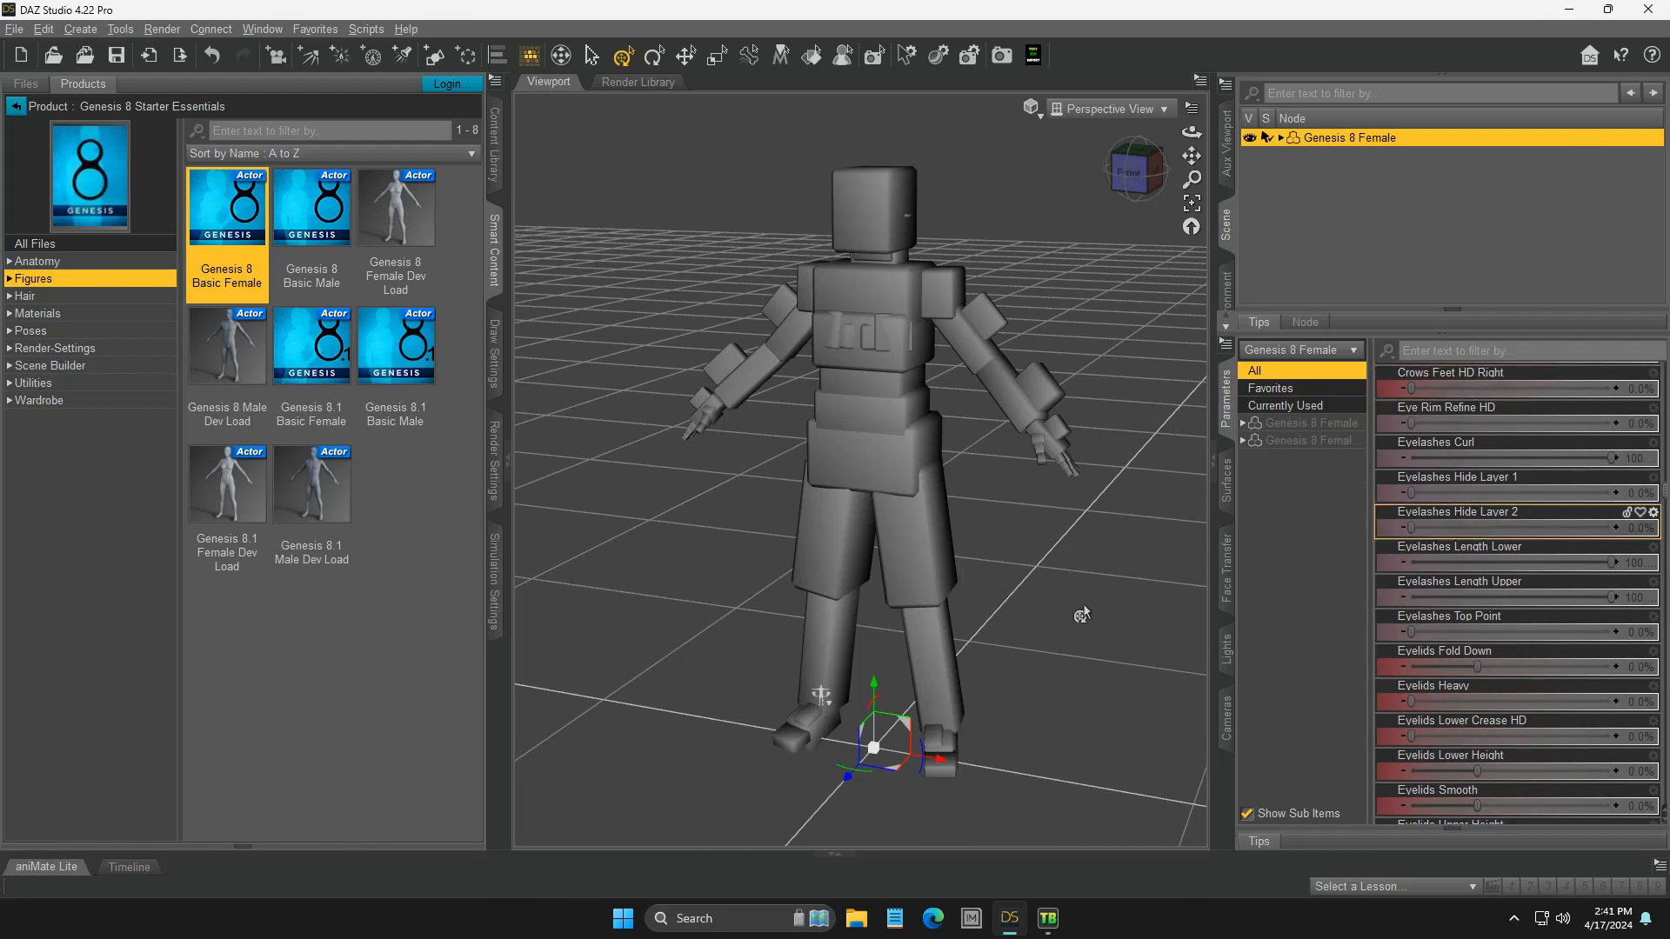
pyautogui.click(1048, 919)
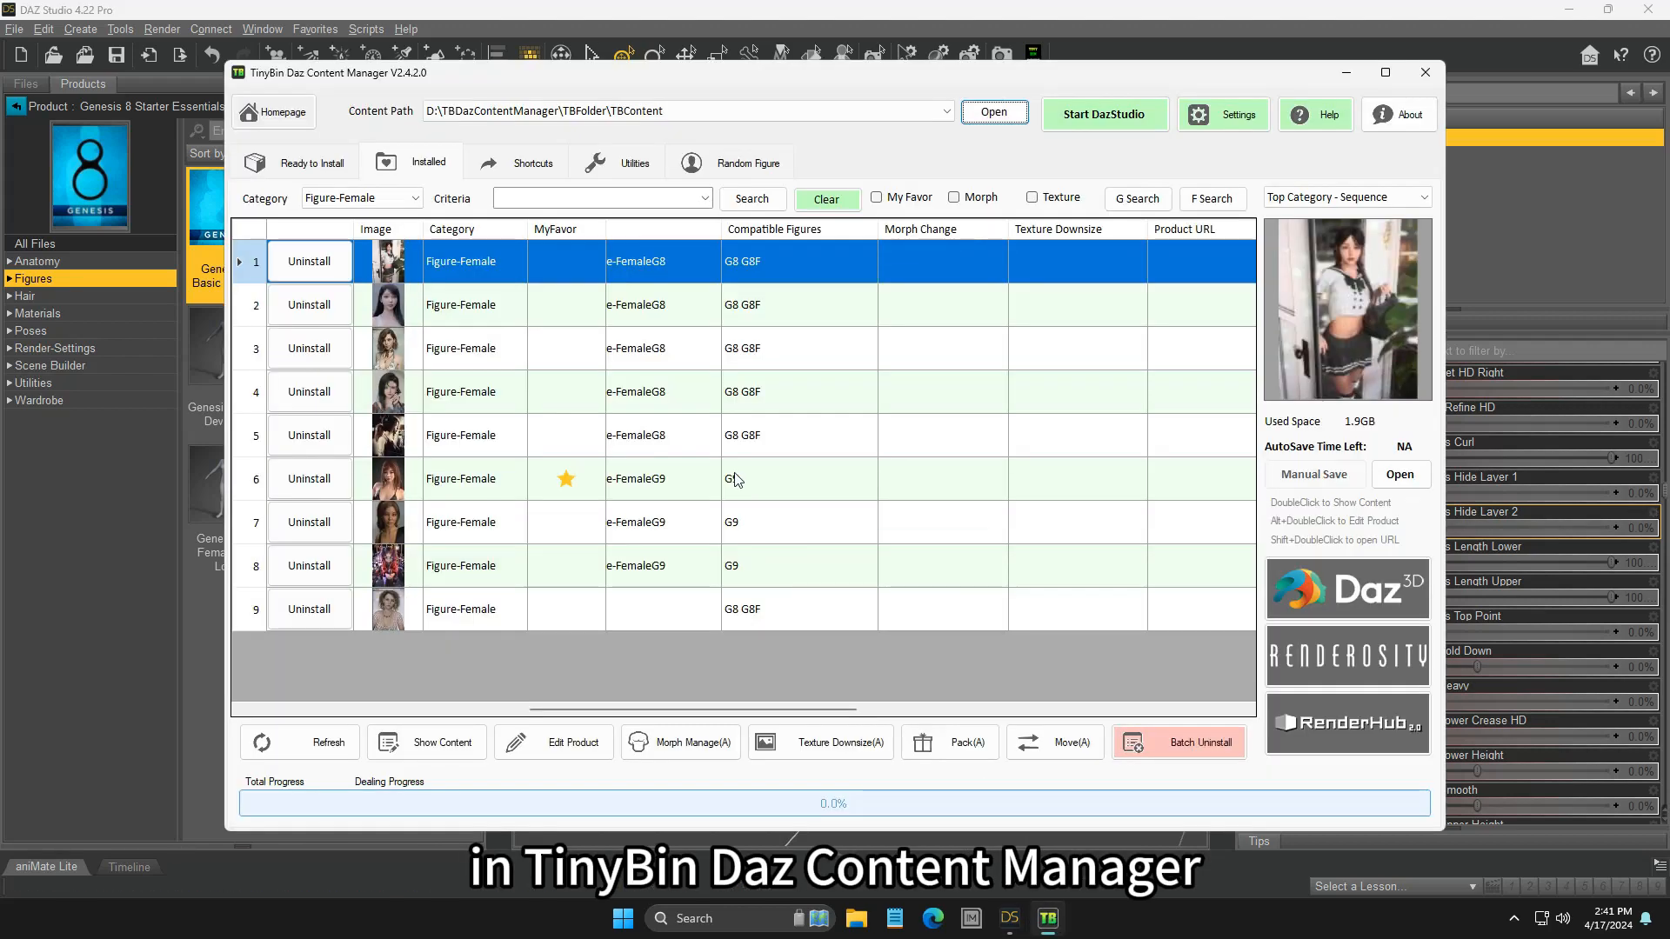
pyautogui.click(375, 198)
pyautogui.scroll(1, 365, 228)
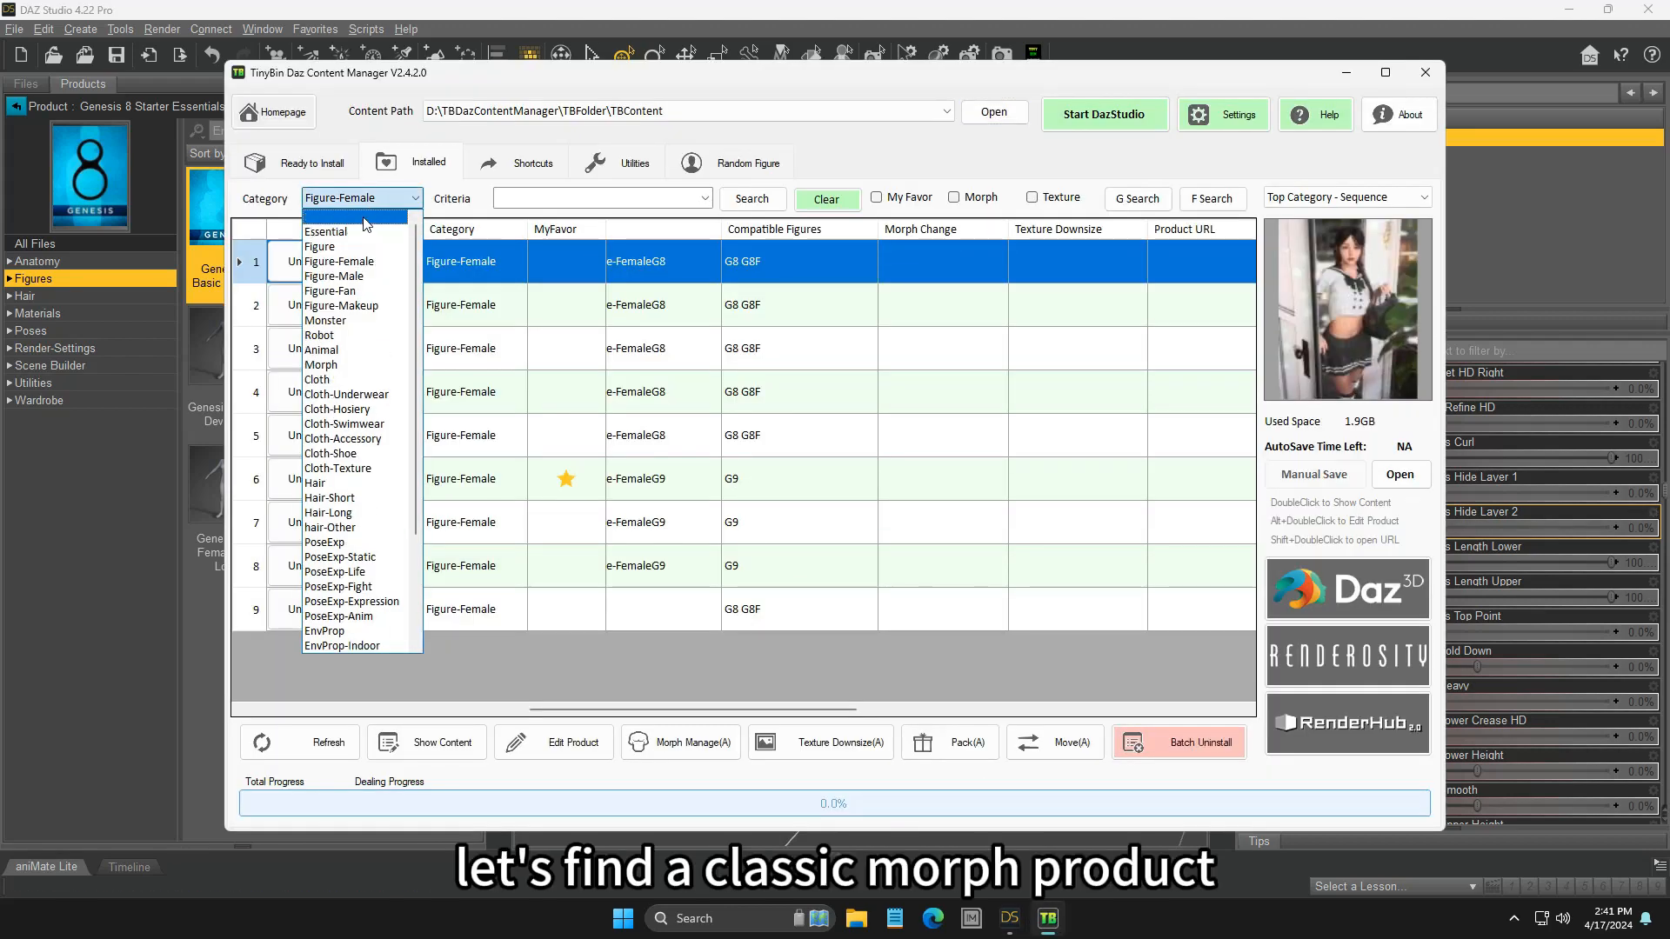
pyautogui.click(364, 217)
pyautogui.click(690, 111)
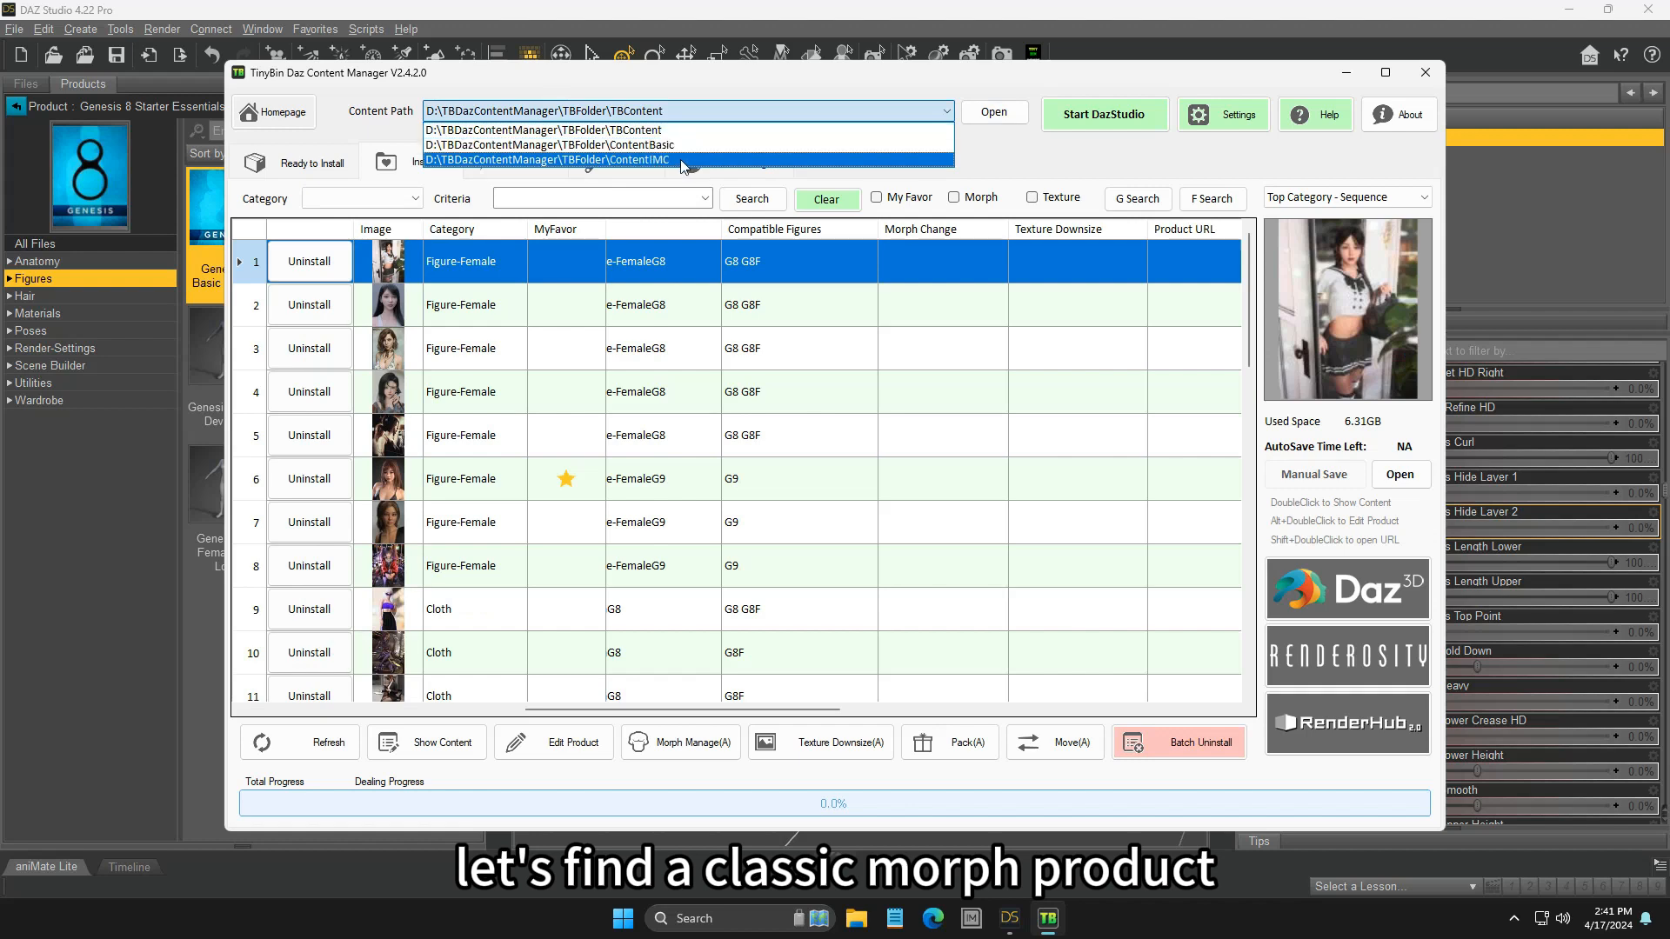
pyautogui.click(680, 157)
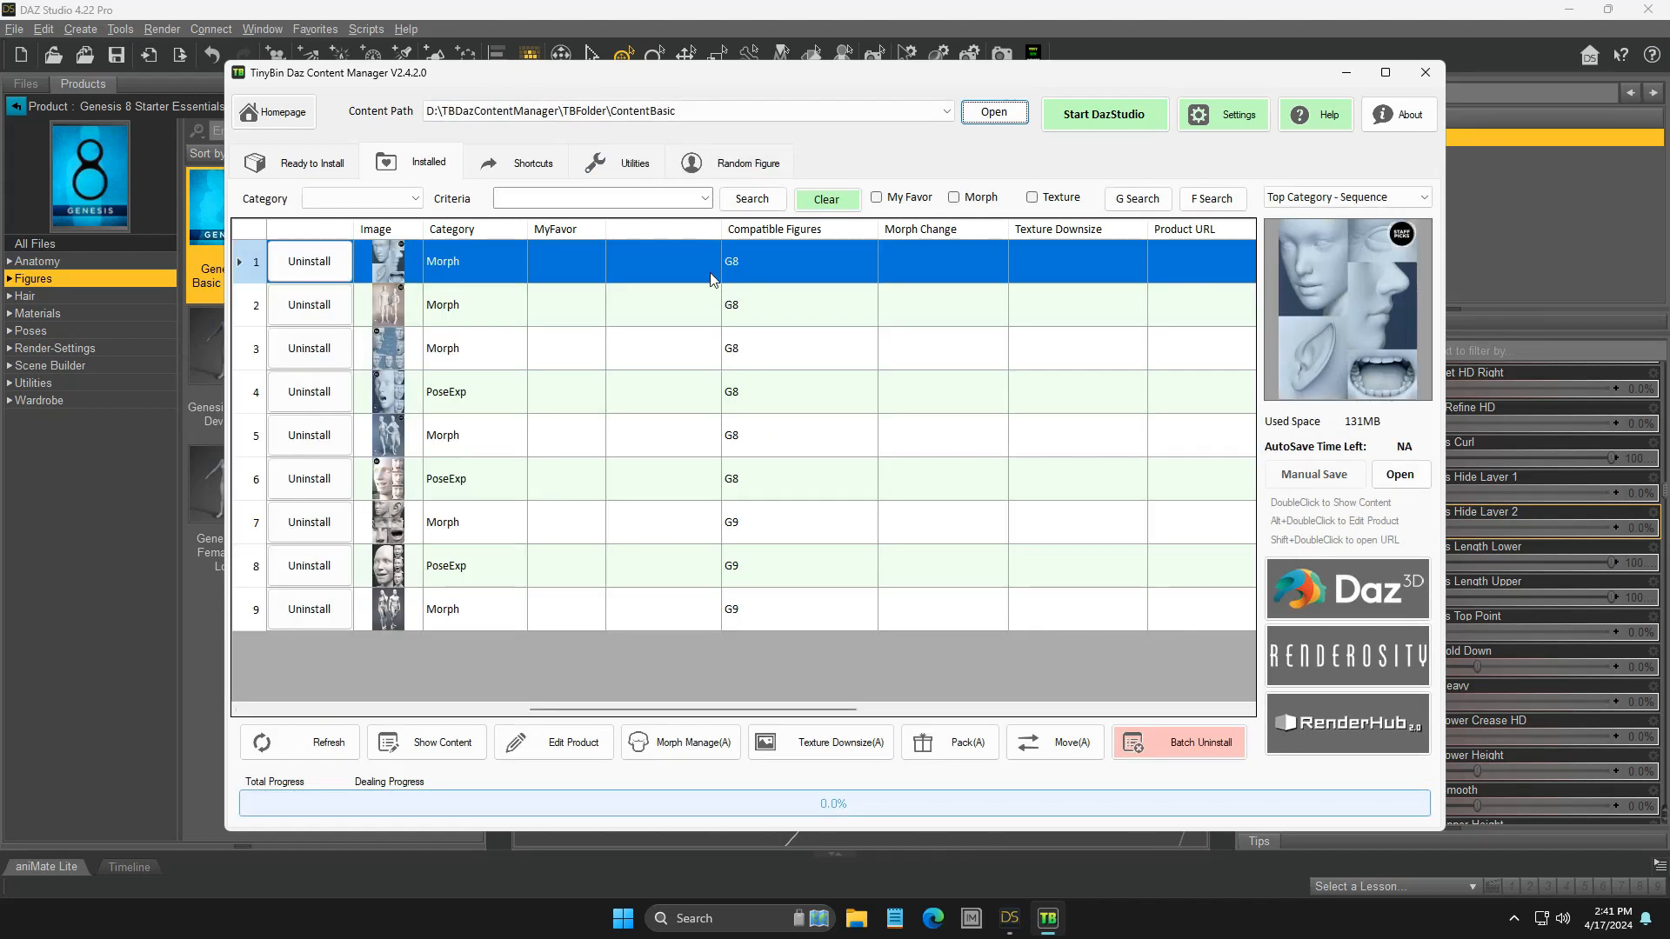
# - Open morph management for the Genesis 8 Female Head Morphs product and search its morphs for "eye"
pyautogui.moveTo(696, 709); pyautogui.dragTo(411, 708)
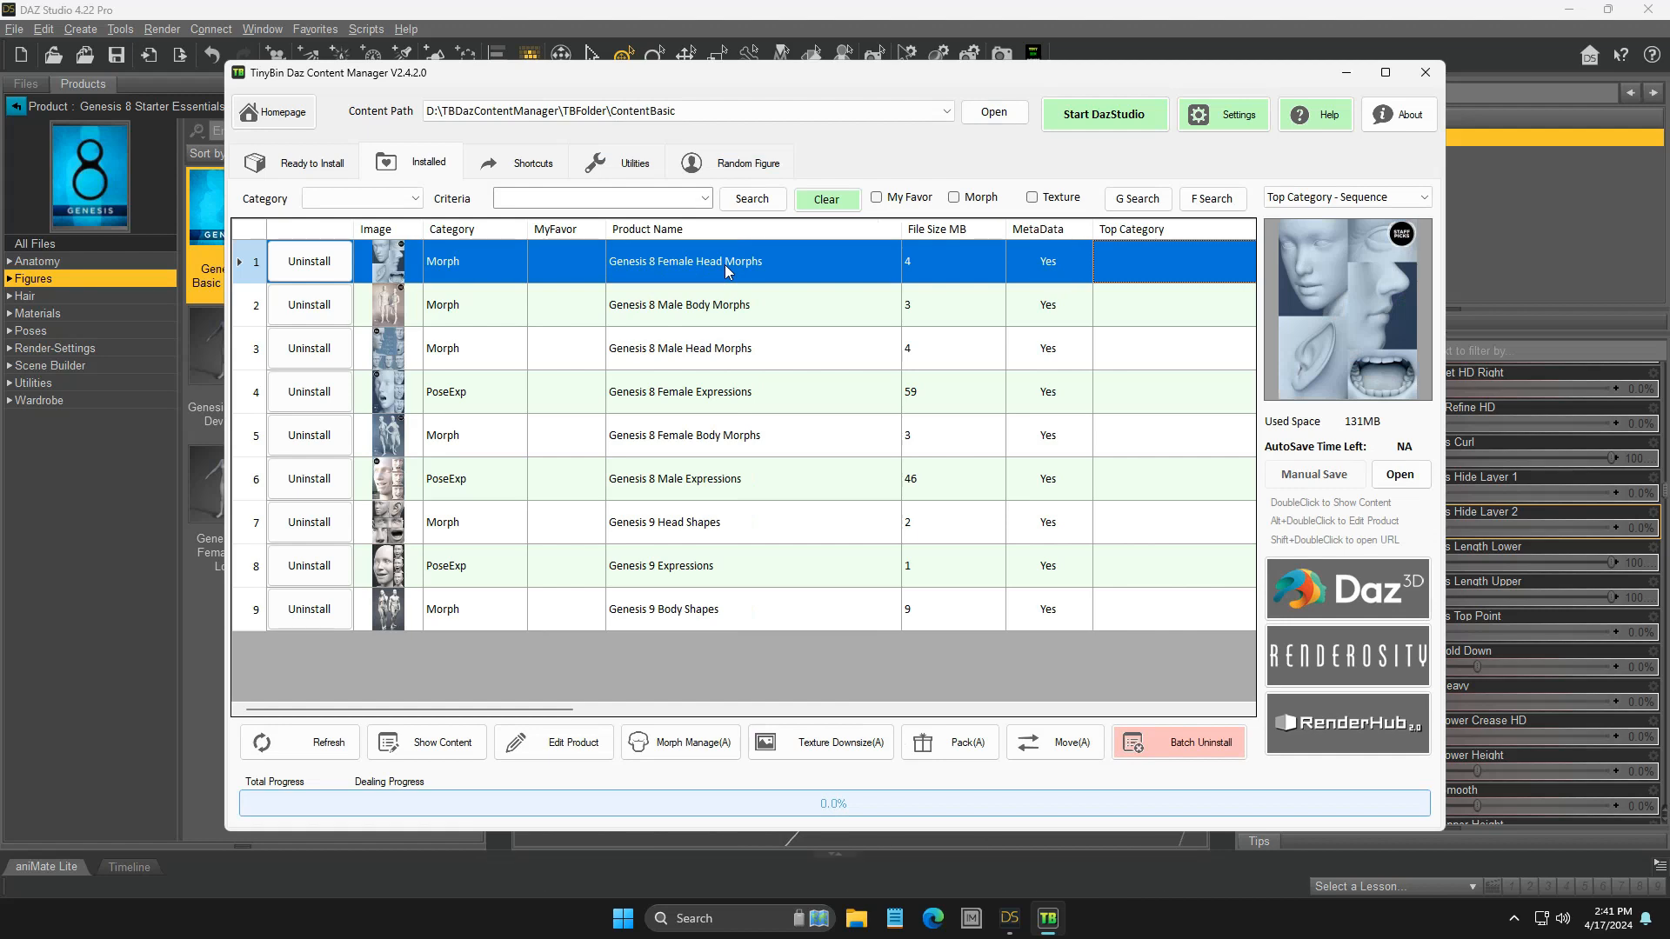
pyautogui.click(694, 743)
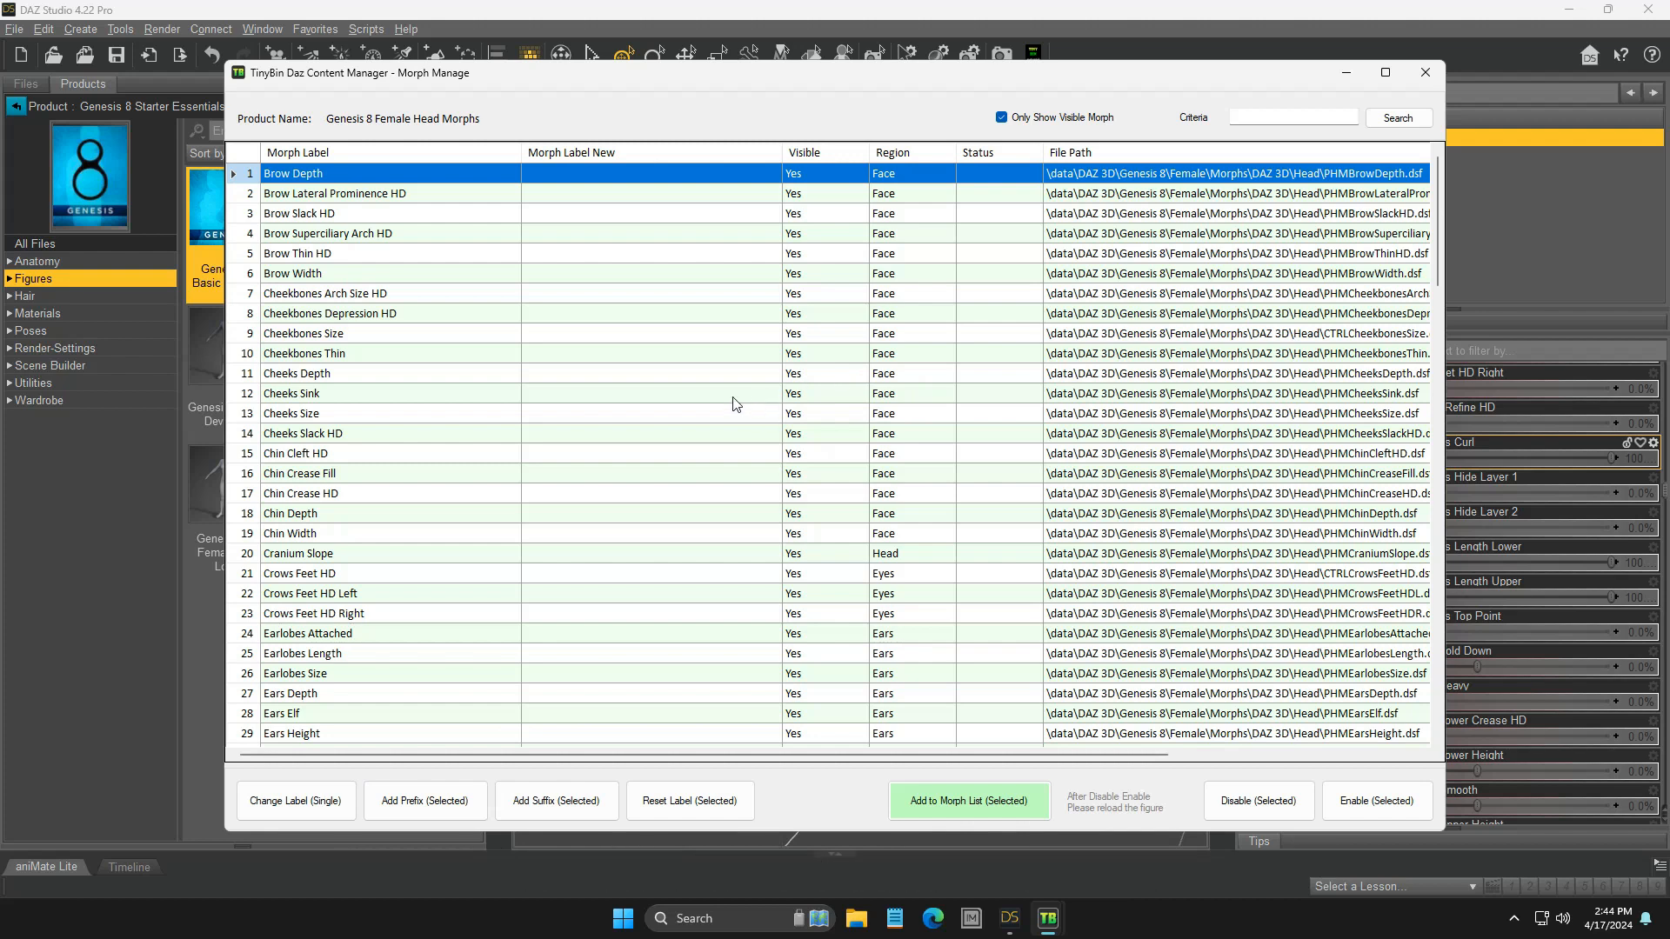
pyautogui.click(1299, 119)
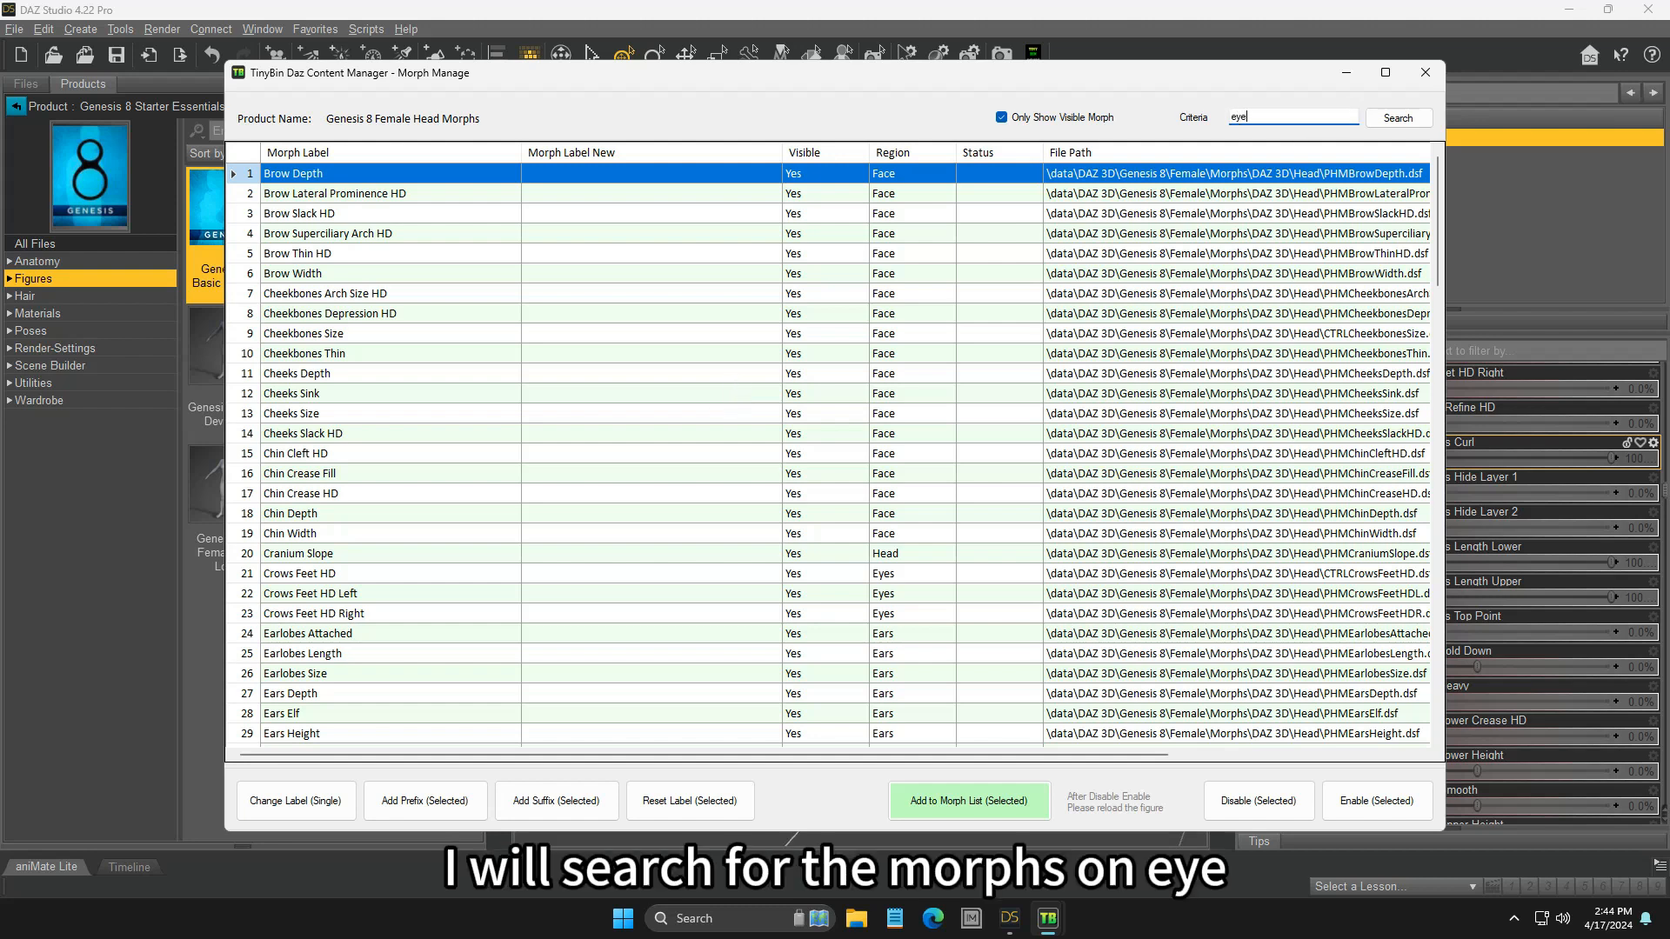
pyautogui.press('Return')
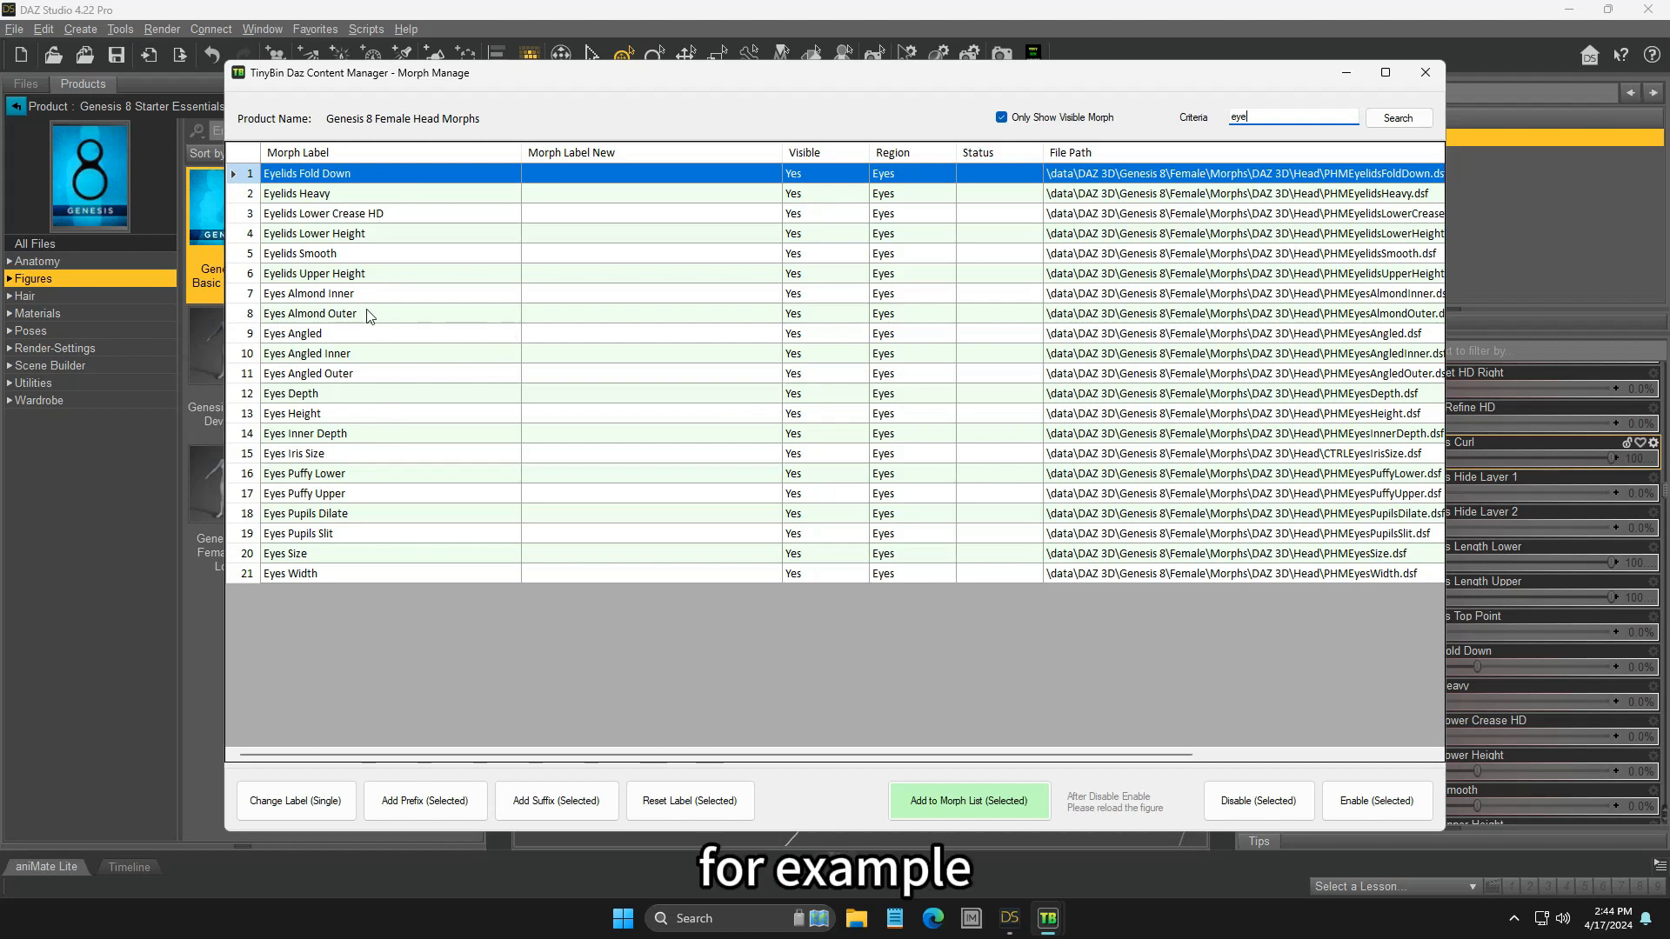
# - Add the prefix "TinyBin" to the labels of the Eyes Angled, Eyes Depth and Eyes Height morphs
pyautogui.click(335, 336)
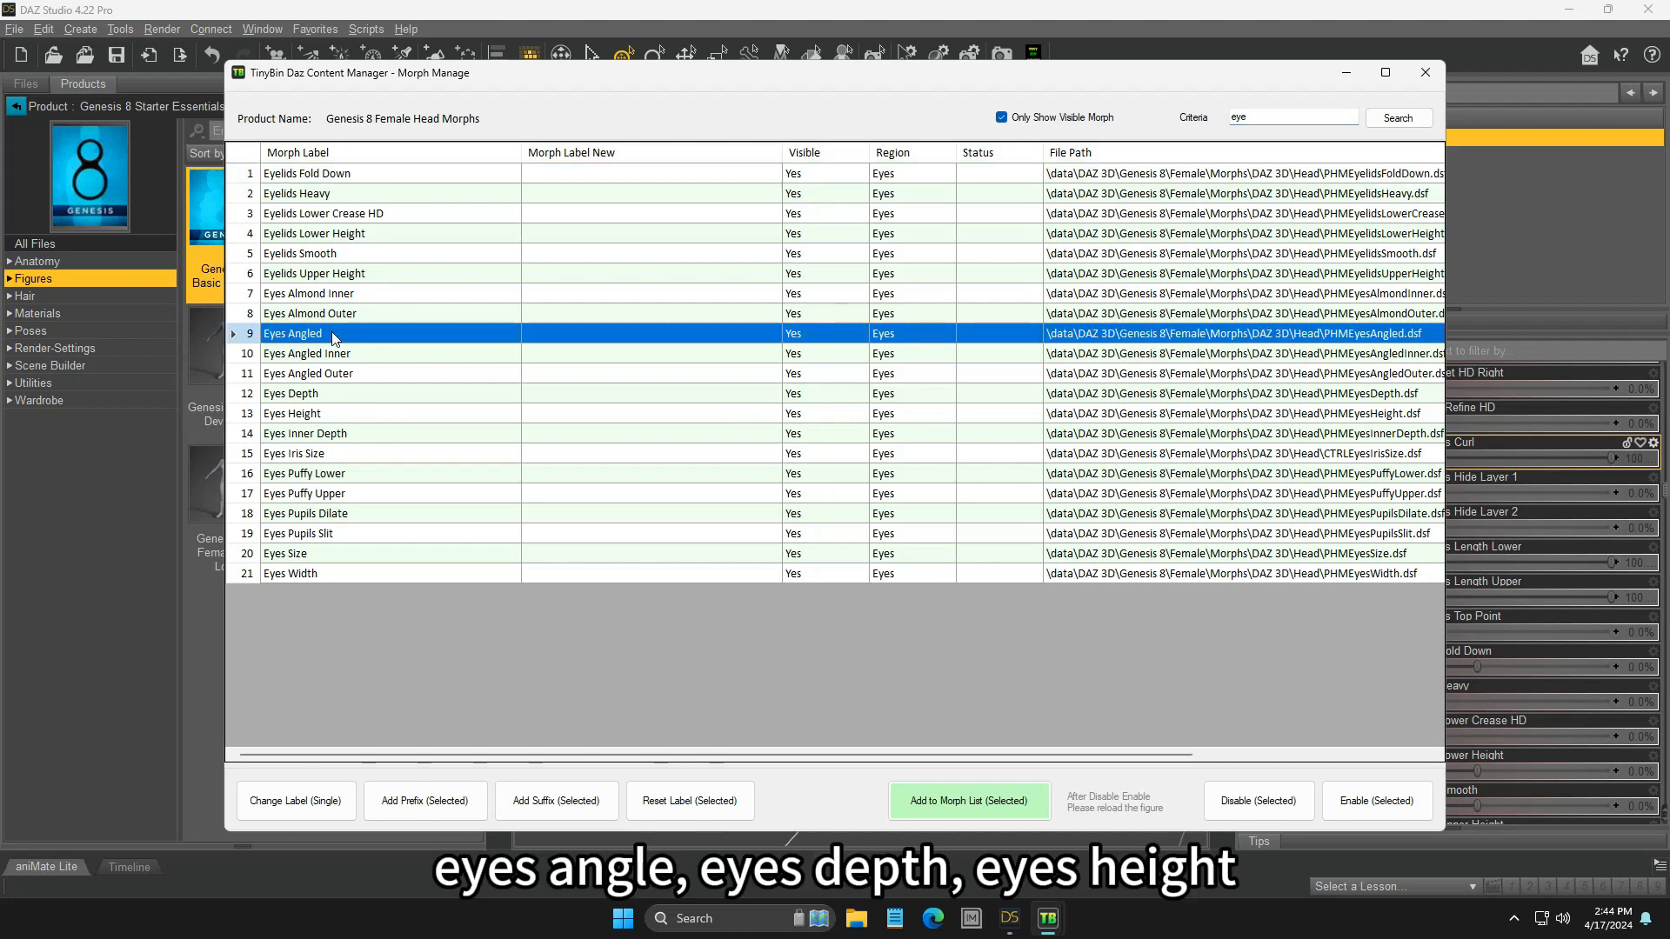
pyautogui.keyDown('ctrl'); pyautogui.click(343, 396); pyautogui.keyUp('ctrl')
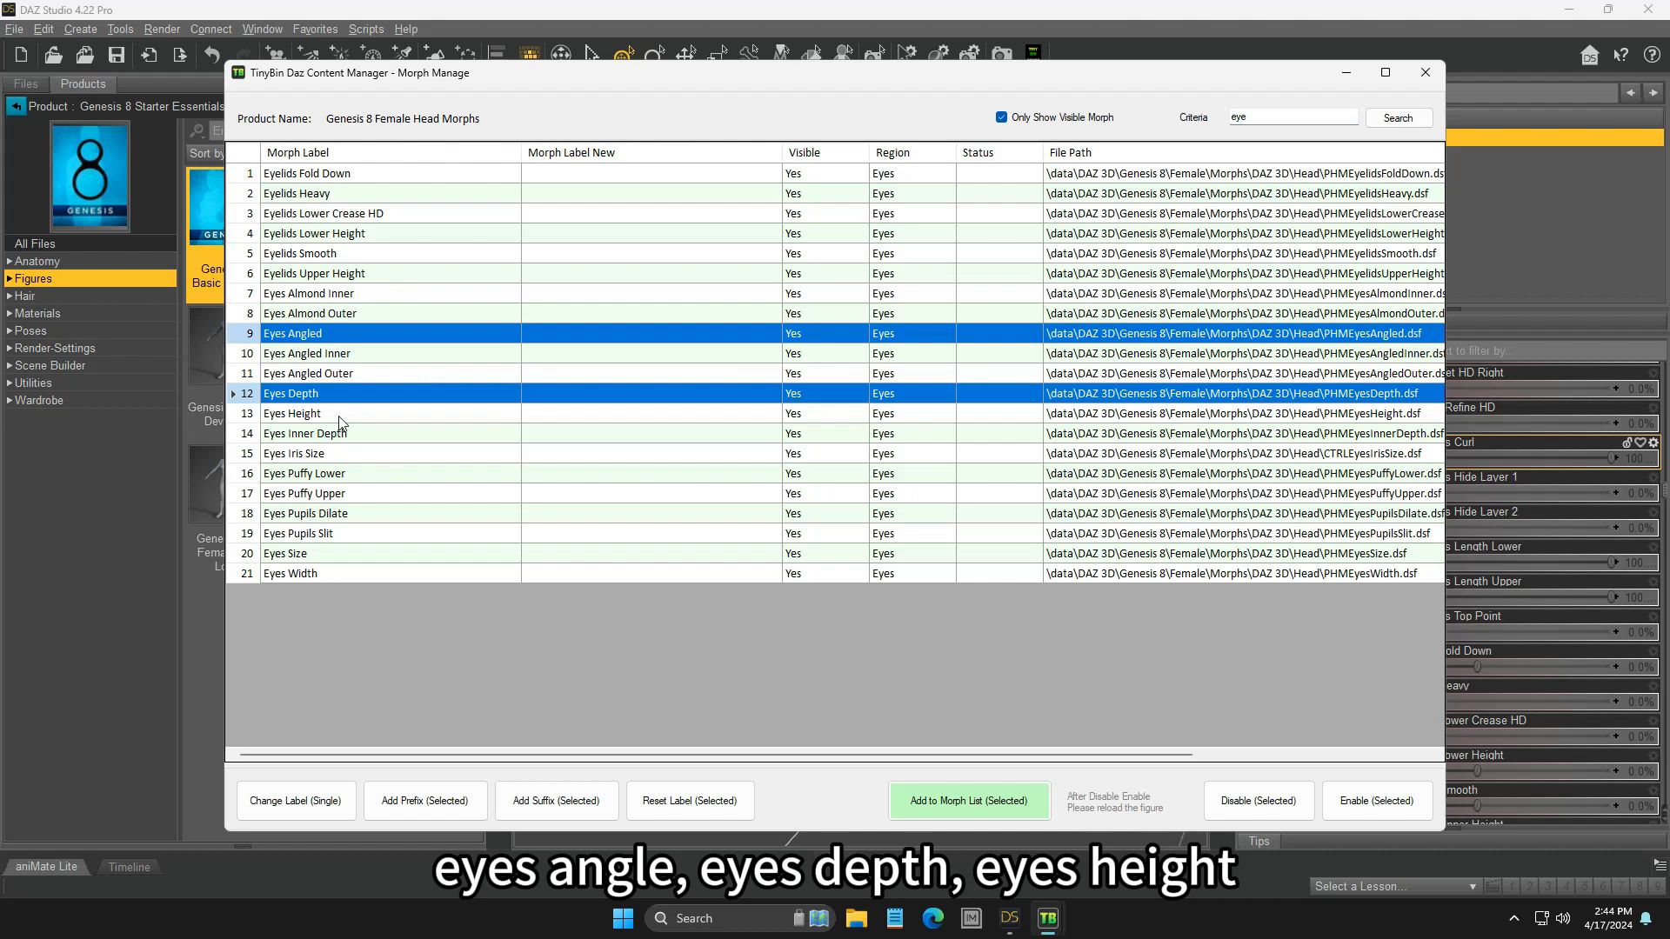
pyautogui.keyDown('ctrl'); pyautogui.click(339, 417); pyautogui.keyUp('ctrl')
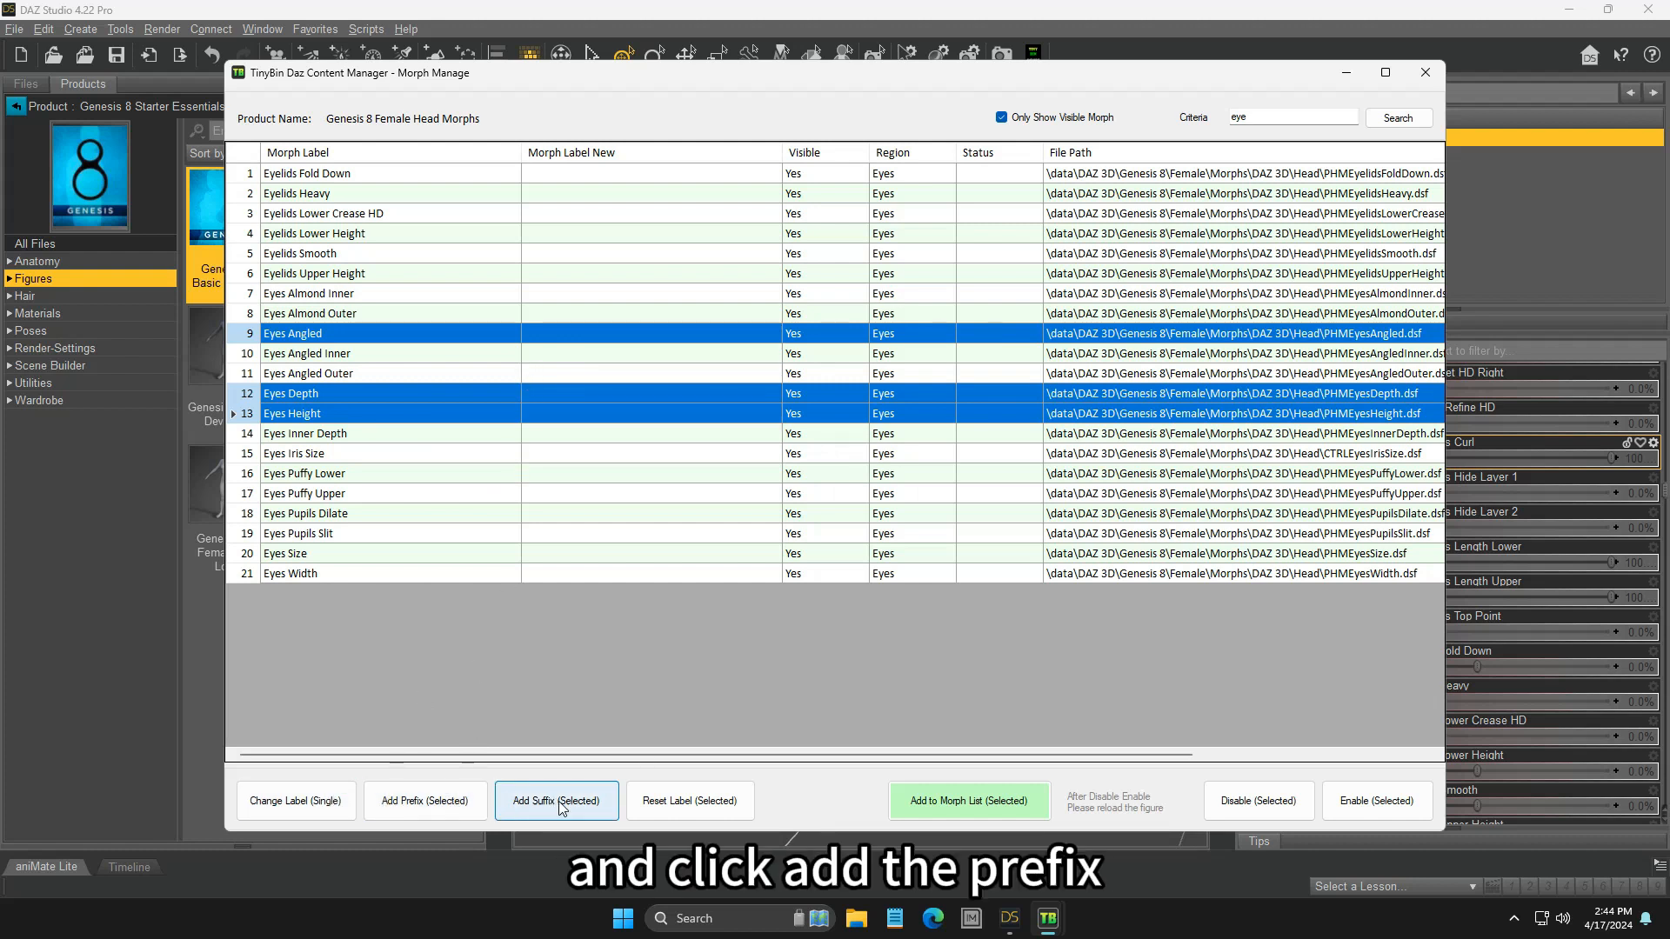
pyautogui.click(435, 818)
pyautogui.click(905, 518)
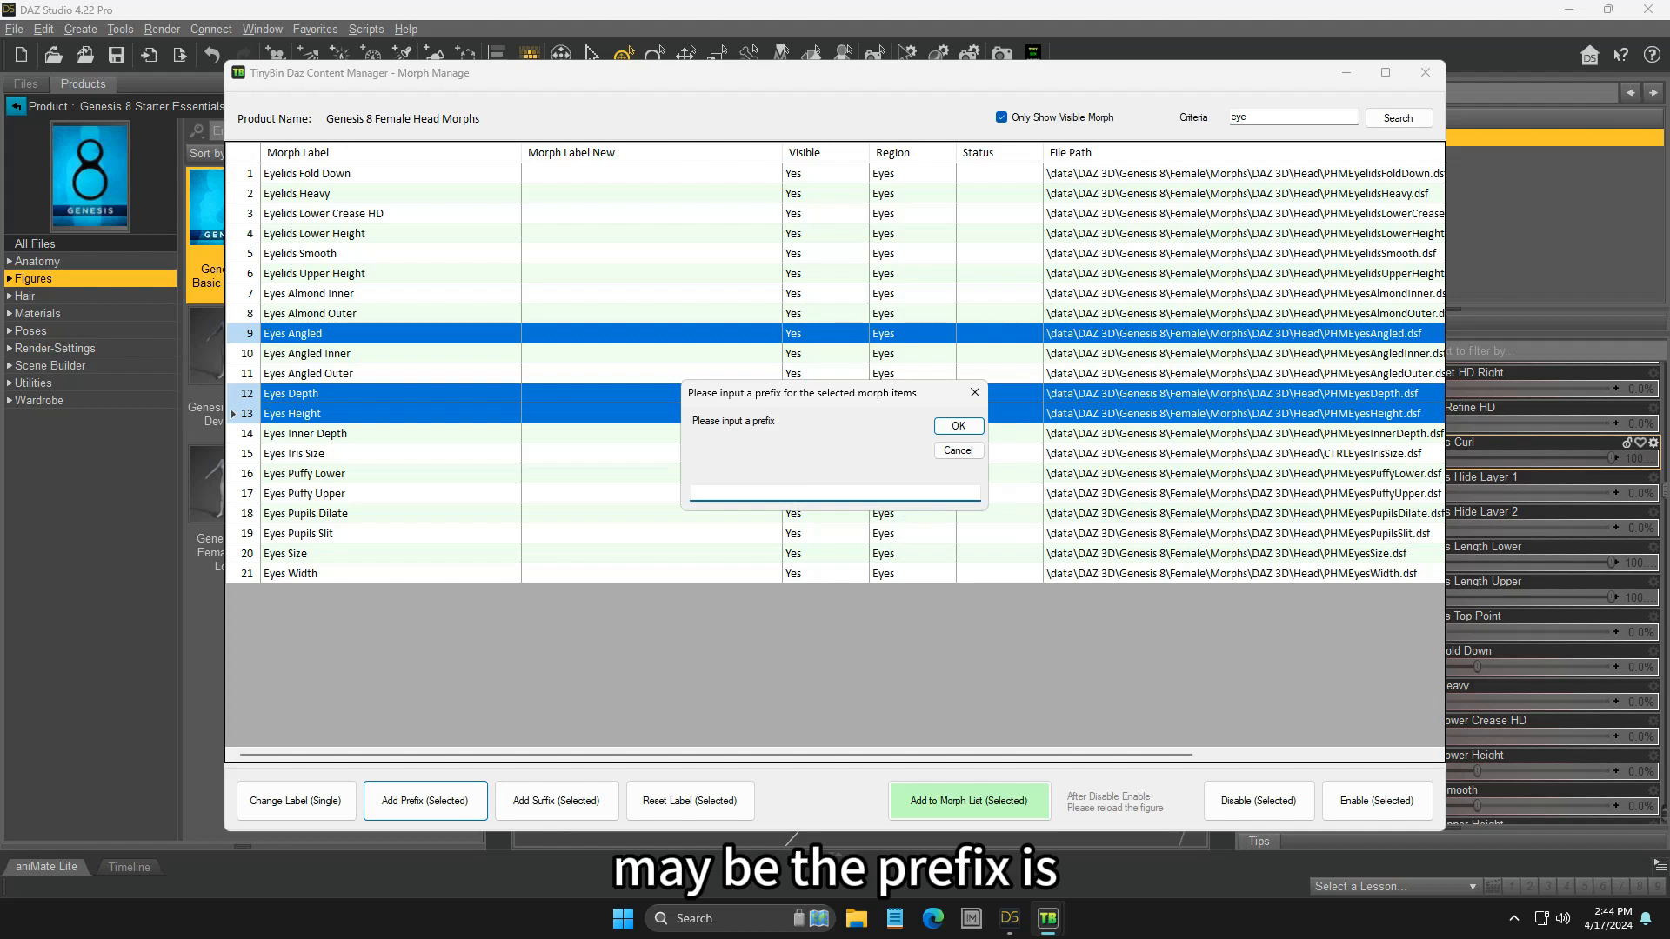
pyautogui.write('TinyB')
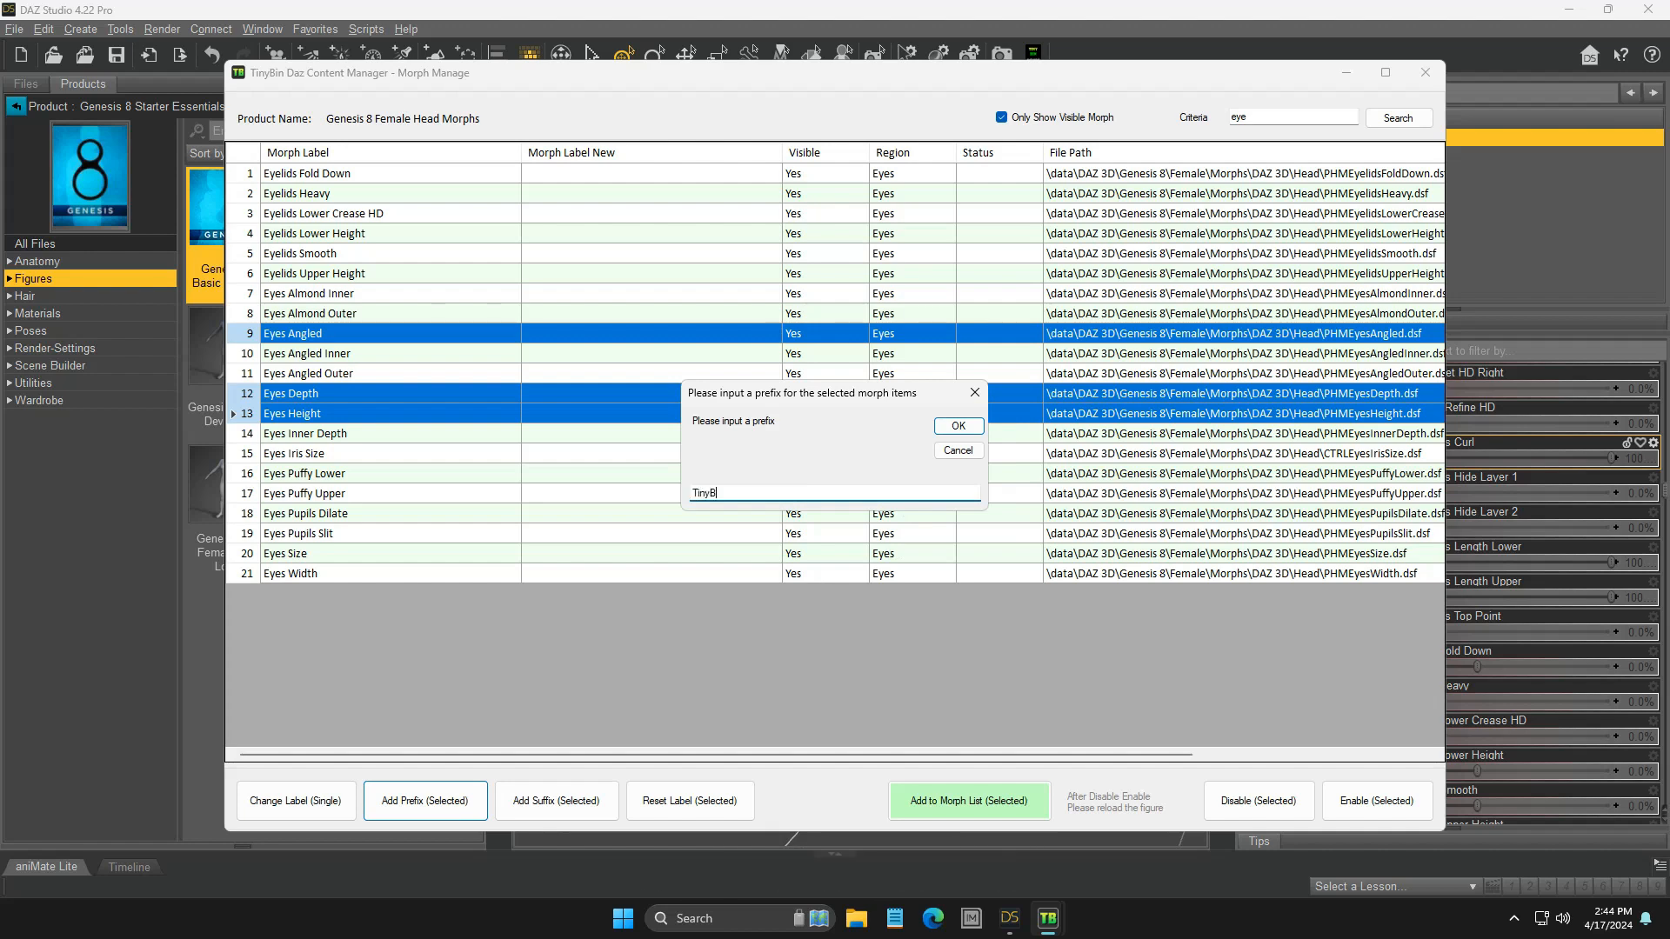
pyautogui.write('in')
pyautogui.click(958, 425)
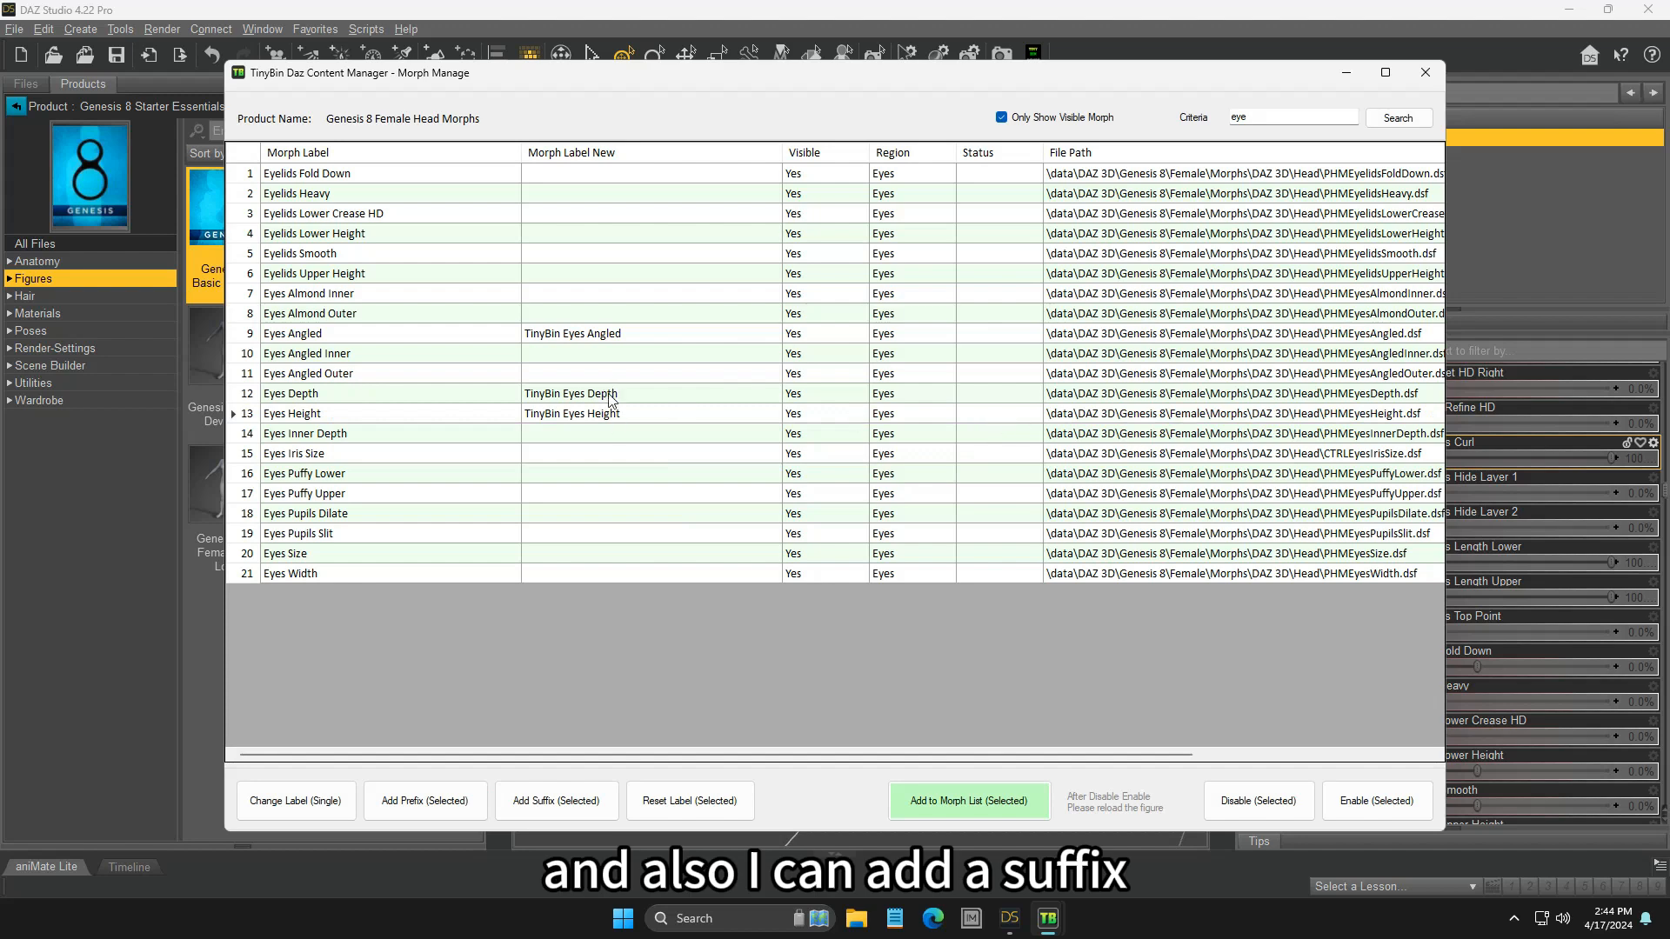
# - Add the suffix "(TBFAV)" to the Eyes Depth and Eyes Height morph labels and close morph management
pyautogui.moveTo(614, 393); pyautogui.dragTo(616, 420)
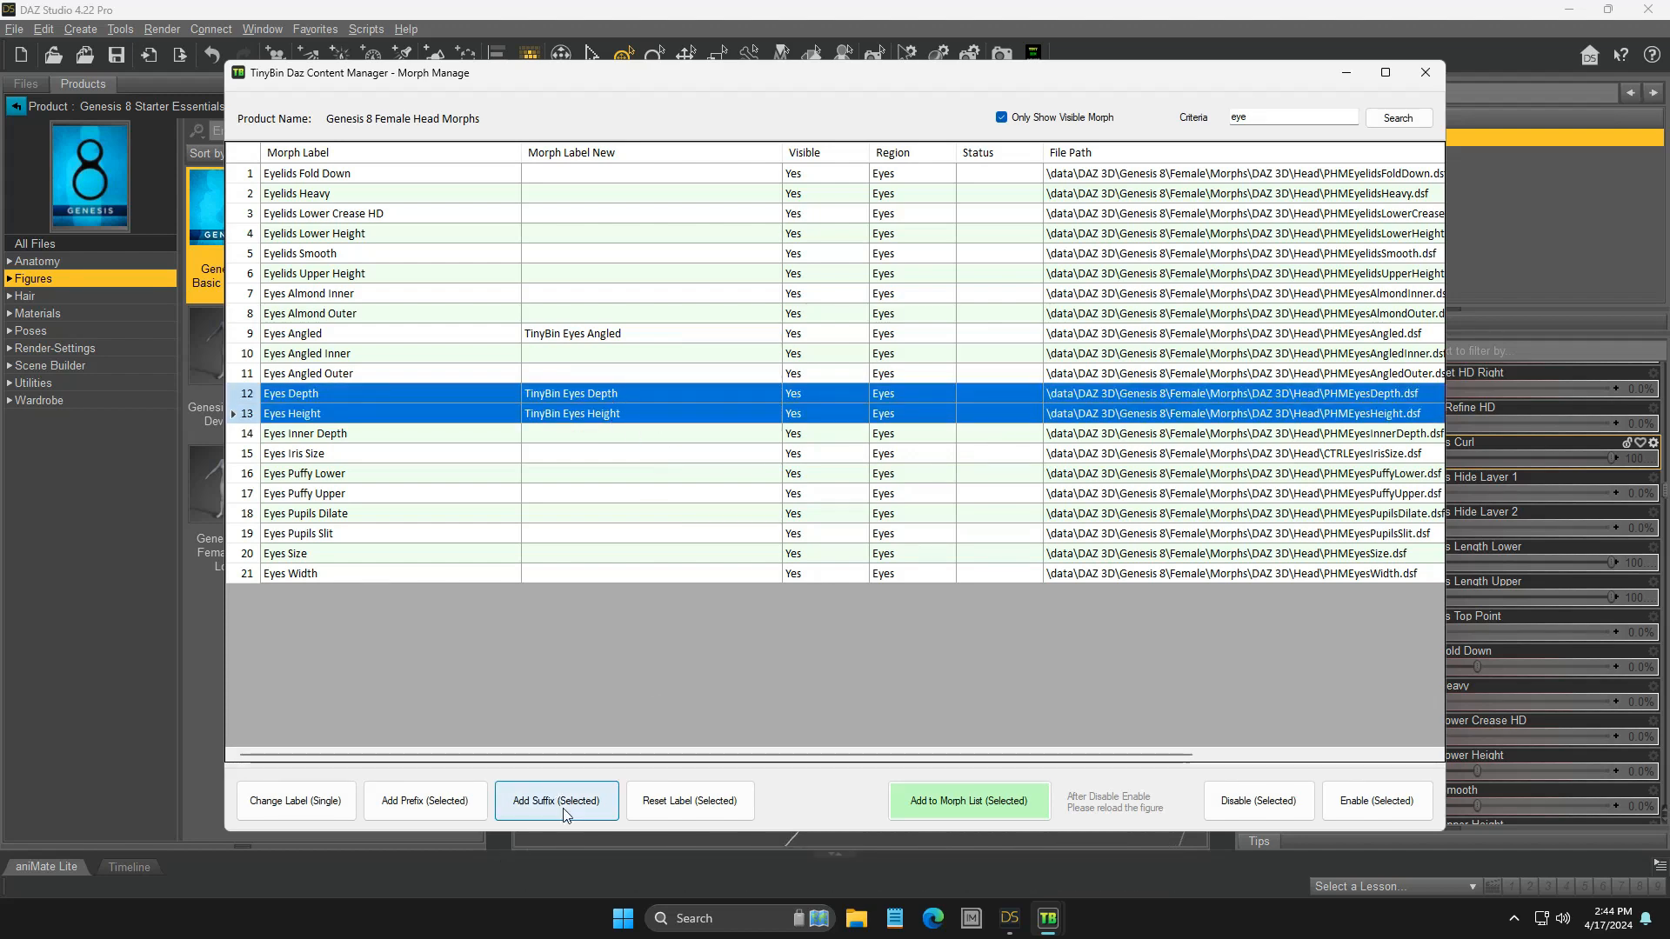
pyautogui.click(613, 793)
pyautogui.click(887, 519)
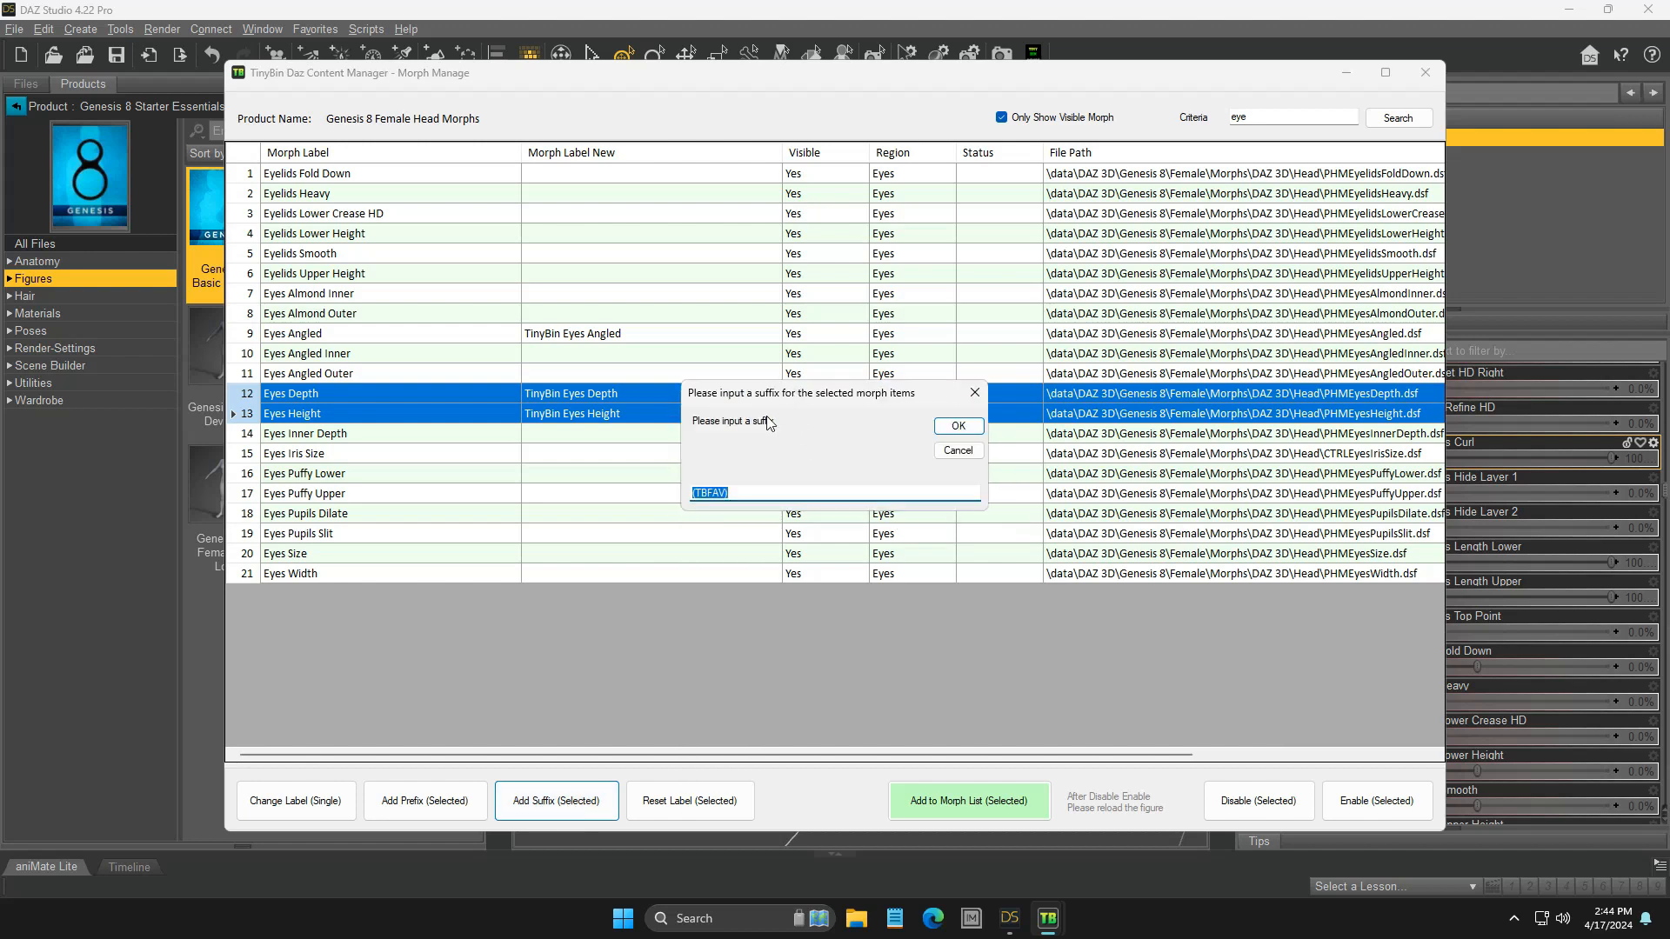
pyautogui.click(750, 492)
pyautogui.click(958, 426)
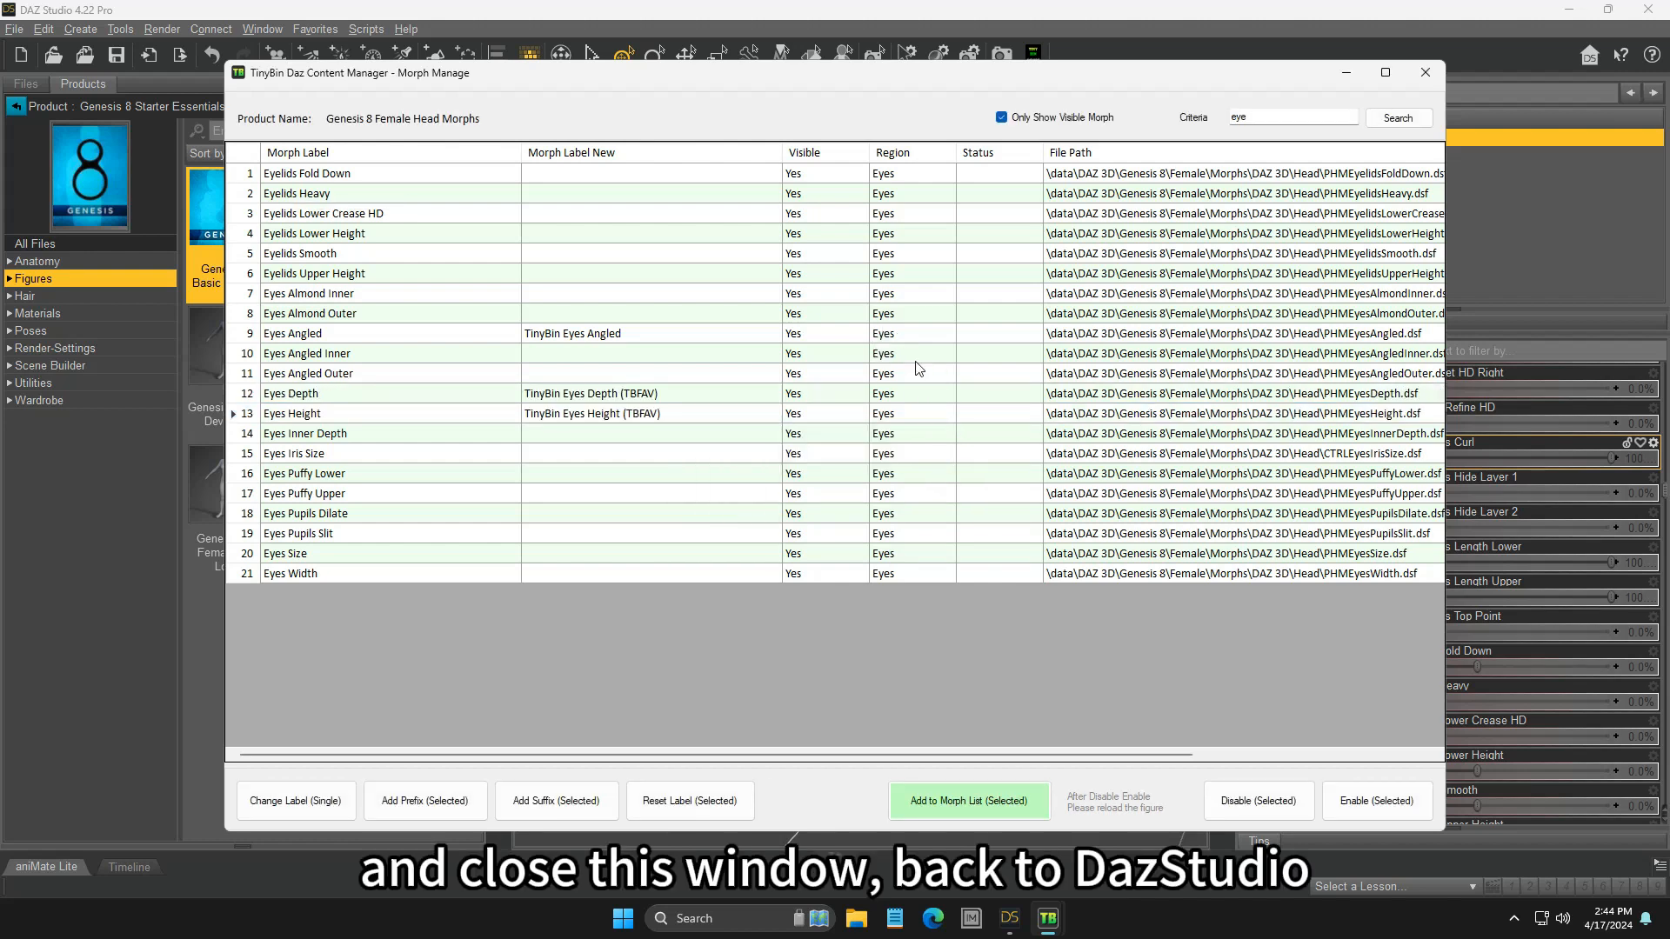
pyautogui.click(1425, 74)
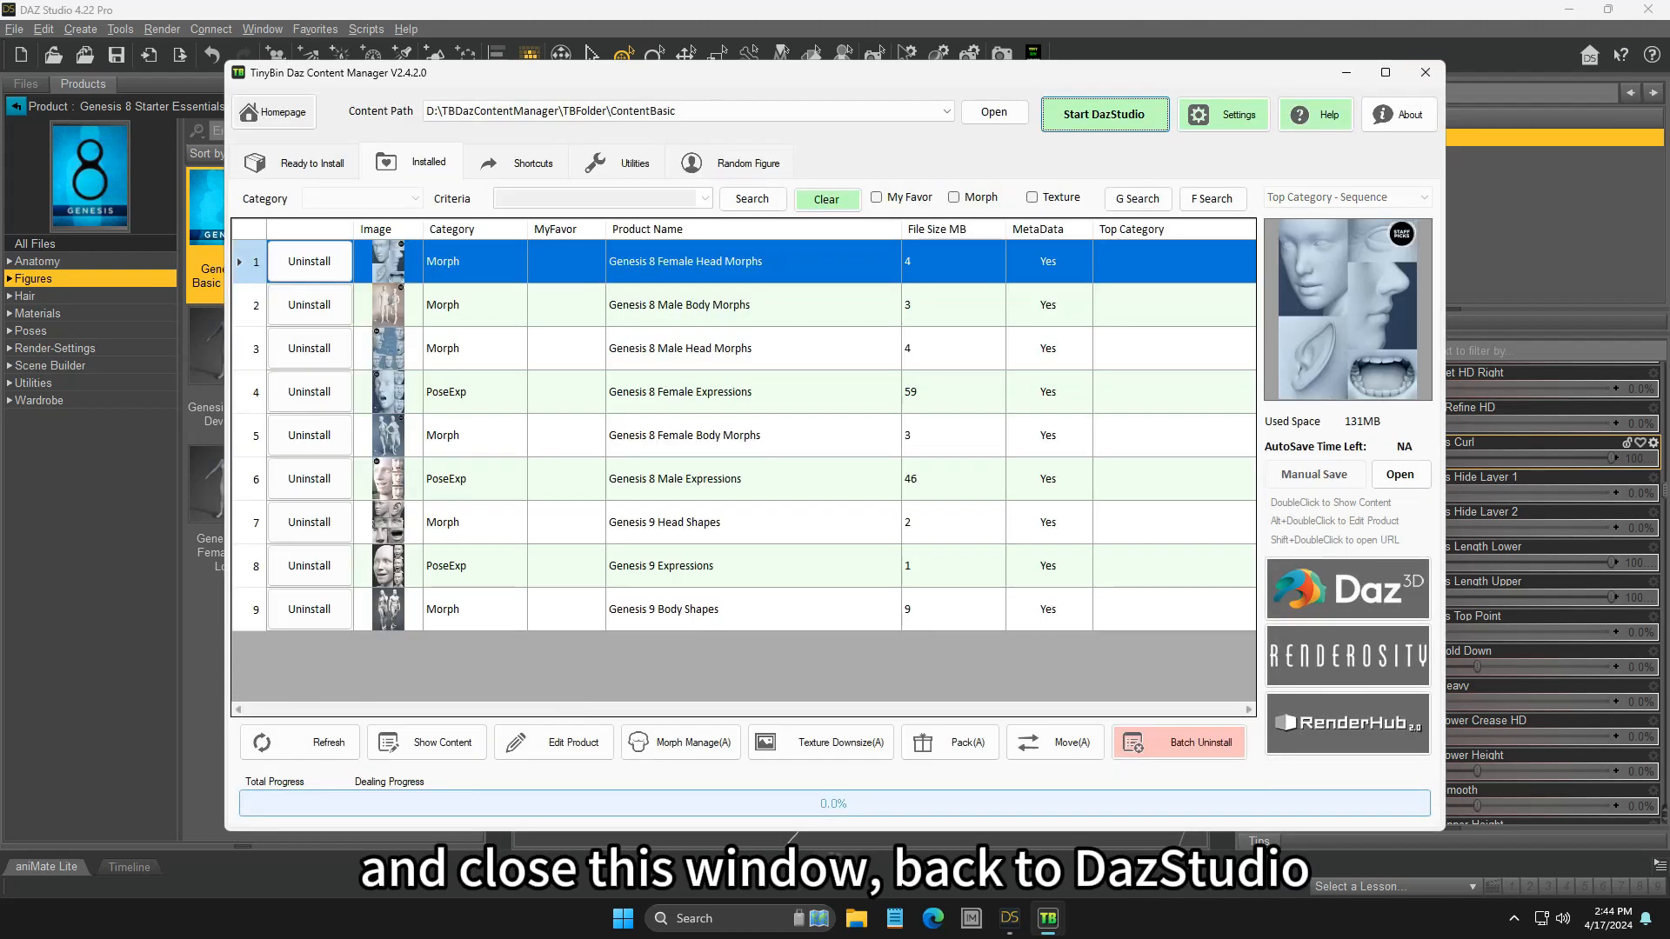
# - Switch to DAZ Studio, delete the Genesis 8 Female figure and load Genesis 8 Basic Female again
pyautogui.click(1491, 170)
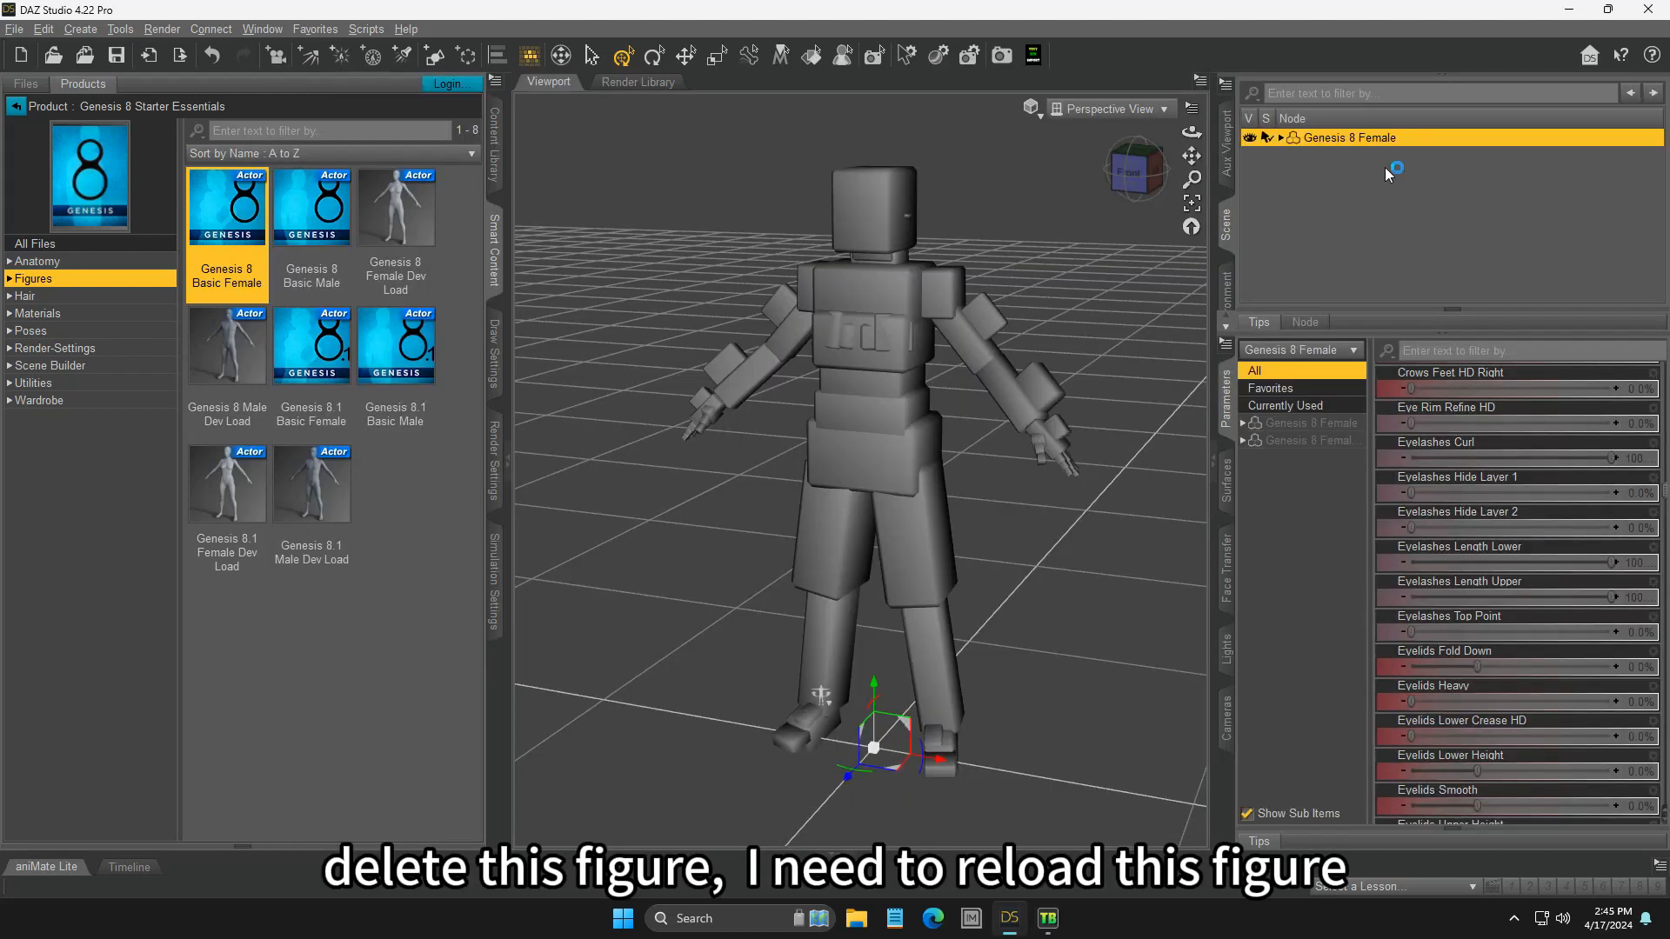
pyautogui.press('Delete')
pyautogui.doubleClick(235, 246)
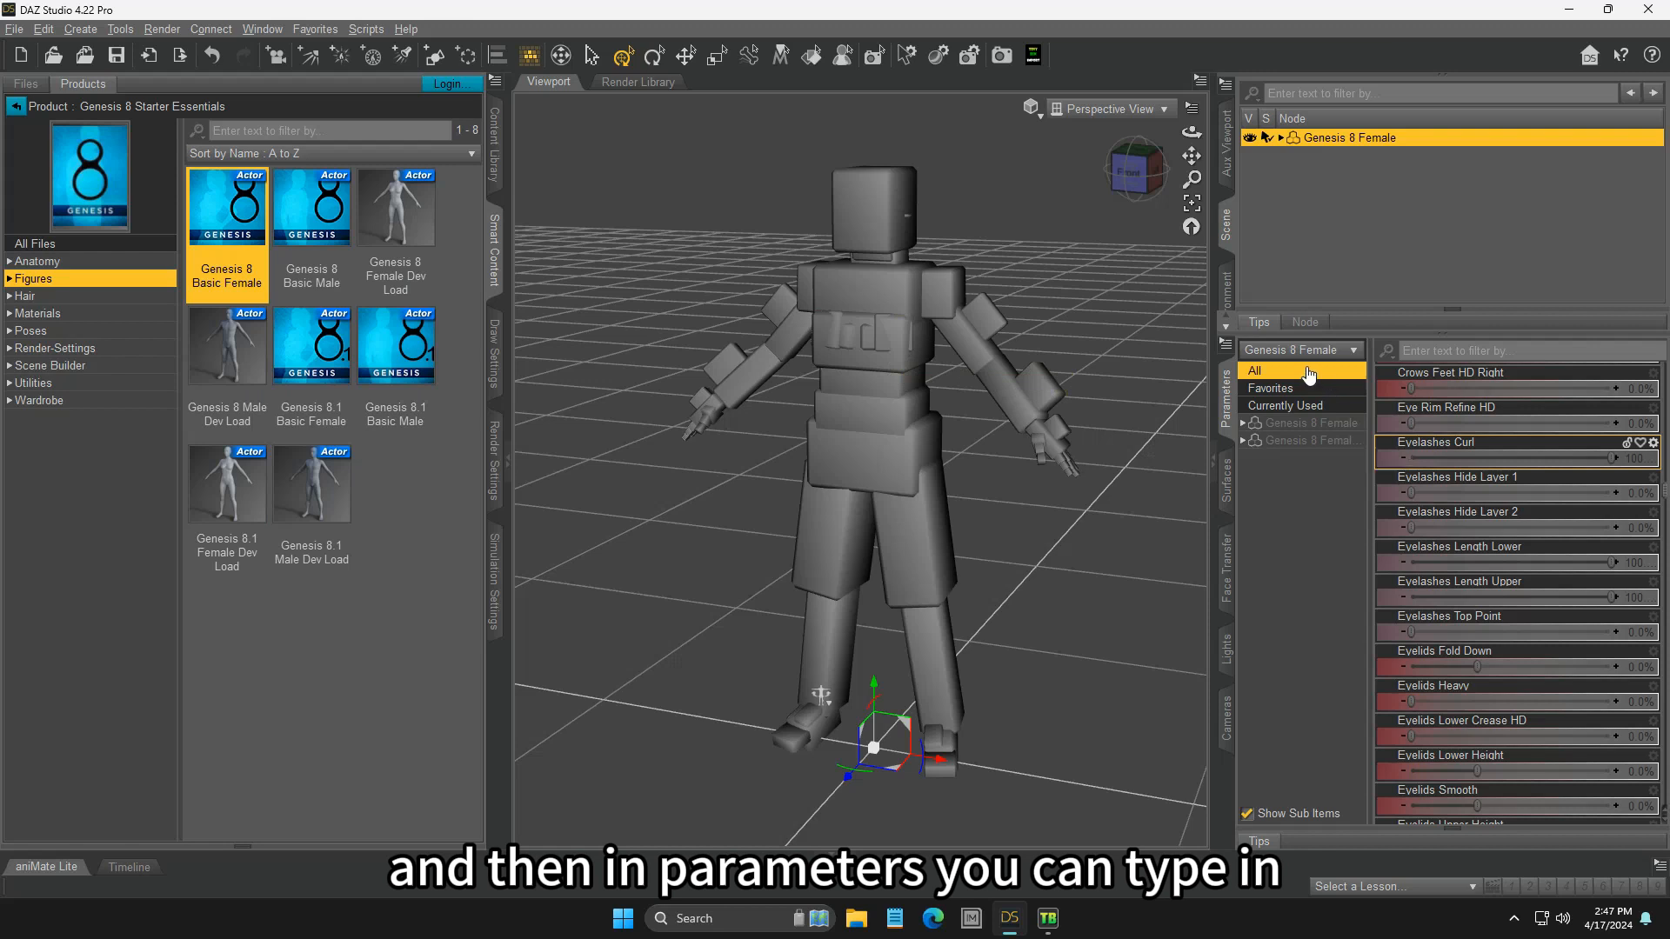
# - Filter the figure's parameters by "TinyBin" and by "TBFAV" to check the relabelled morphs, and clear the filter
pyautogui.click(1403, 350)
pyautogui.write('TinyBin')
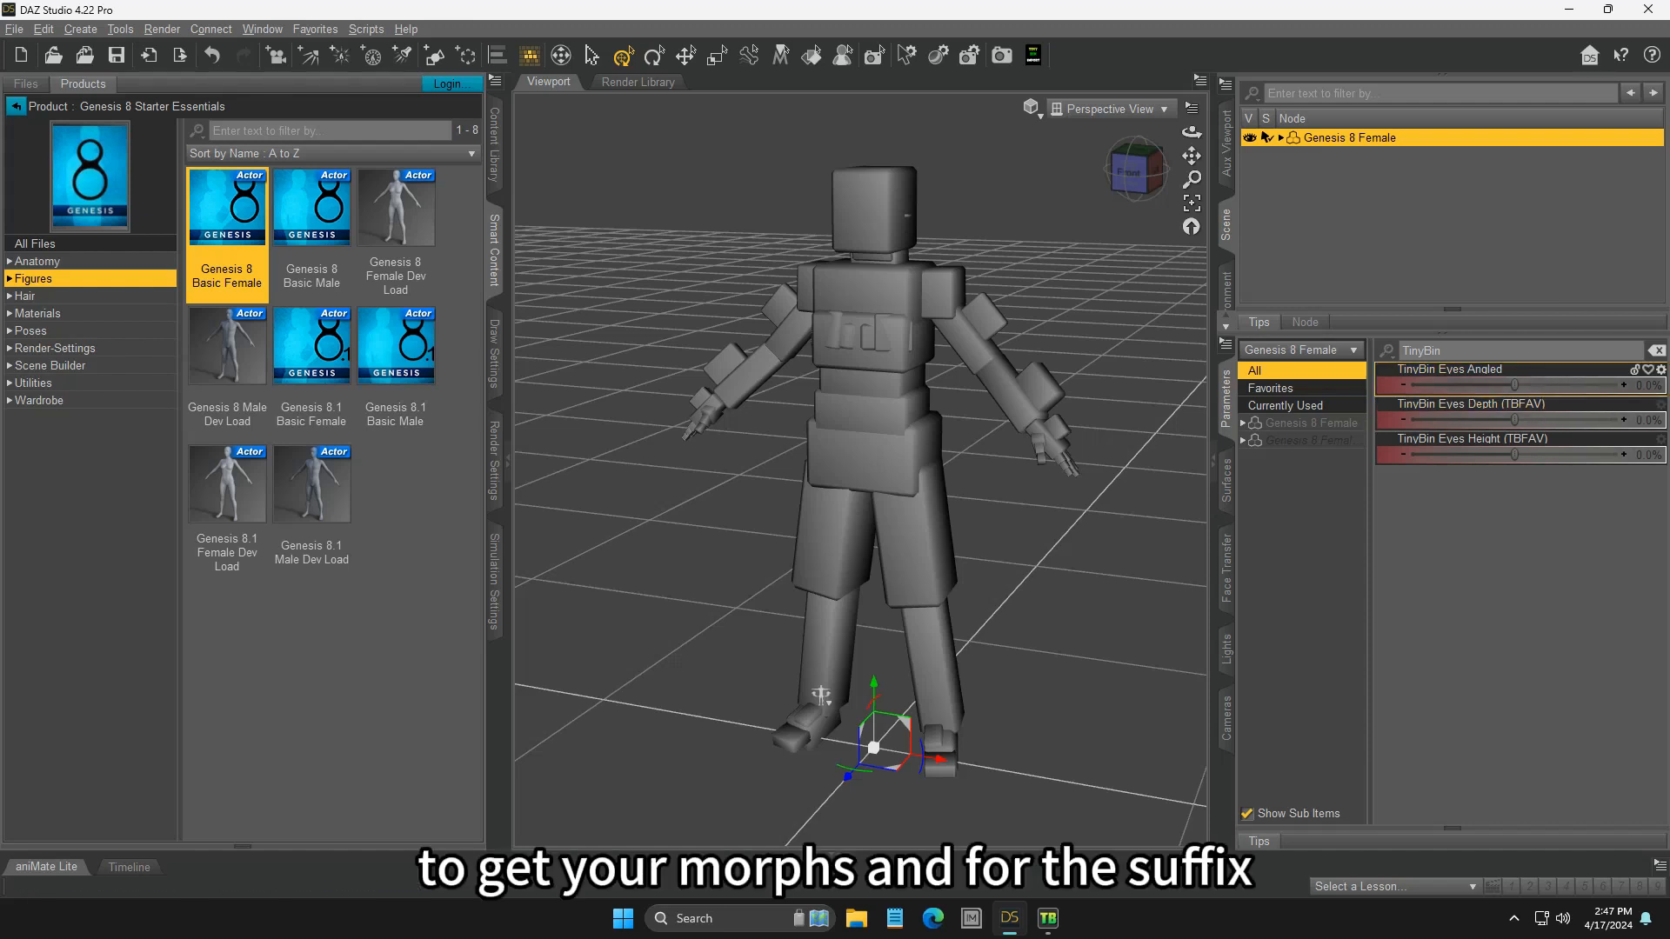
pyautogui.doubleClick(1402, 348)
pyautogui.write('TBFAV')
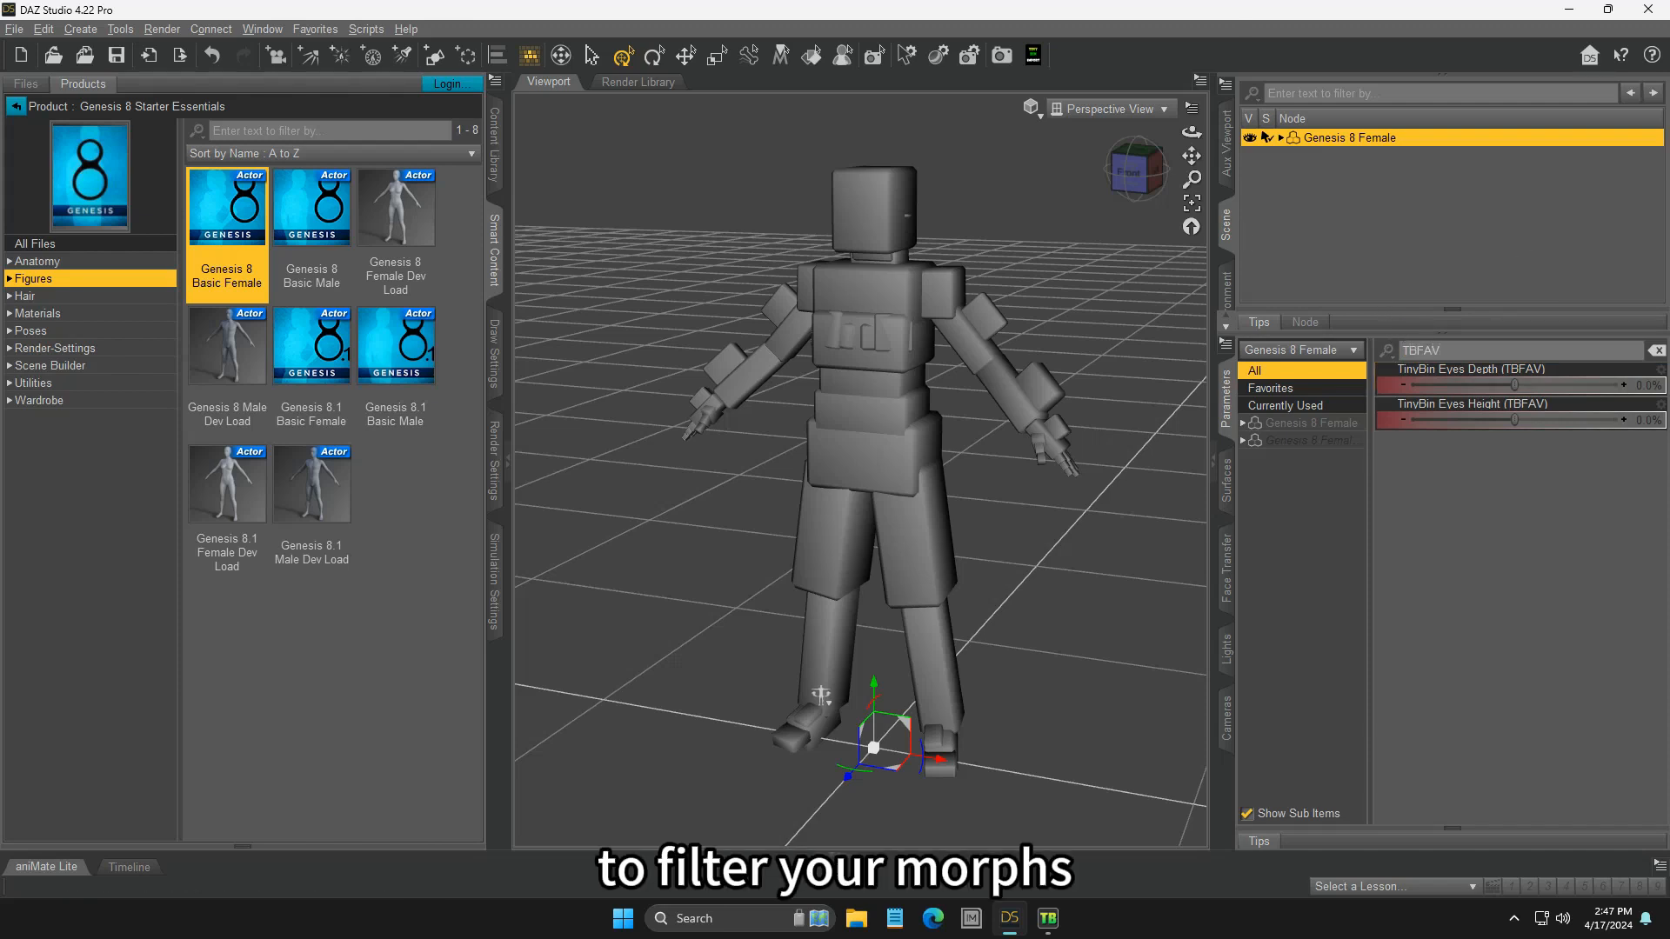
pyautogui.moveTo(1442, 351); pyautogui.dragTo(1380, 351)
pyautogui.press('BackSpace')
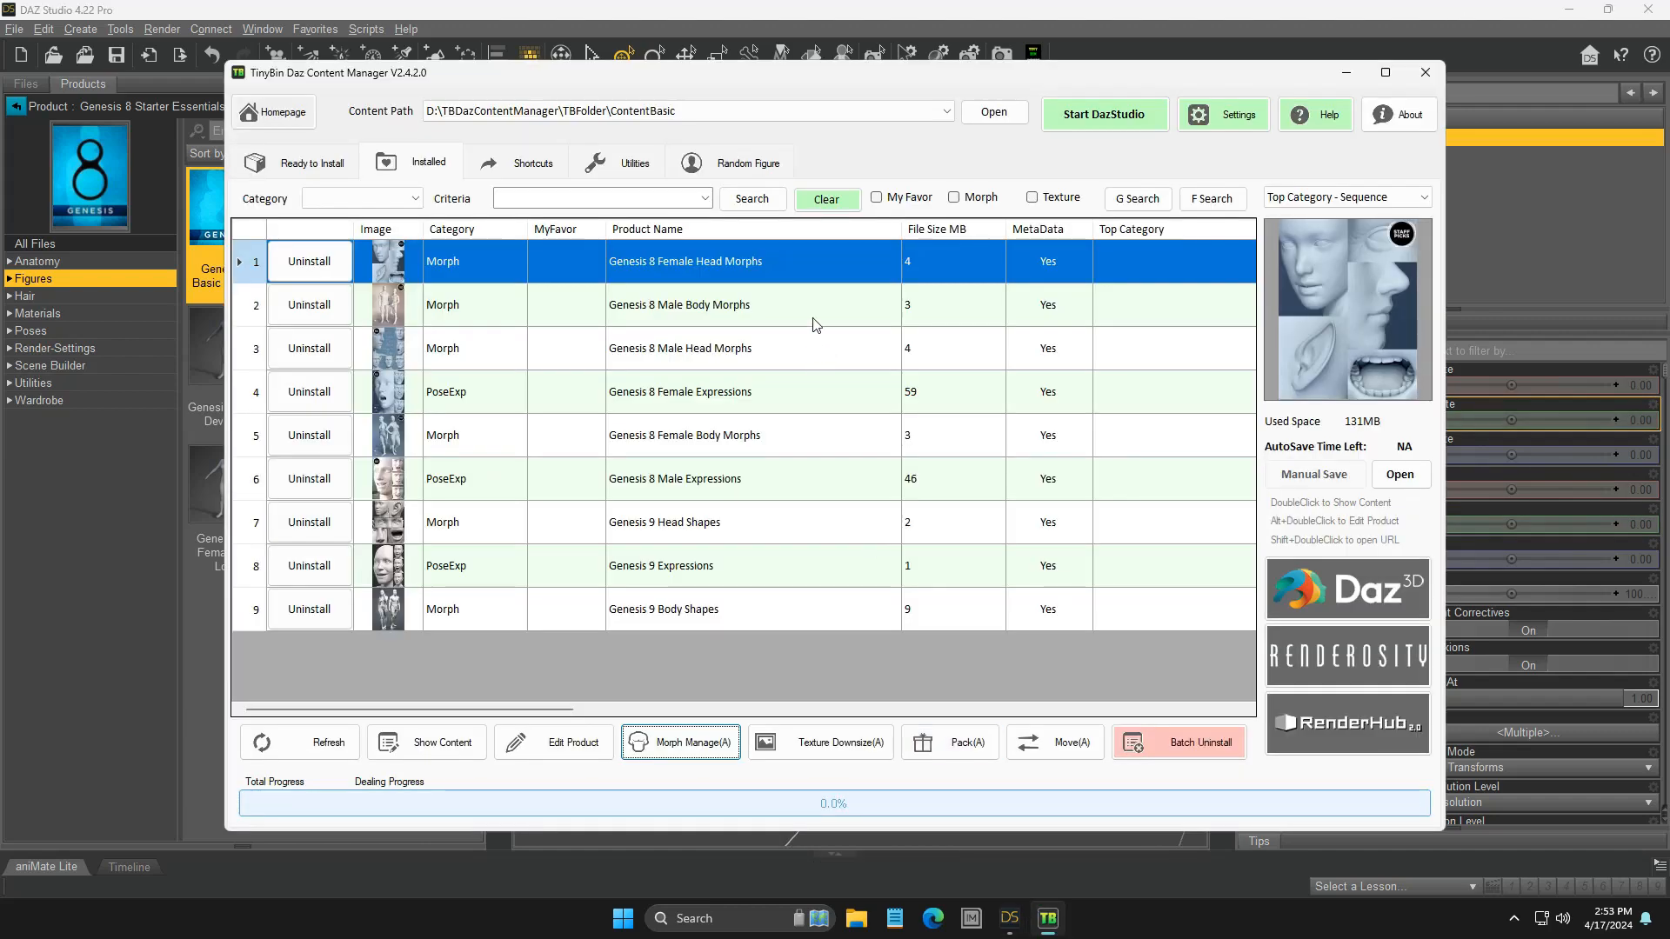
# - Reopen morph management for Genesis 8 Female Head Morphs, view the single label change option for Brow Depth and cancel it
pyautogui.click(668, 742)
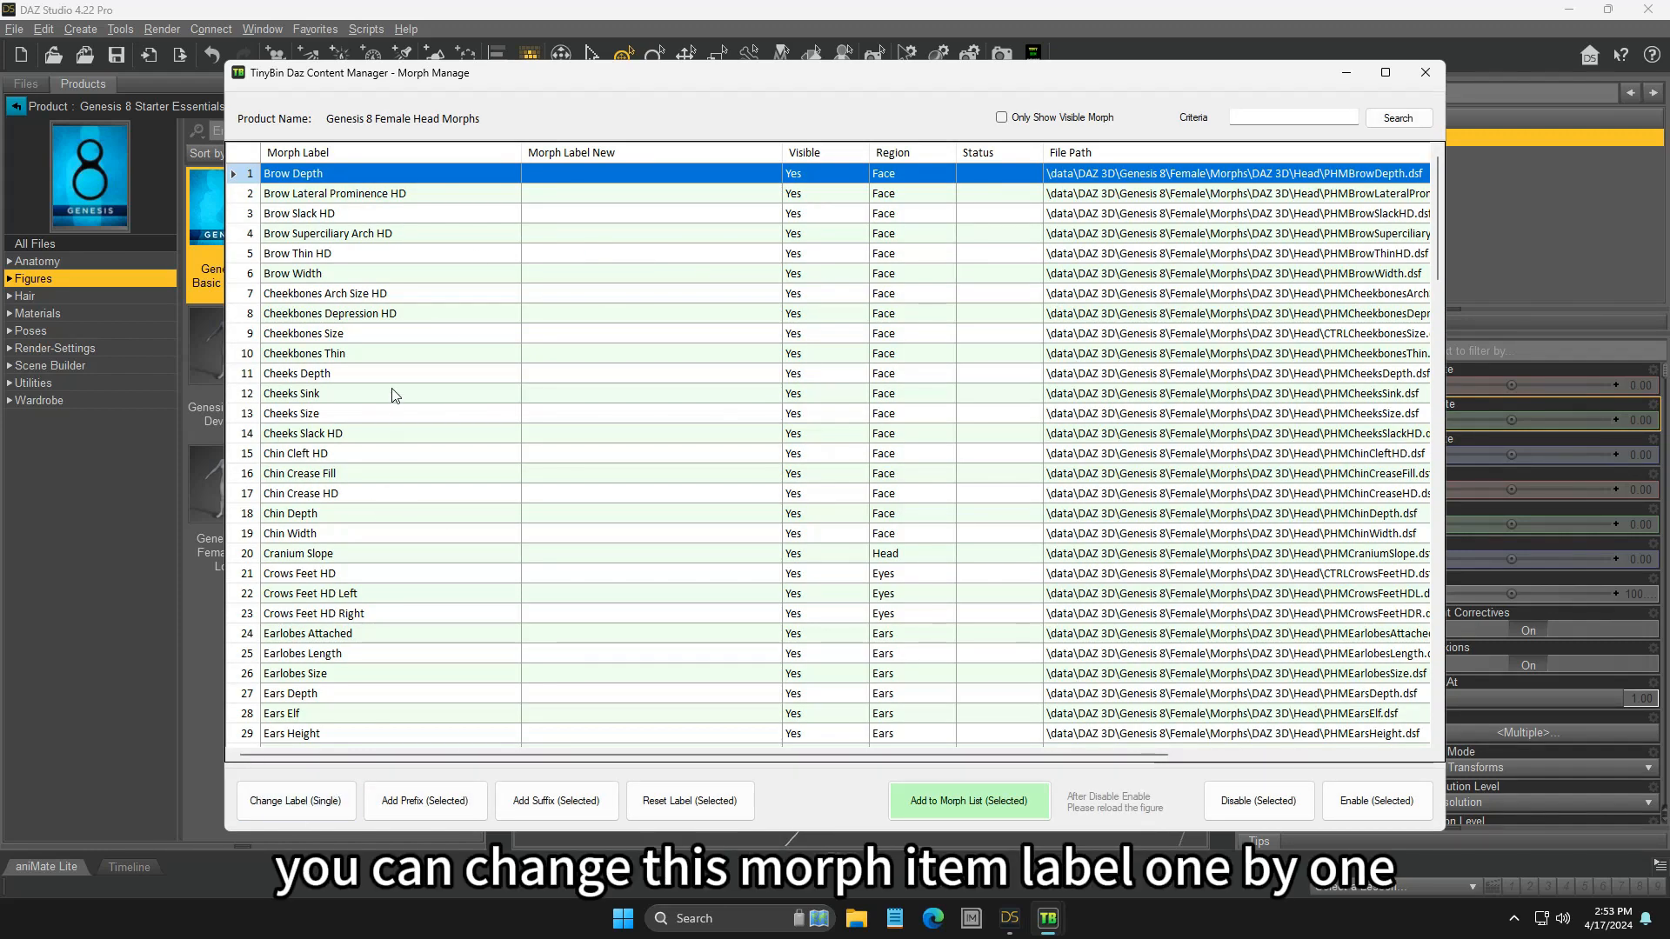
pyautogui.click(304, 806)
pyautogui.click(962, 454)
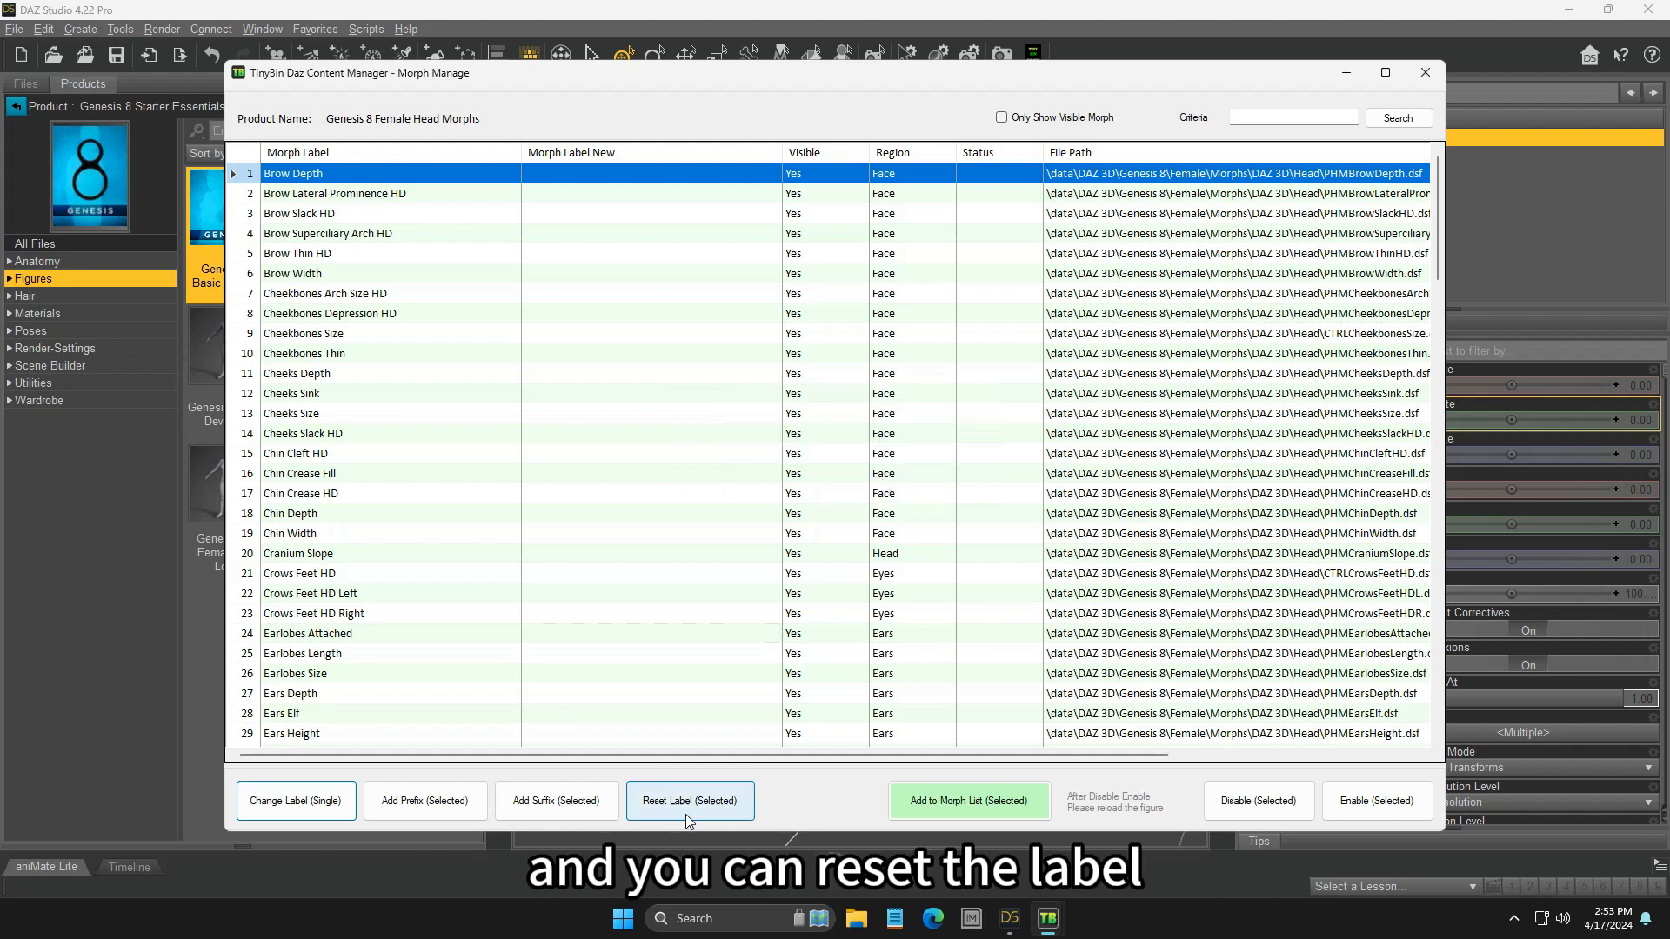